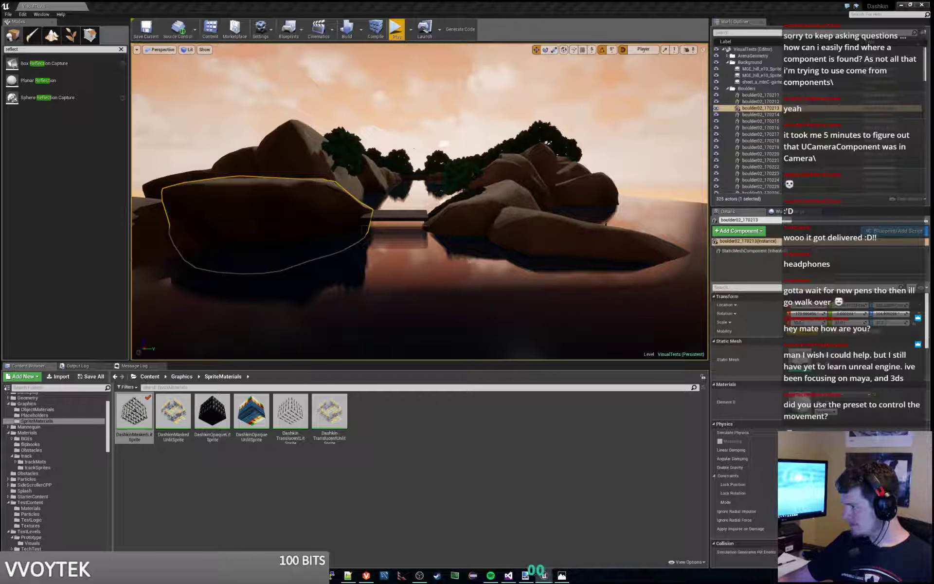
# Step: Save all modified assets and play-test the level, walking the character across the platform
pyautogui.hotkey('ctrl', 'shift', 's')
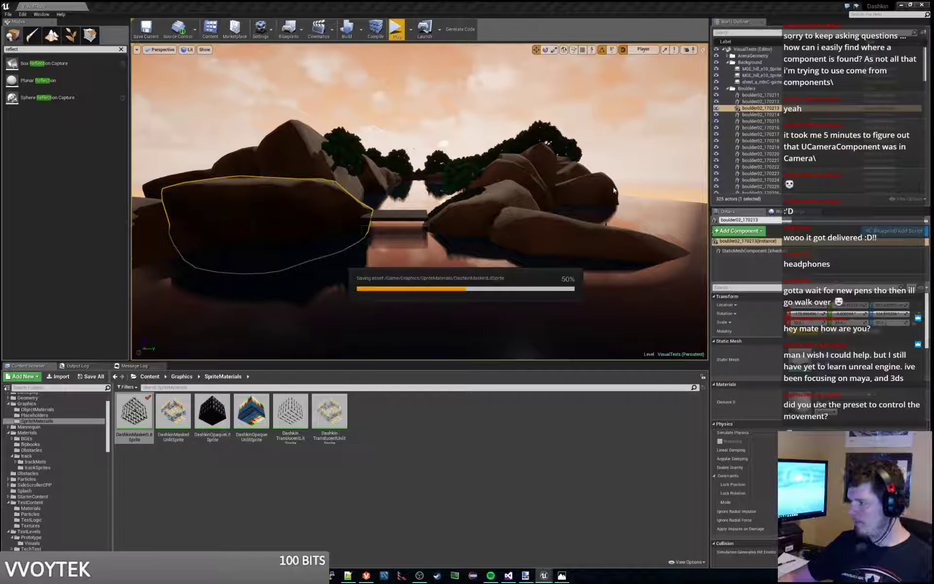
pyautogui.click(395, 29)
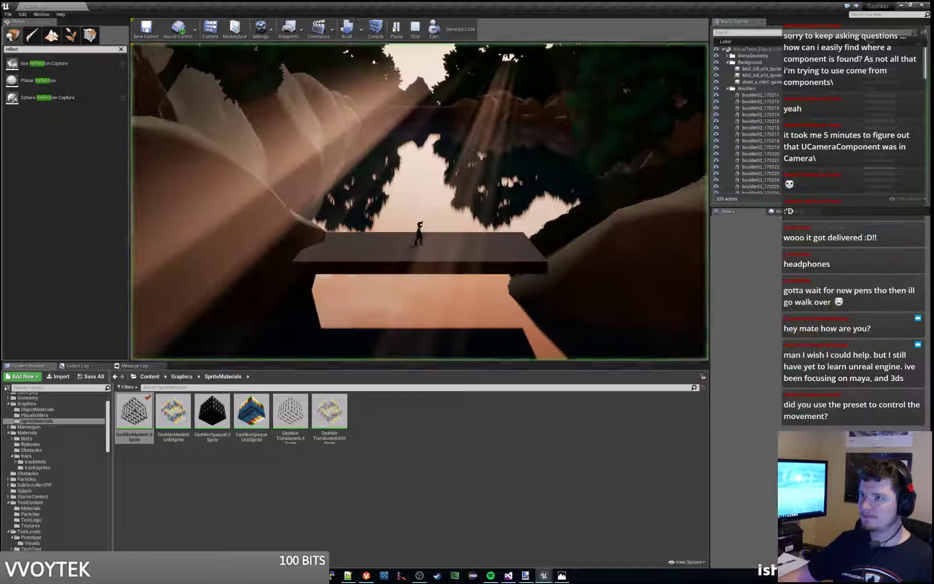
pyautogui.press('a')
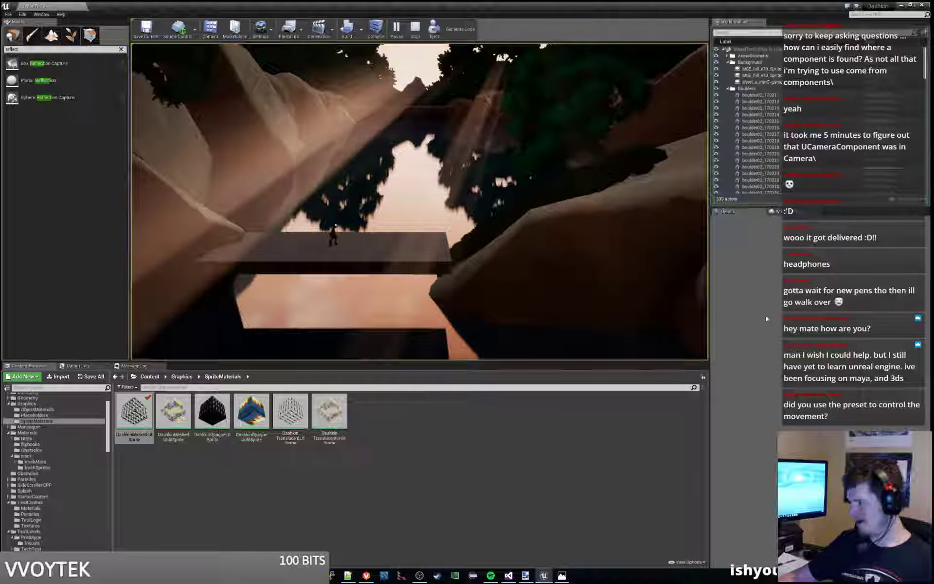
pyautogui.press('Escape')
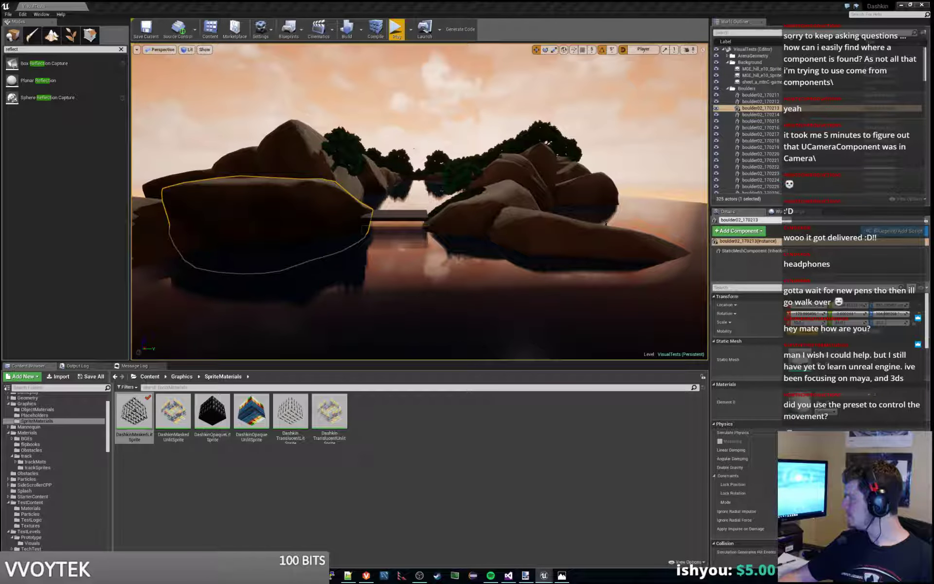
pyautogui.hotkey('ctrl', 'shift', 's')
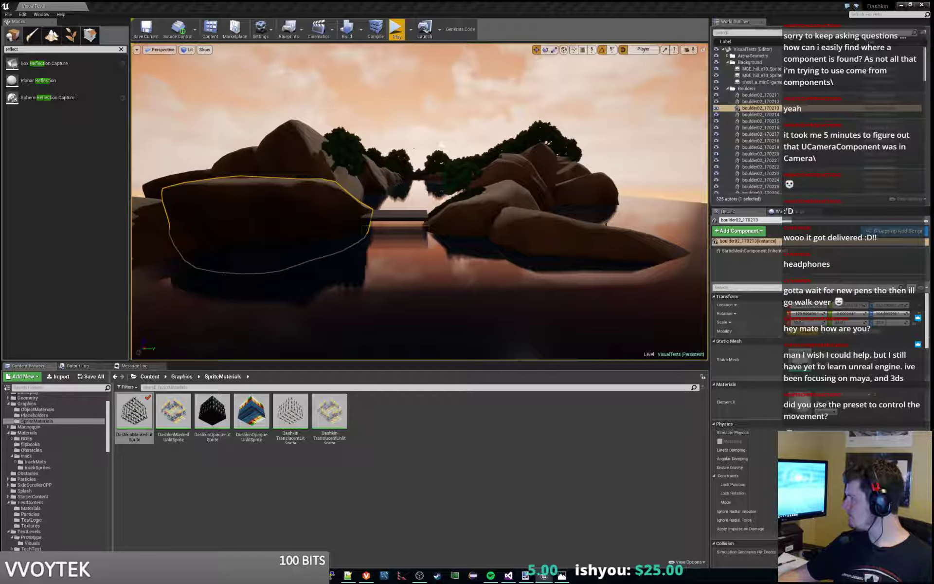
# Step: In the DashkinMaskedLitSprite material, feed a new Constant node with value 1 into the B input of the Emissive Lighting group's Add node
pyautogui.moveTo(931, 170); pyautogui.dragTo(467, 3)
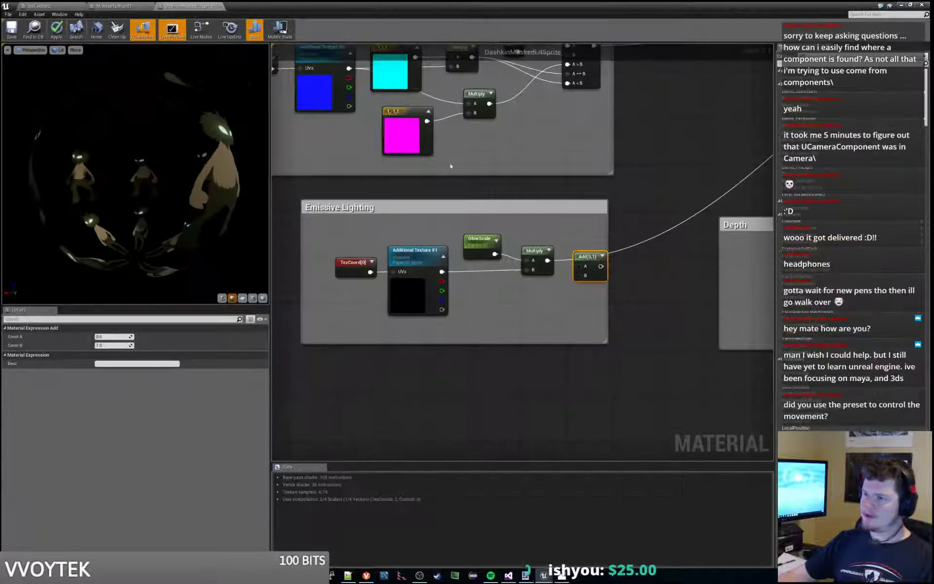
pyautogui.scroll(-2, 517, 233)
pyautogui.moveTo(596, 239); pyautogui.dragTo(417, 328, button='right')
pyautogui.scroll(-1, 484, 276)
pyautogui.moveTo(499, 268); pyautogui.dragTo(612, 240, button='right')
pyautogui.keyDown('ctrl'); pyautogui.moveTo(688, 214); pyautogui.dragTo(503, 336); pyautogui.keyUp('ctrl')
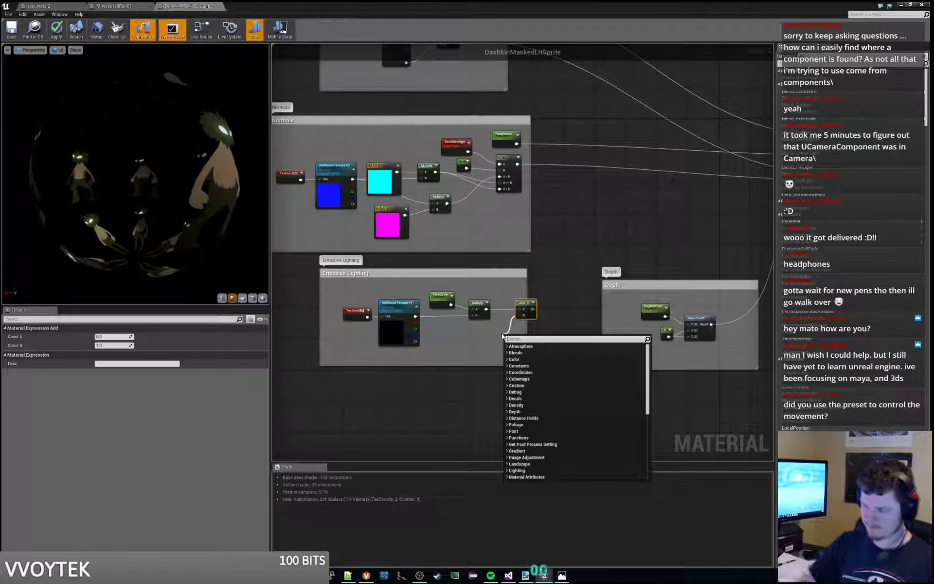
pyautogui.write('const')
pyautogui.press('Return')
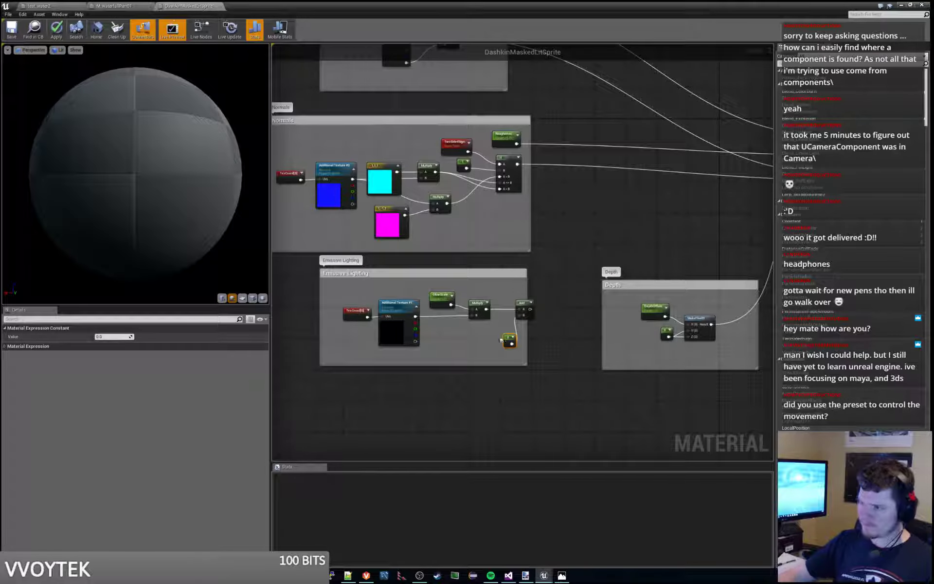
pyautogui.click(116, 336)
pyautogui.write('1')
pyautogui.press('Return')
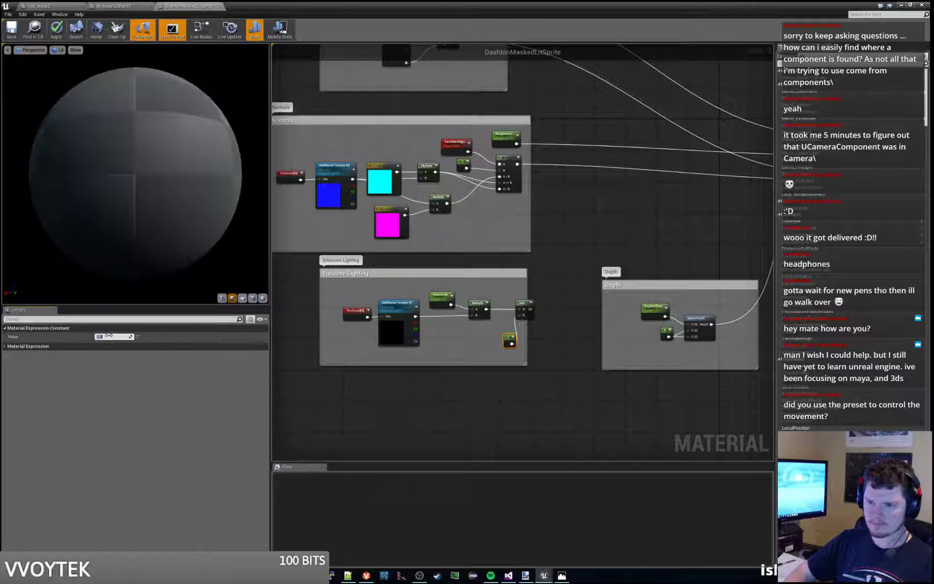
# Step: Connect the Emissive Lighting Add node's output to the material's Emissive Color input and apply the material changes
pyautogui.moveTo(656, 210); pyautogui.dragTo(508, 306, button='right')
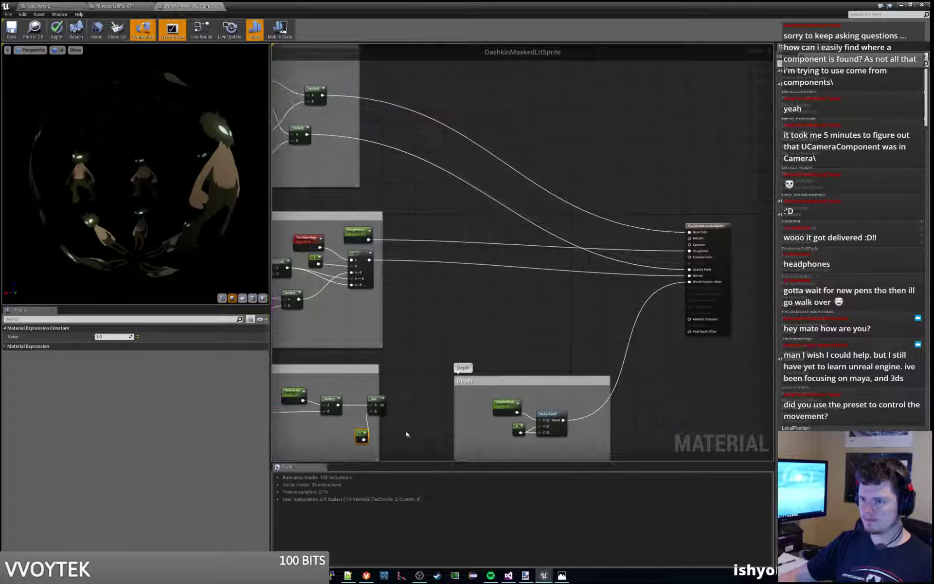
pyautogui.moveTo(384, 405); pyautogui.dragTo(690, 269)
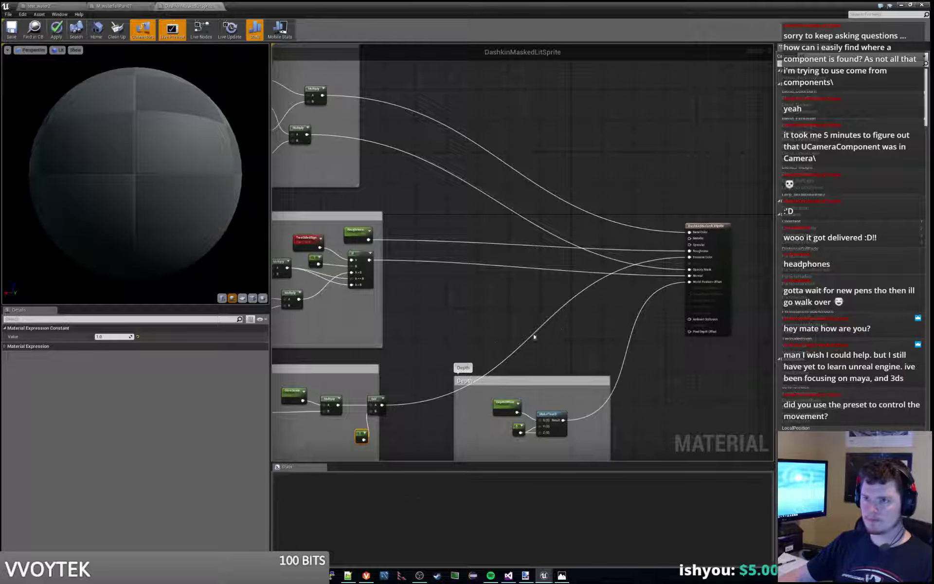
pyautogui.moveTo(443, 347); pyautogui.dragTo(557, 258, button='right')
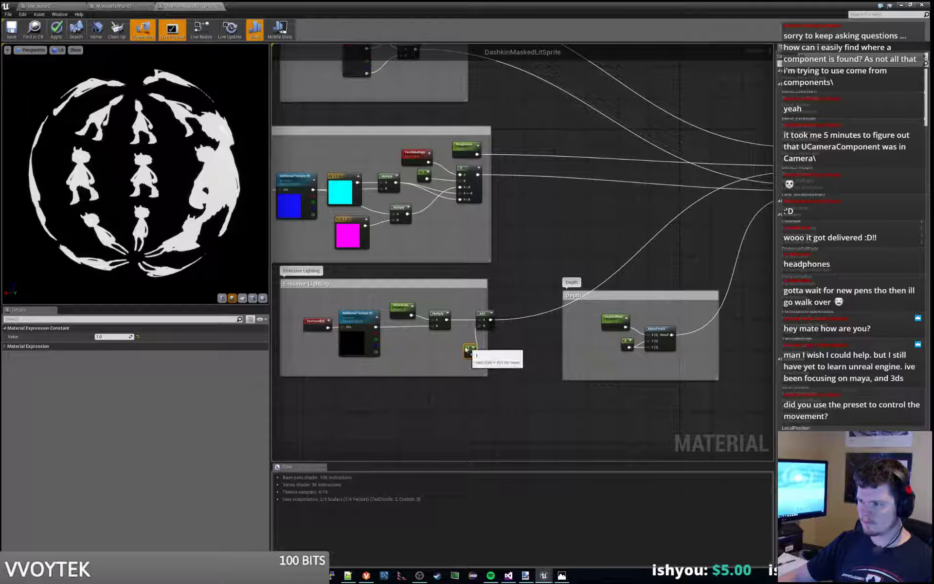
pyautogui.click(505, 343)
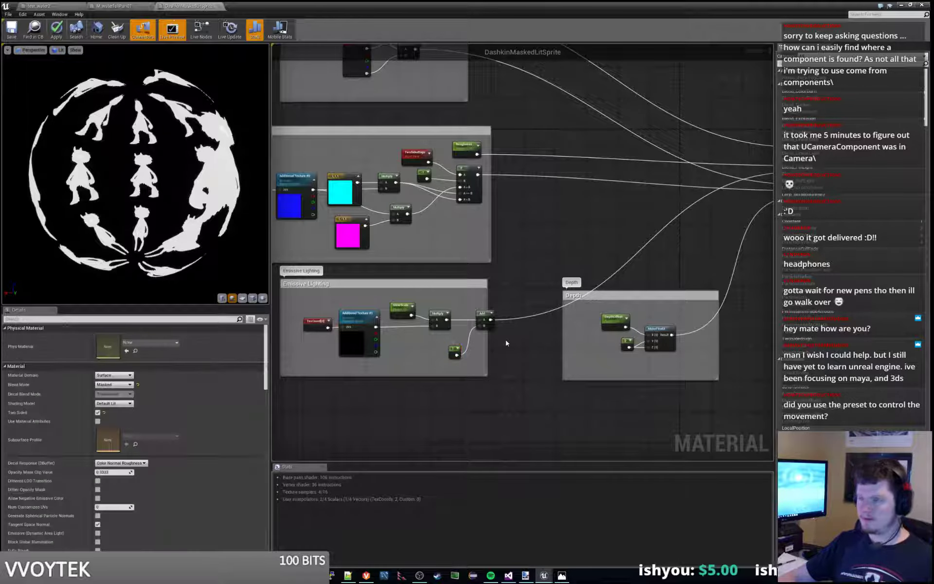
pyautogui.click(56, 31)
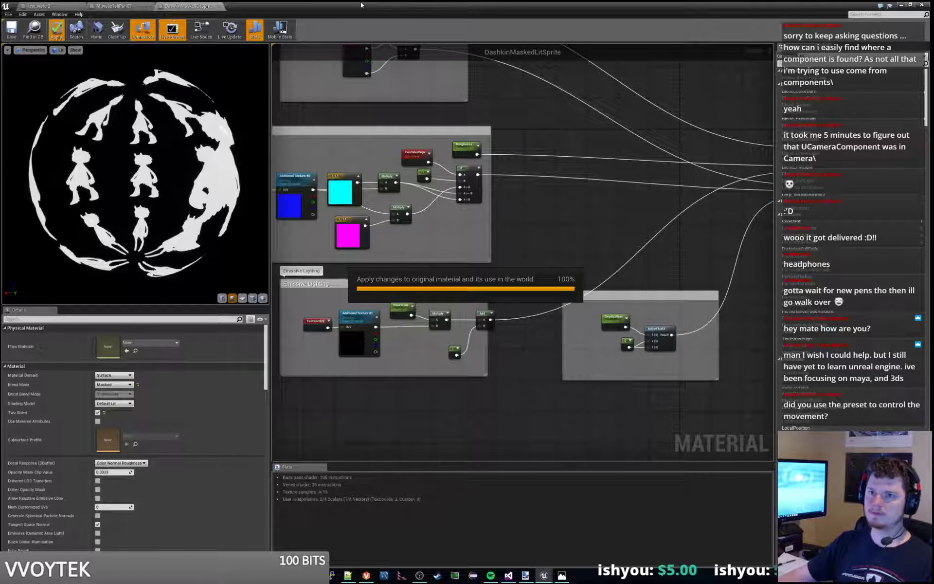
# Step: Return to the level editor and play the level to check the sprites' emissive lighting
pyautogui.doubleClick(362, 4)
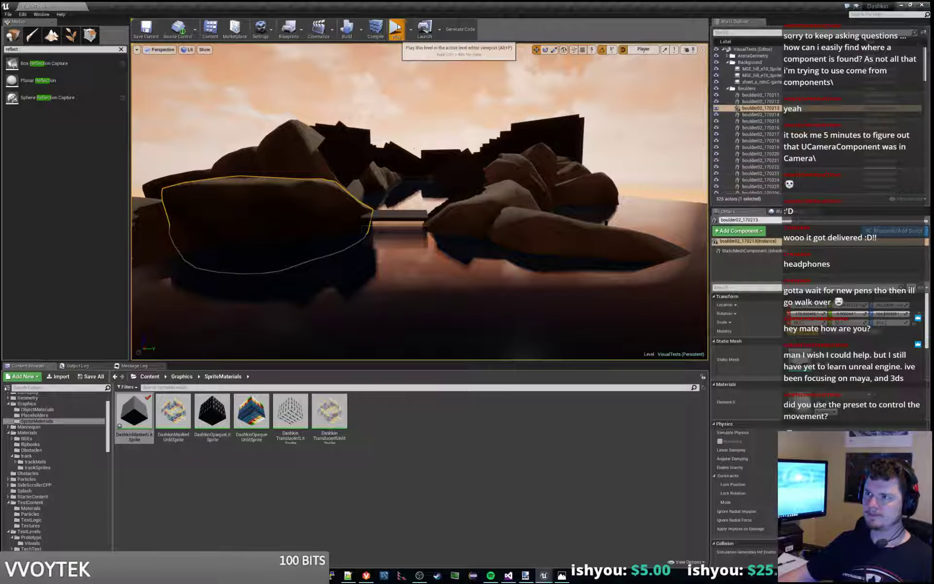
pyautogui.click(397, 28)
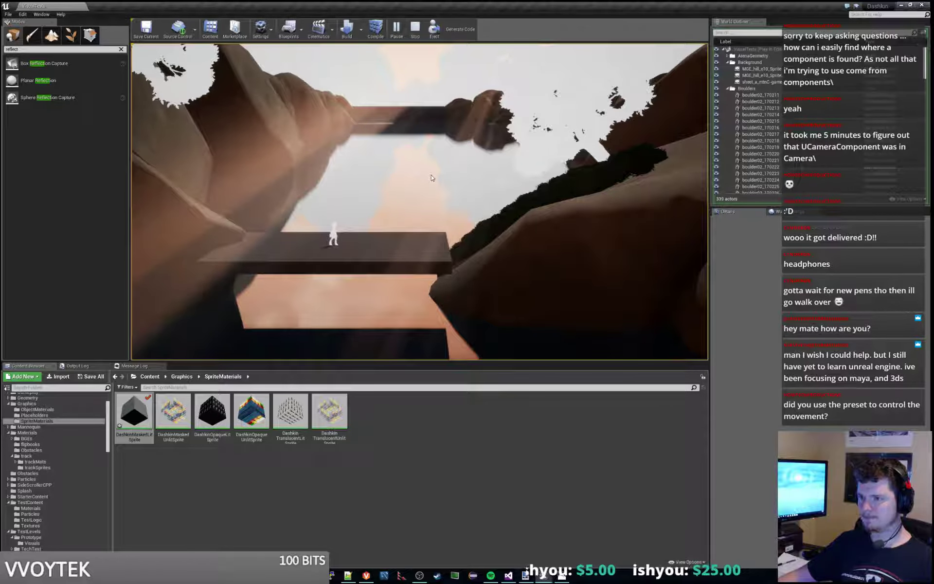
pyautogui.press('Escape')
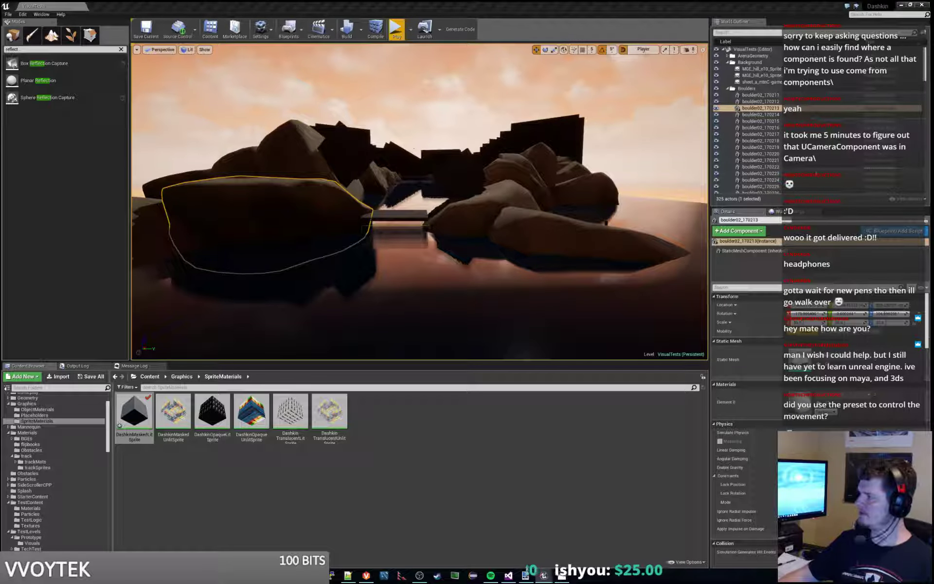
# Step: Play-test the level twice, walking the character past the trees and boulders to examine how the foliage sprites are lit
pyautogui.click(397, 30)
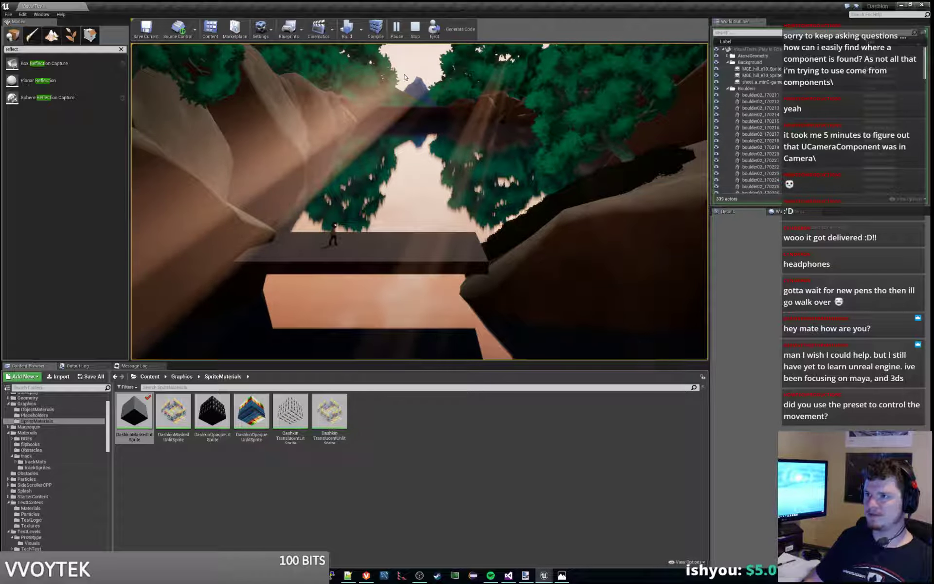
pyautogui.press('a')
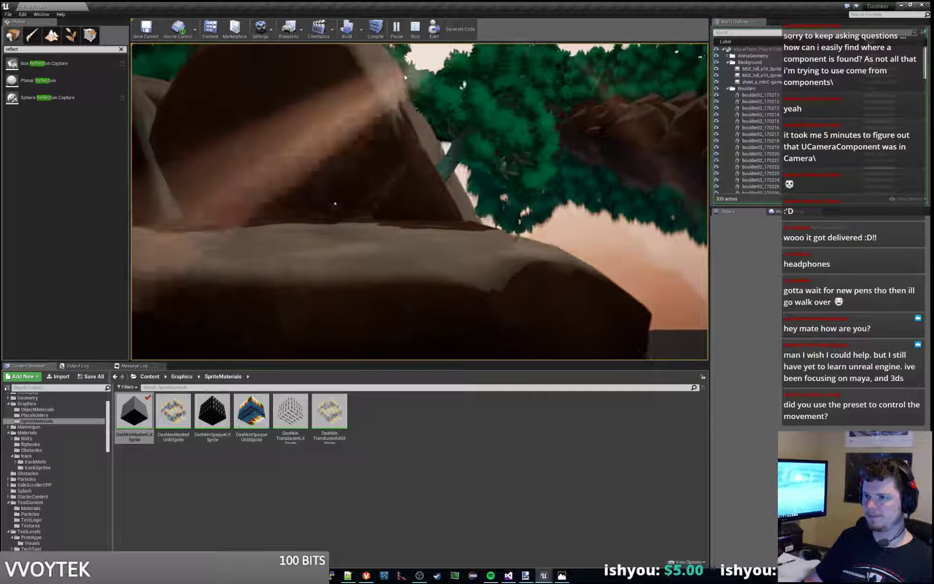
pyautogui.press('Escape')
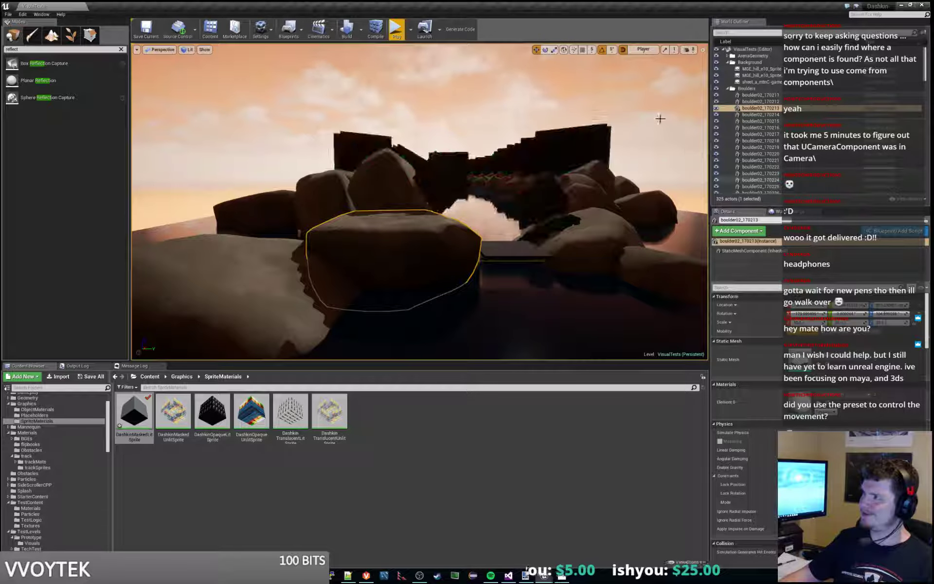
pyautogui.click(396, 30)
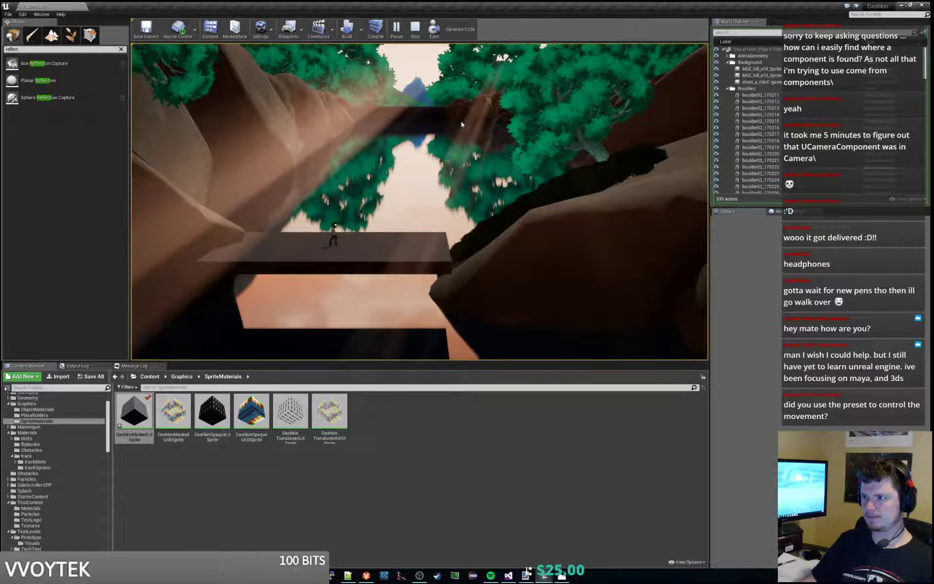
pyautogui.press('a')
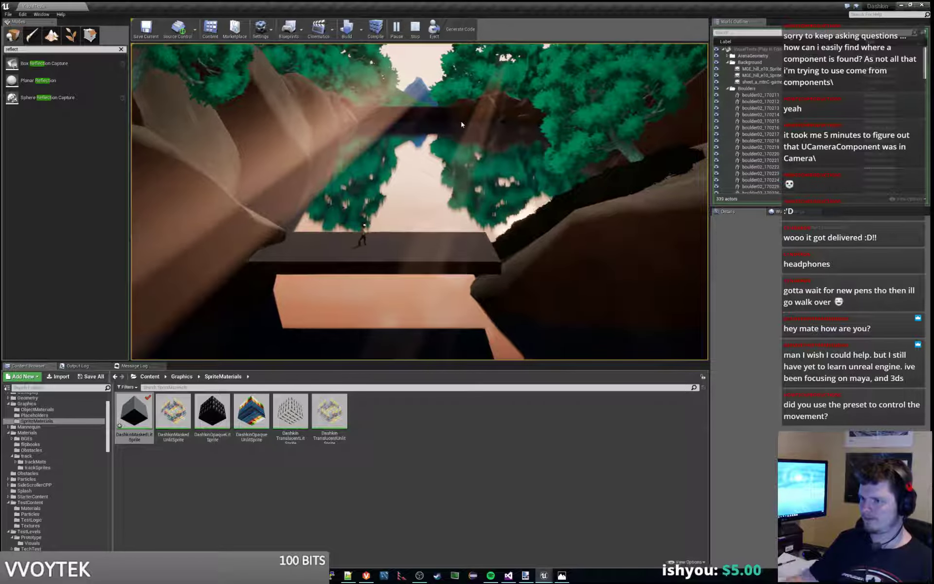
pyautogui.press('Escape')
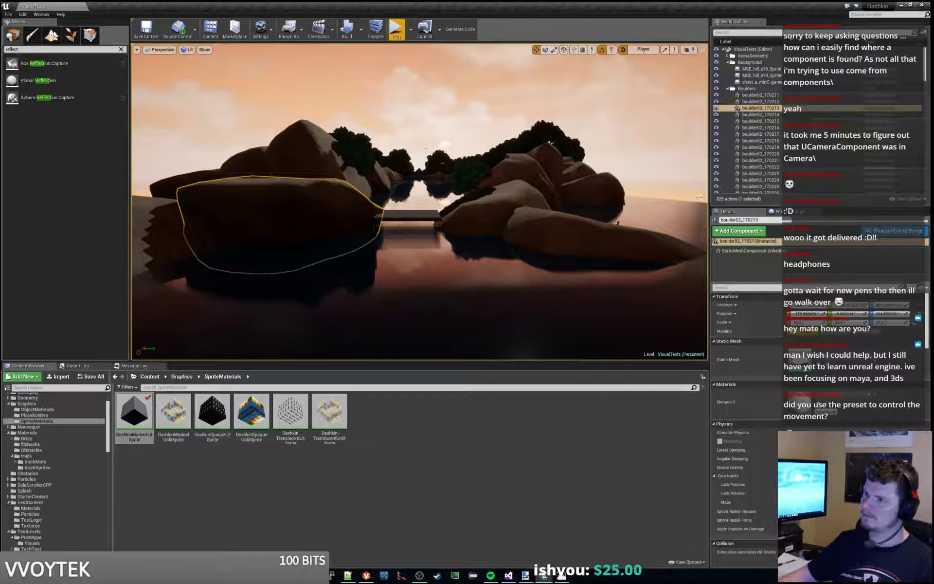
# Step: Collapse the Boulders and Background folders in the World Outliner and select the SkyLight actor
pyautogui.moveTo(420, 201)
pyautogui.mouseDown(button='right')
pyautogui.moveTo(370, 159)
pyautogui.moveTo(419, 201)
pyautogui.mouseUp(button='right')
pyautogui.press('w')
pyautogui.press('s')
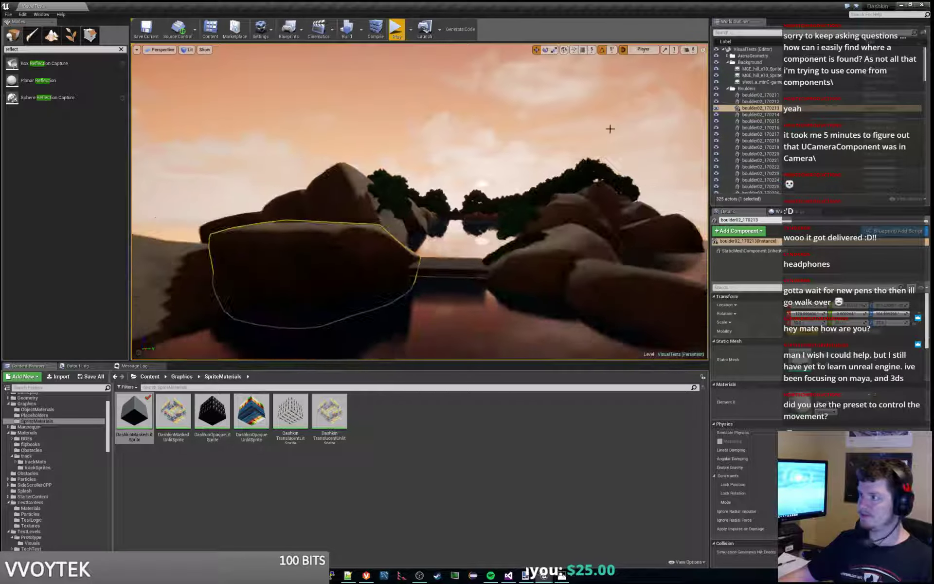
pyautogui.click(729, 89)
pyautogui.click(728, 63)
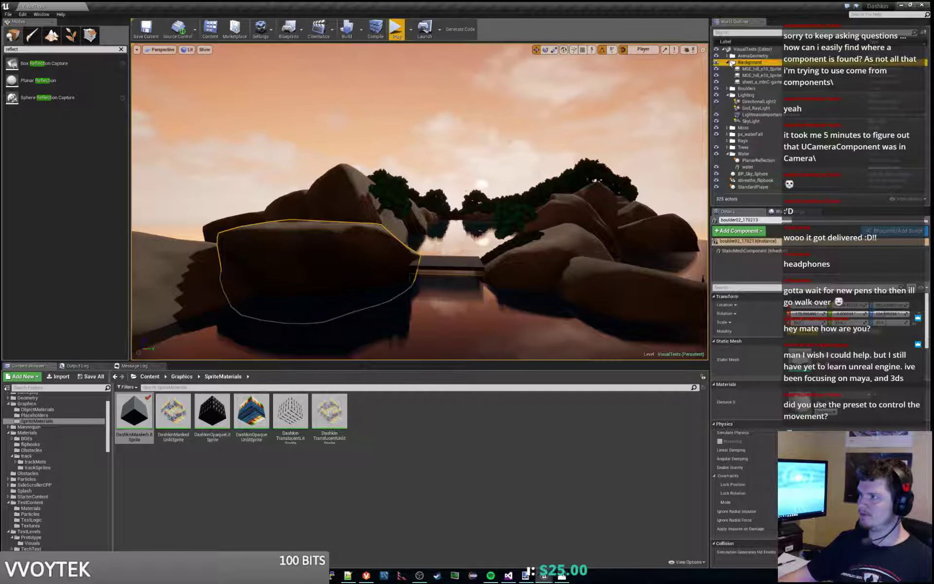
pyautogui.click(727, 63)
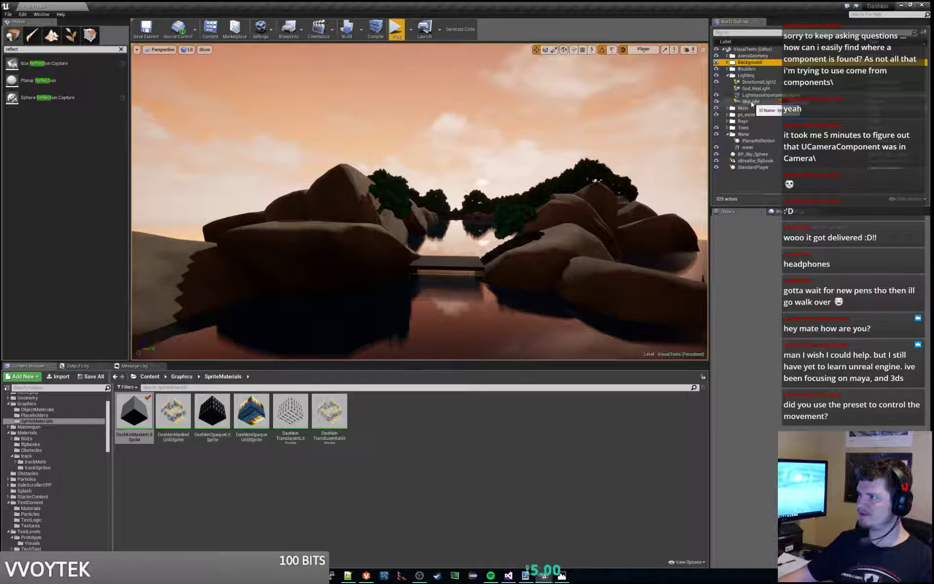
pyautogui.click(750, 102)
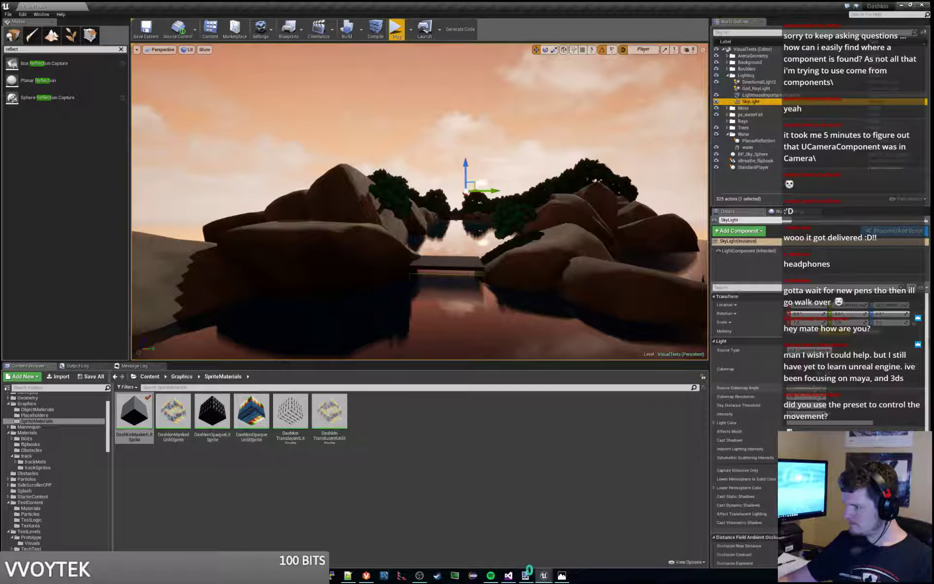
# Step: Try white as the SkyLight's Lower Hemisphere Color and set it back to black
pyautogui.moveTo(419, 201); pyautogui.dragTo(408, 238, button='right')
pyautogui.moveTo(704, 137); pyautogui.dragTo(695, 137, button='right')
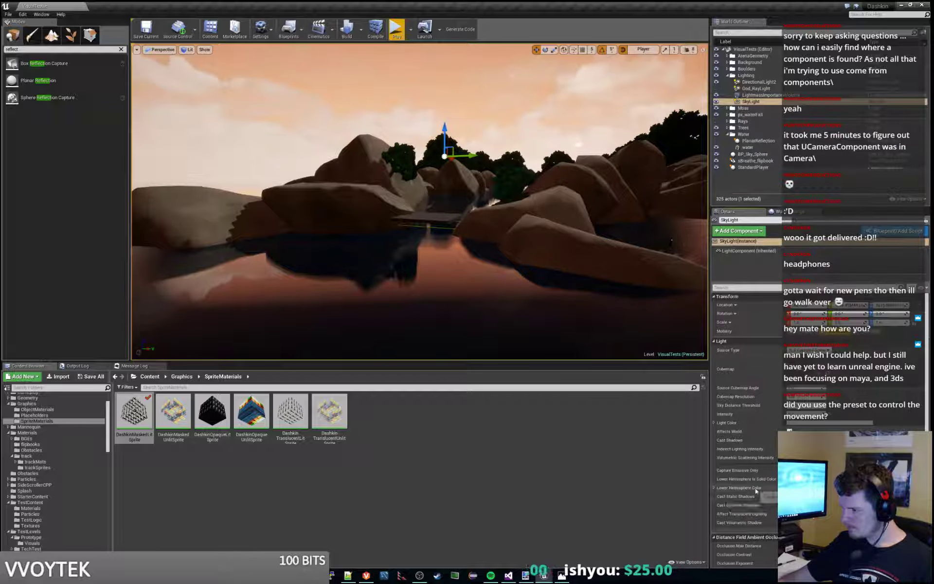
pyautogui.click(827, 488)
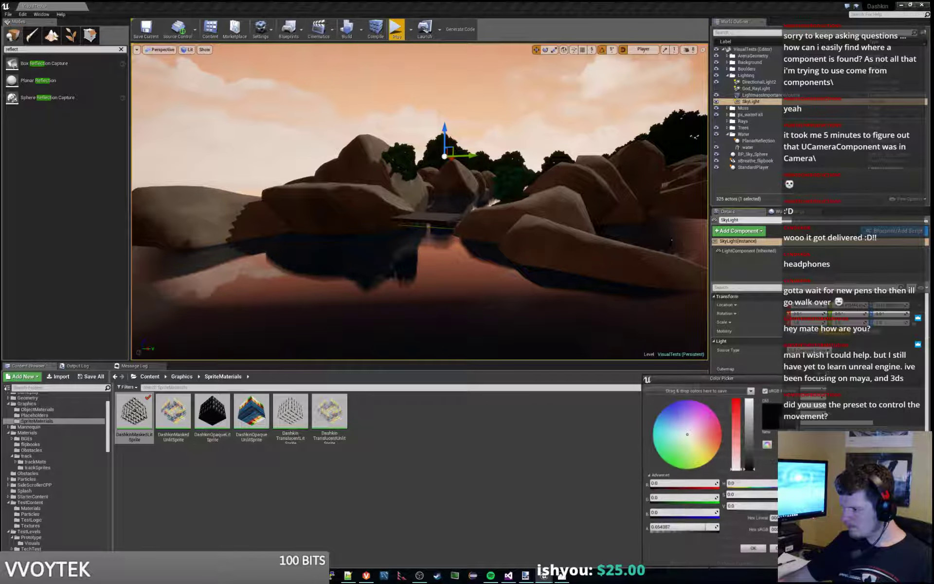
pyautogui.moveTo(751, 468); pyautogui.dragTo(749, 362)
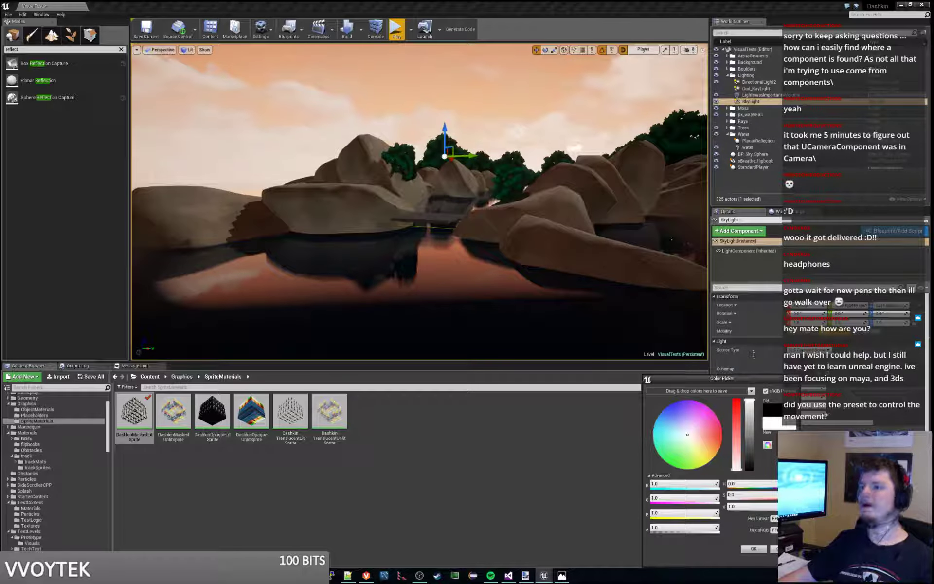
pyautogui.moveTo(750, 397); pyautogui.dragTo(744, 431)
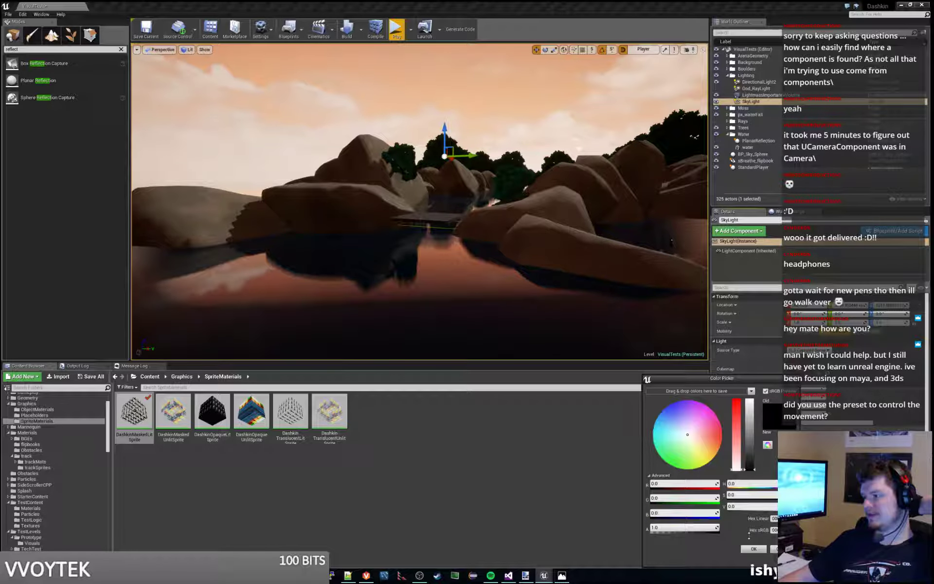
pyautogui.click(796, 380)
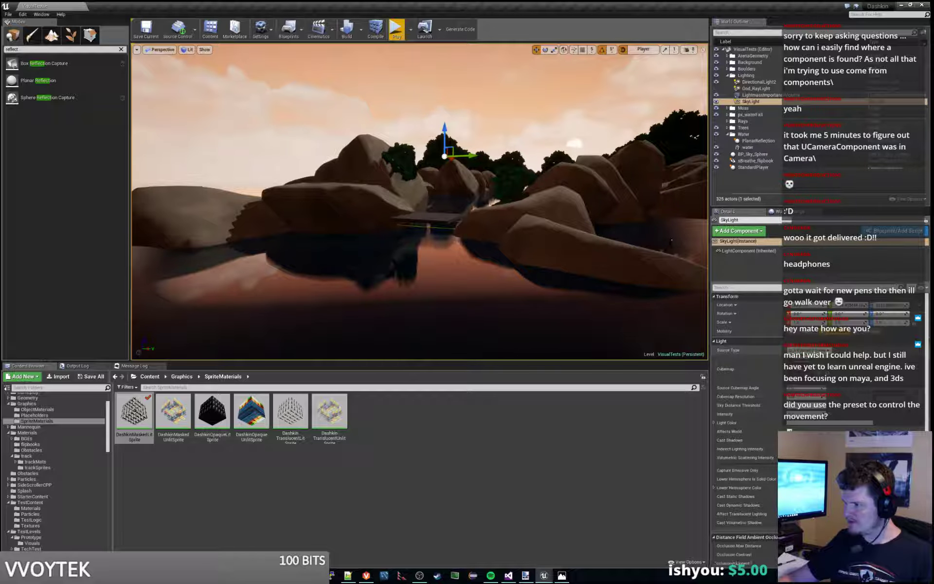
# Step: Try the other Source Type option for the SkyLight and restore the previous one
pyautogui.click(816, 363)
pyautogui.click(817, 350)
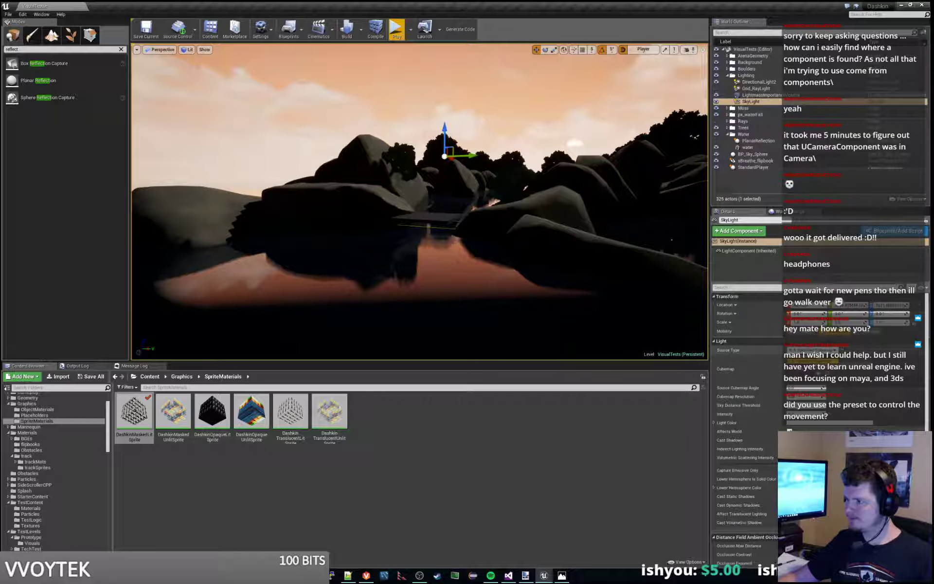
pyautogui.click(819, 359)
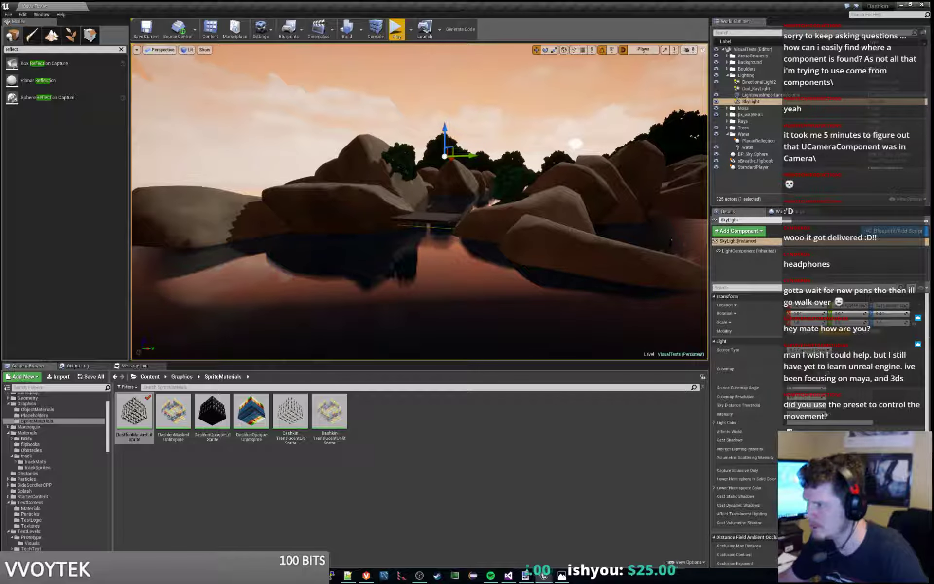
pyautogui.moveTo(504, 280); pyautogui.dragTo(423, 156, button='right')
pyautogui.moveTo(360, 201); pyautogui.dragTo(348, 201, button='right')
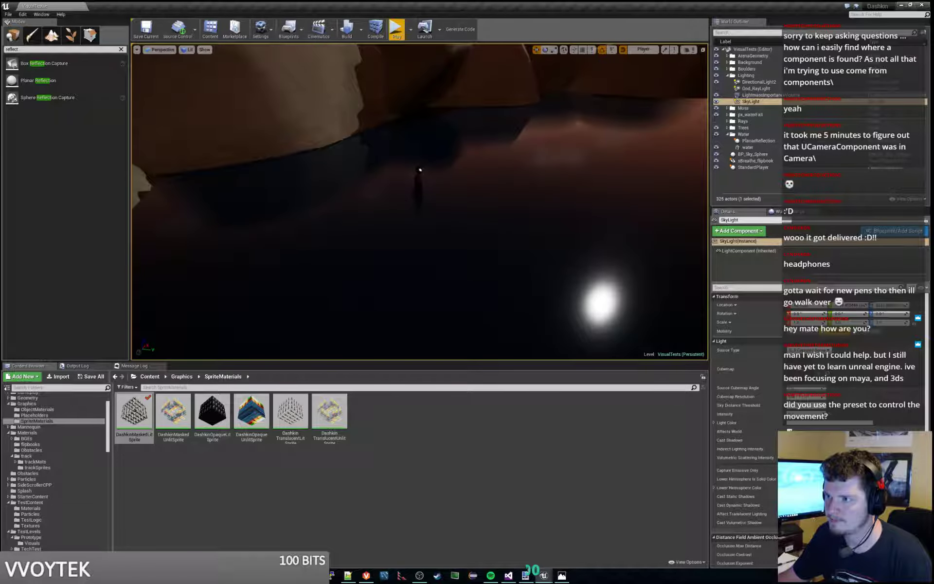
# Step: Play-test the level to examine how the character and foliage are lit beside the water
pyautogui.click(397, 30)
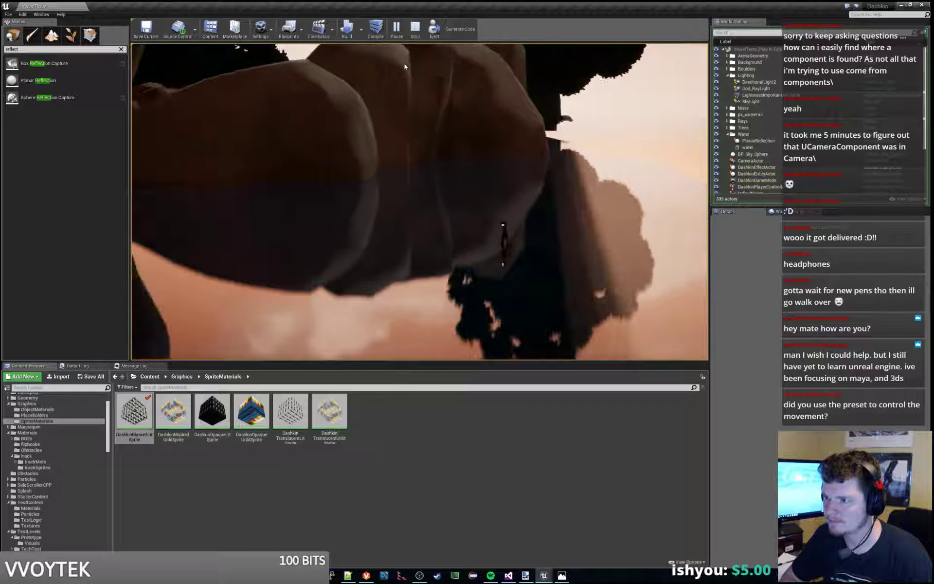
pyautogui.press('Escape')
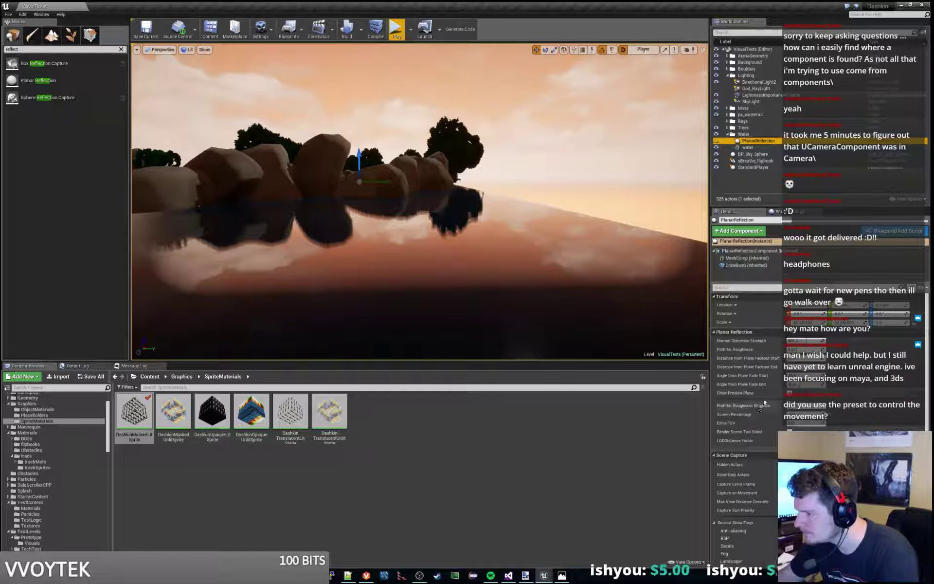
# Step: Turn the PlanarReflection actor's visibility back on and adjust its Prefilter Roughness
pyautogui.click(717, 141)
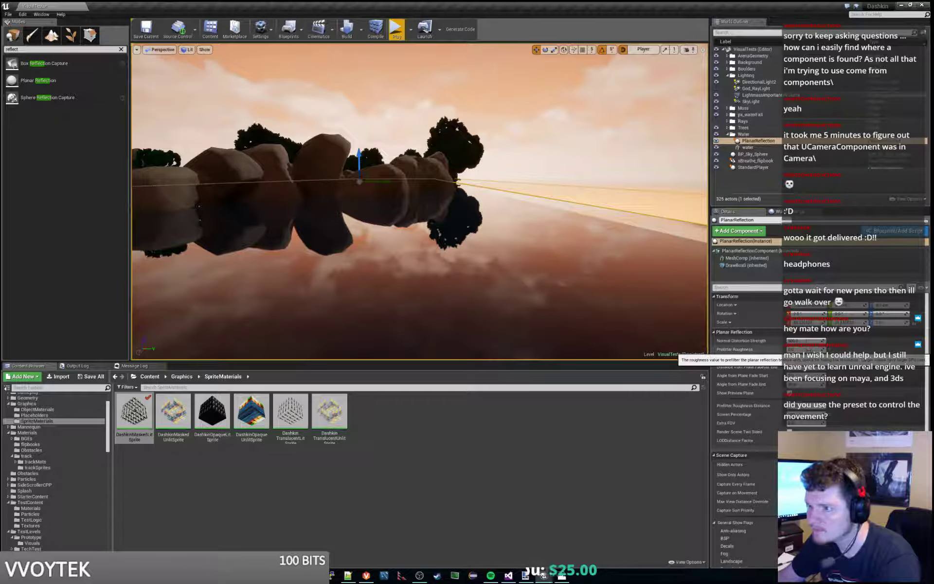
pyautogui.moveTo(798, 349); pyautogui.dragTo(809, 350)
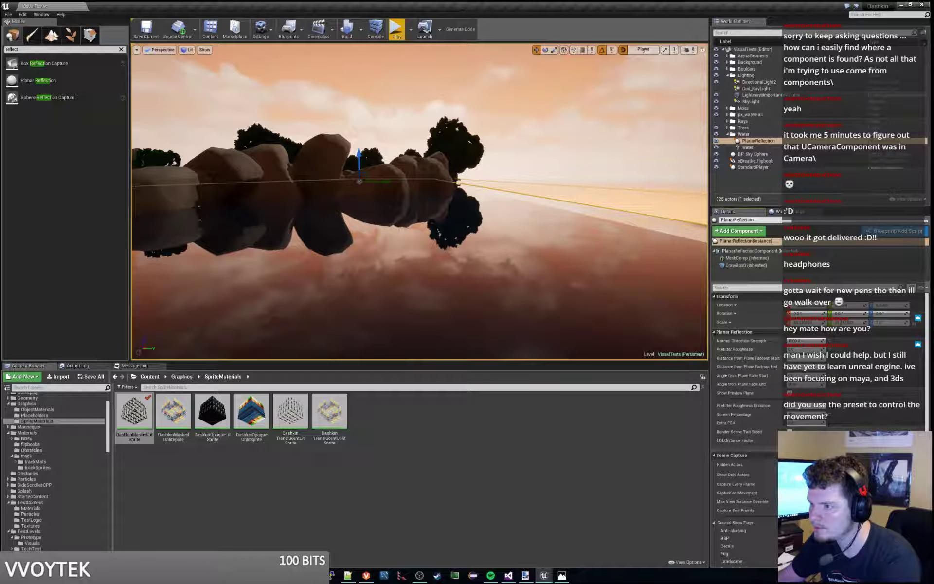
# Step: Hide BP_Sky_Sphere to compare the scene's lighting without the sky, and show it again
pyautogui.click(567, 167)
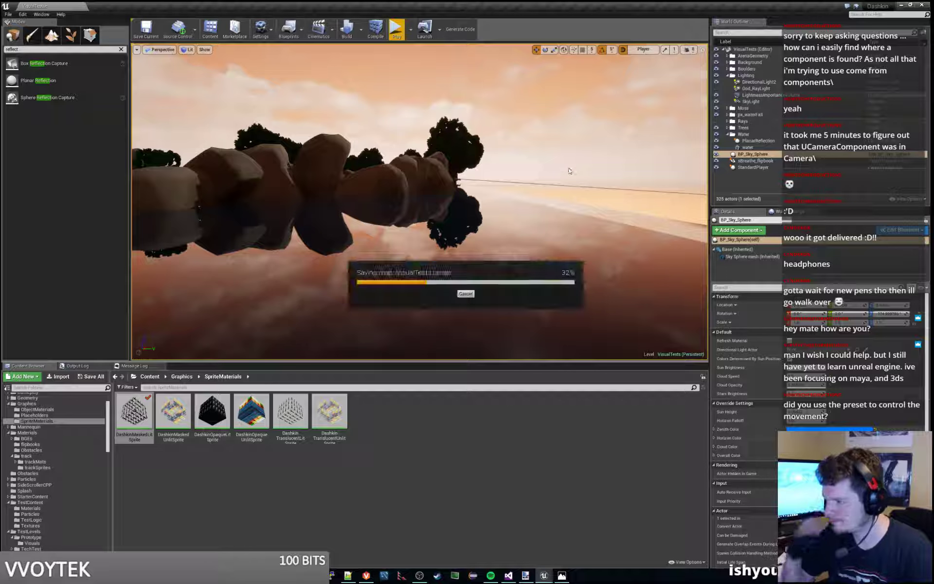
pyautogui.click(716, 154)
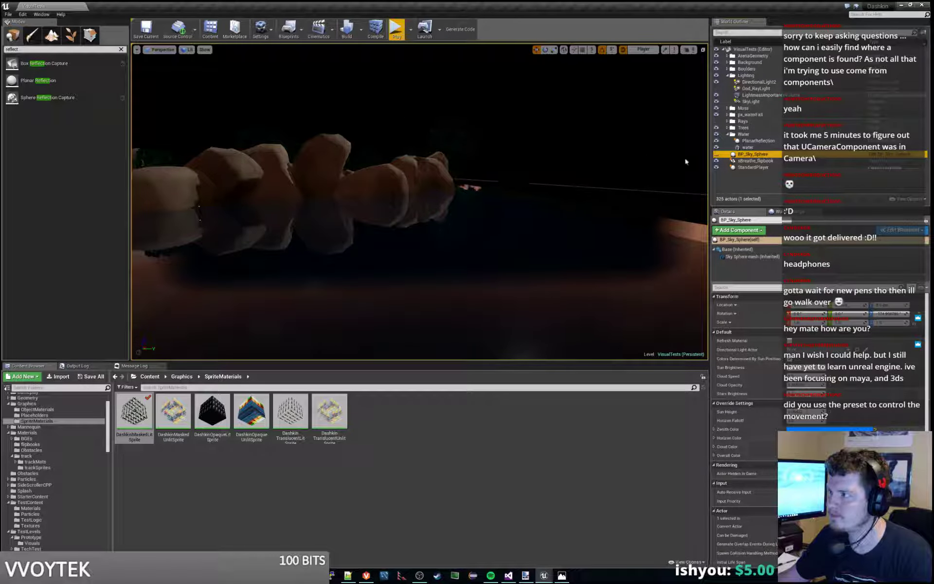
pyautogui.moveTo(550, 147); pyautogui.dragTo(438, 137, button='right')
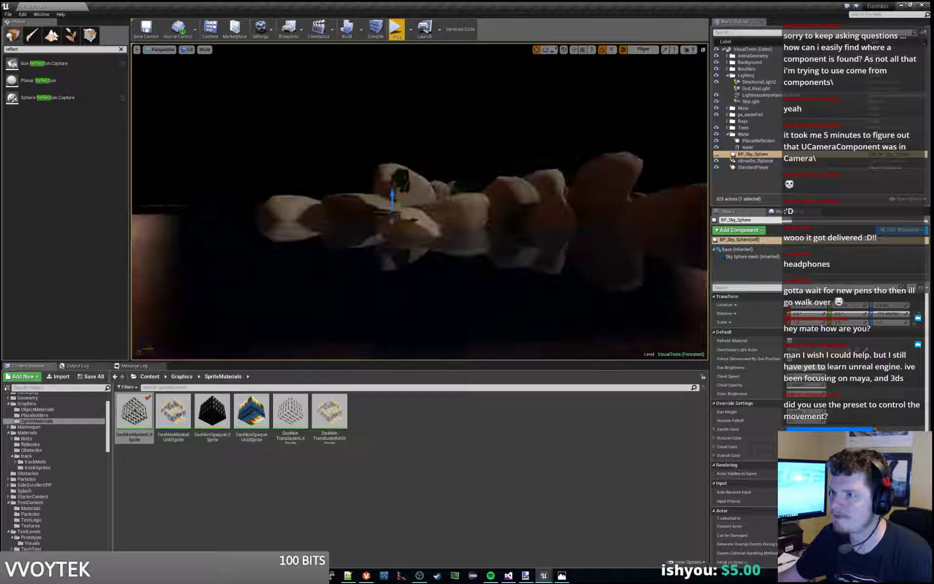
pyautogui.click(716, 153)
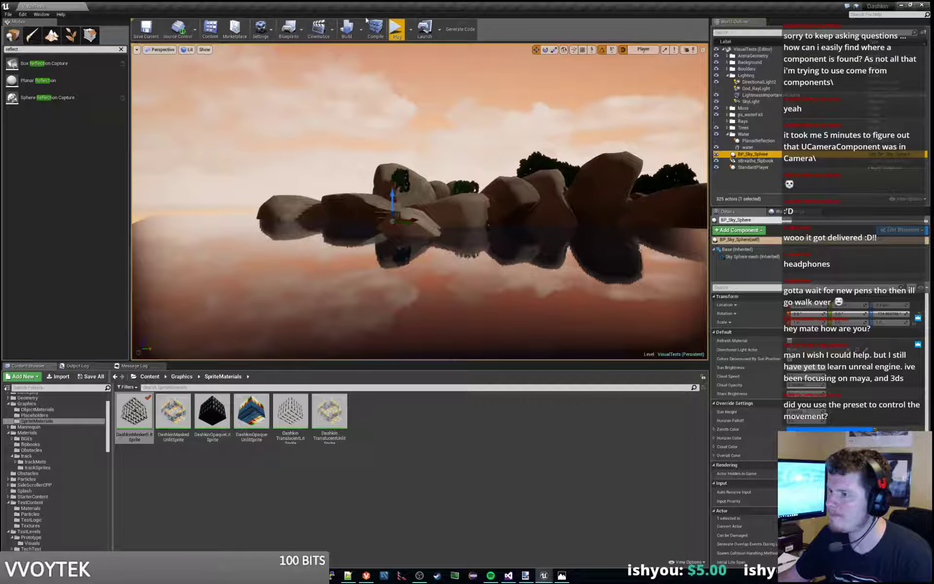
# Step: Play-test the level again and inspect the lighting on the boulders and trees around the bridge
pyautogui.click(396, 28)
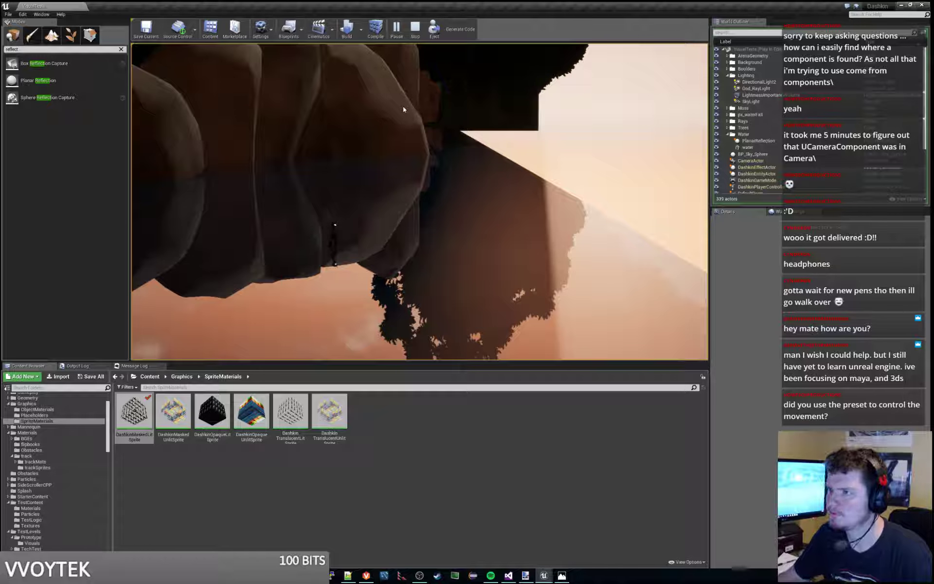
pyautogui.press('Escape')
pyautogui.moveTo(486, 155)
pyautogui.mouseDown(button='right')
pyautogui.moveTo(633, 155)
pyautogui.moveTo(311, 154)
pyautogui.moveTo(312, 121)
pyautogui.moveTo(438, 131)
pyautogui.moveTo(482, 161)
pyautogui.moveTo(475, 161)
pyautogui.mouseUp(button='right')
pyautogui.press('w')
pyautogui.press('s')
# Step: Select the SkyLight actor and search the placeable actors for "light"
pyautogui.click(772, 101)
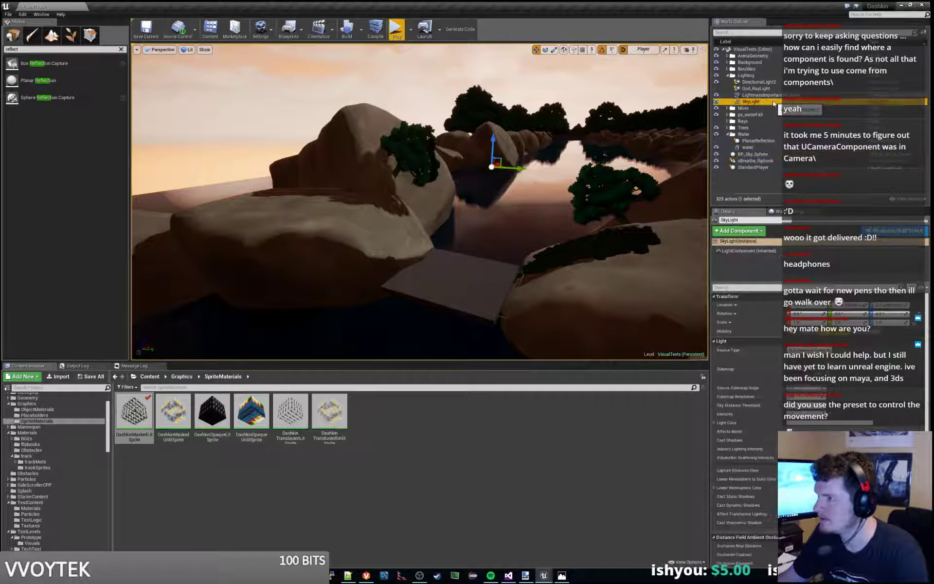
pyautogui.doubleClick(54, 49)
pyautogui.write('light')
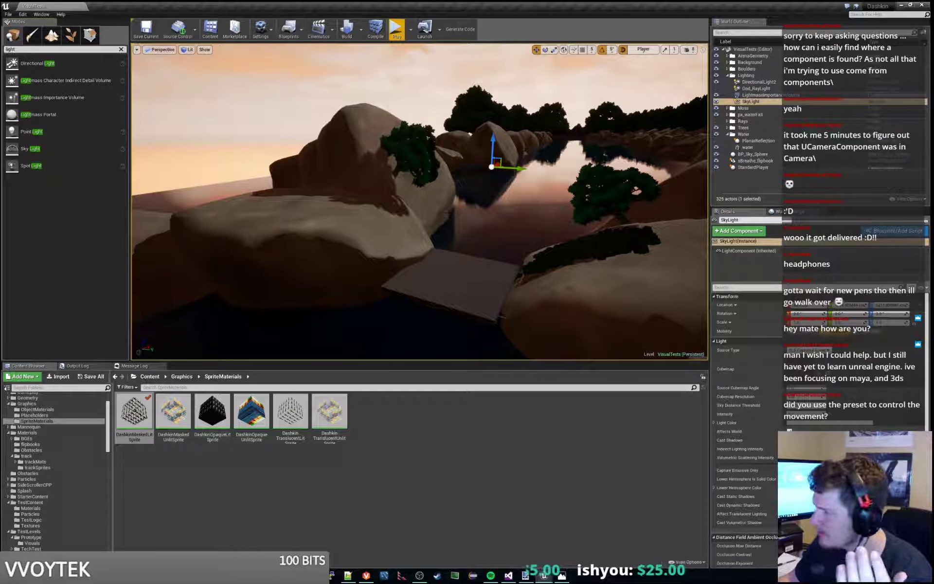
# Step: Toggle the SkyLight's Lower Hemisphere Is Solid Color off and on to compare the scene's lighting
pyautogui.click(763, 95)
pyautogui.click(763, 101)
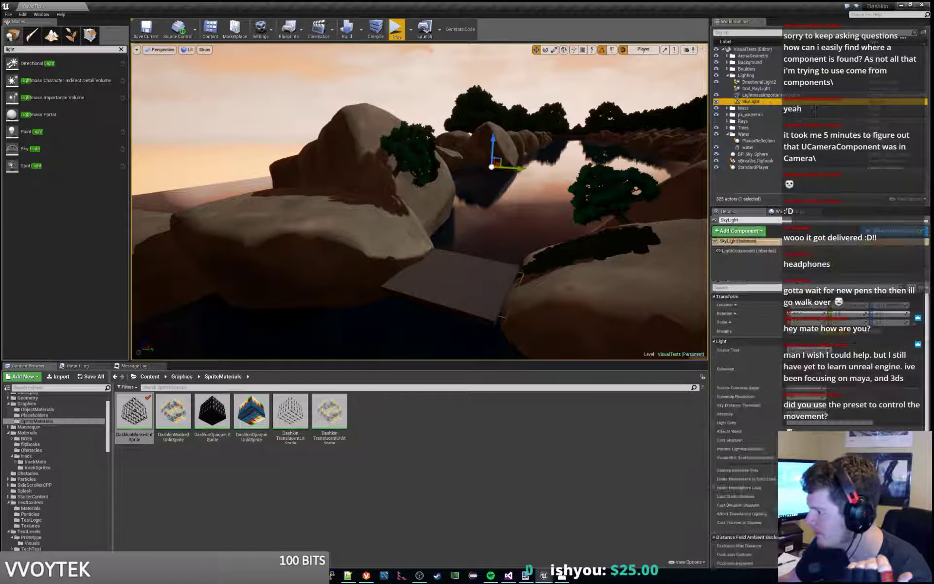
pyautogui.scroll(-4, 917, 398)
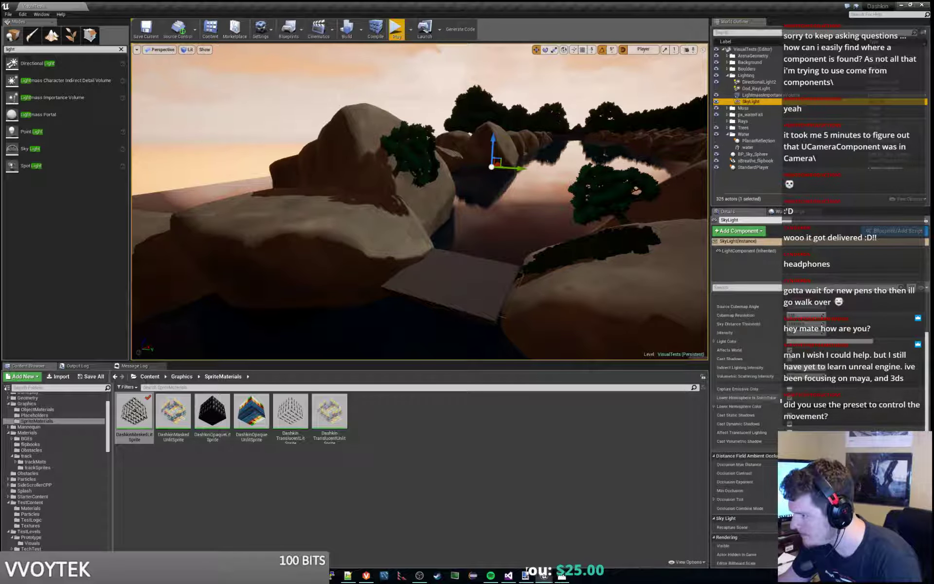
pyautogui.click(789, 398)
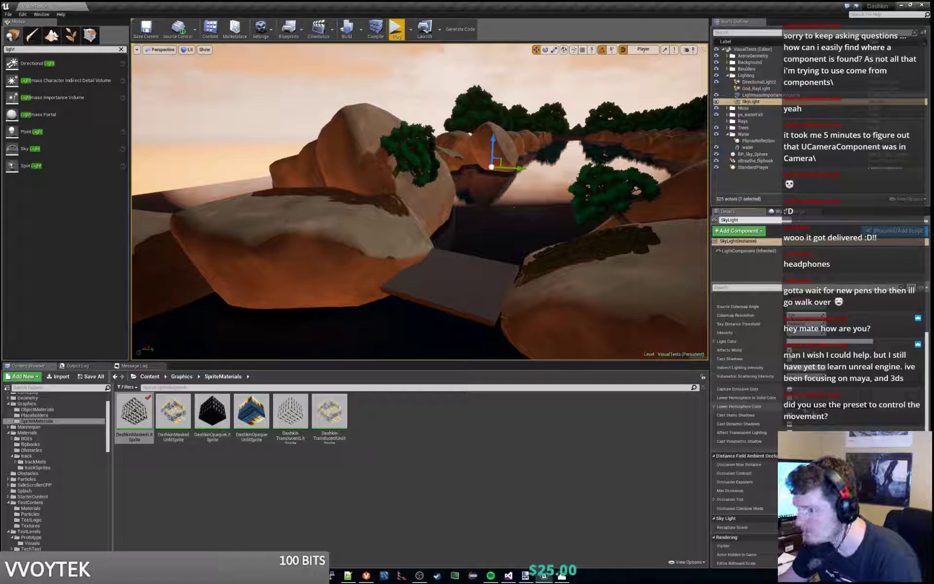
pyautogui.click(788, 397)
pyautogui.click(788, 398)
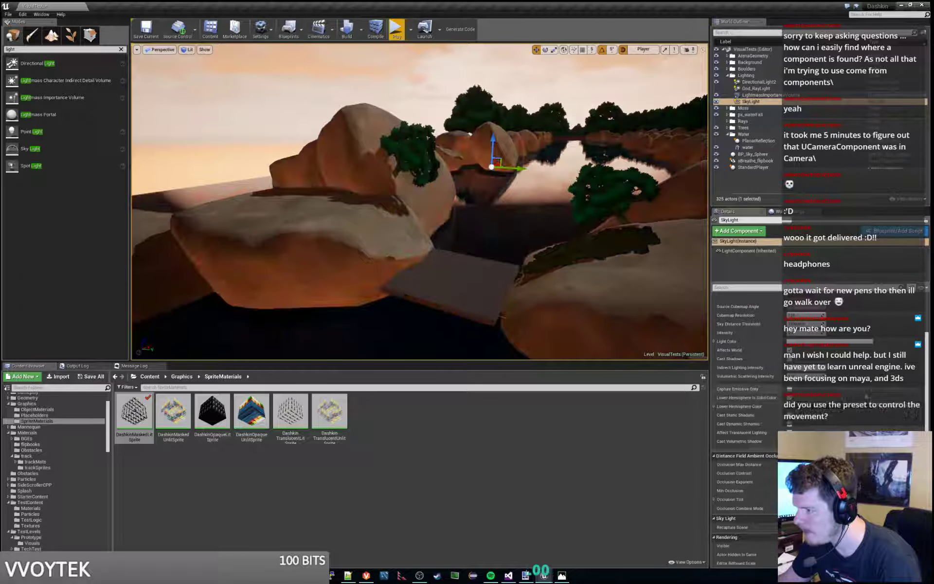
pyautogui.click(789, 397)
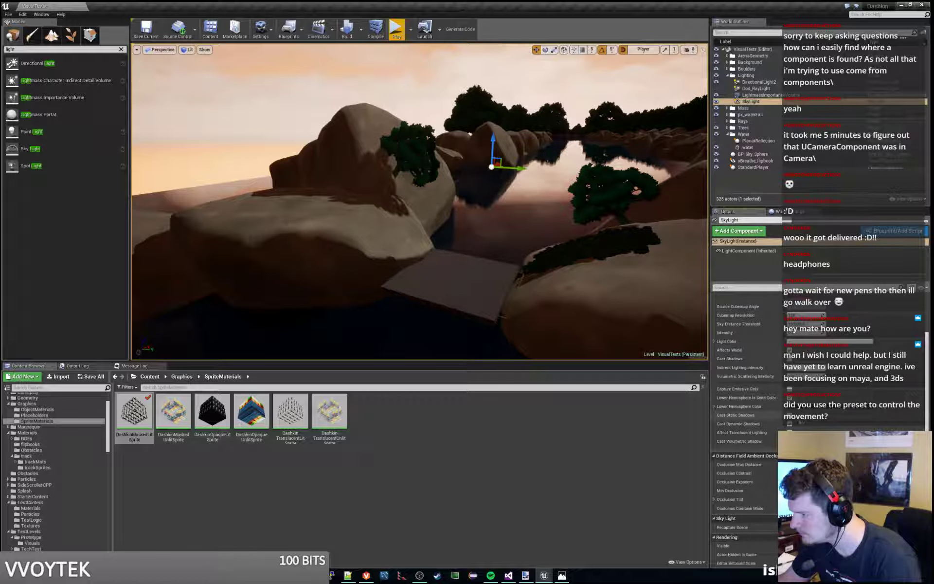
# Step: Try lower and much higher Intensity values for the SkyLight
pyautogui.scroll(3, 744, 428)
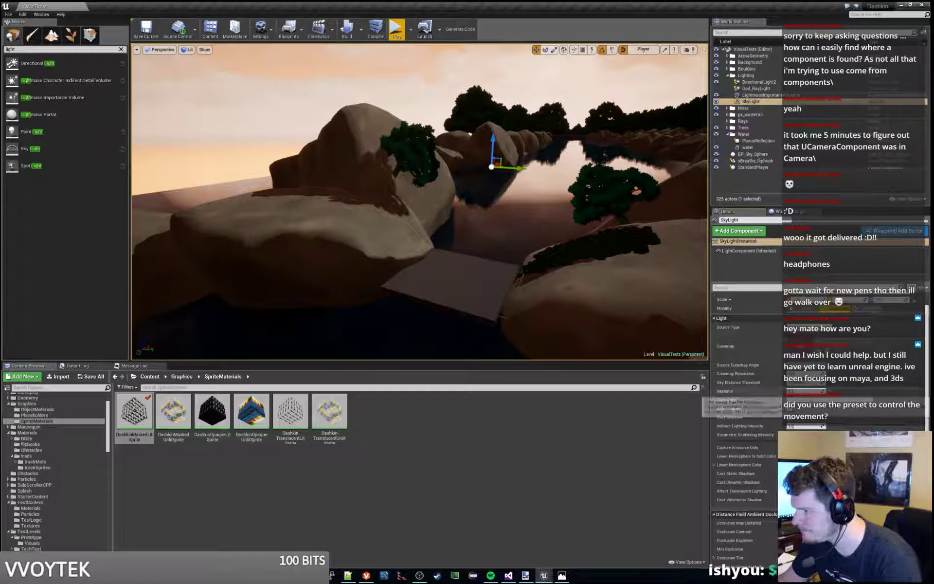
pyautogui.moveTo(803, 391)
pyautogui.mouseDown()
pyautogui.moveTo(856, 391)
pyautogui.moveTo(785, 391)
pyautogui.mouseUp()
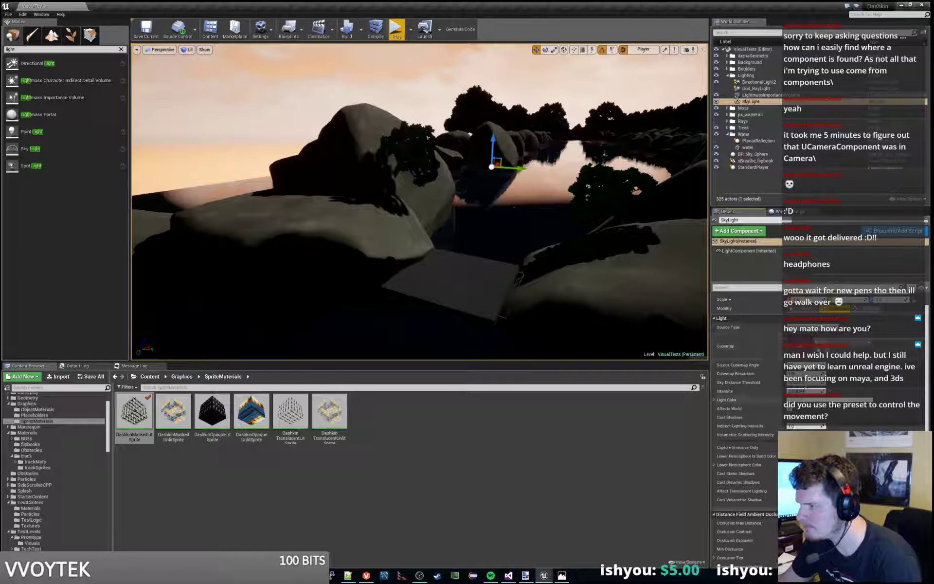
pyautogui.moveTo(858, 389); pyautogui.dragTo(833, 389)
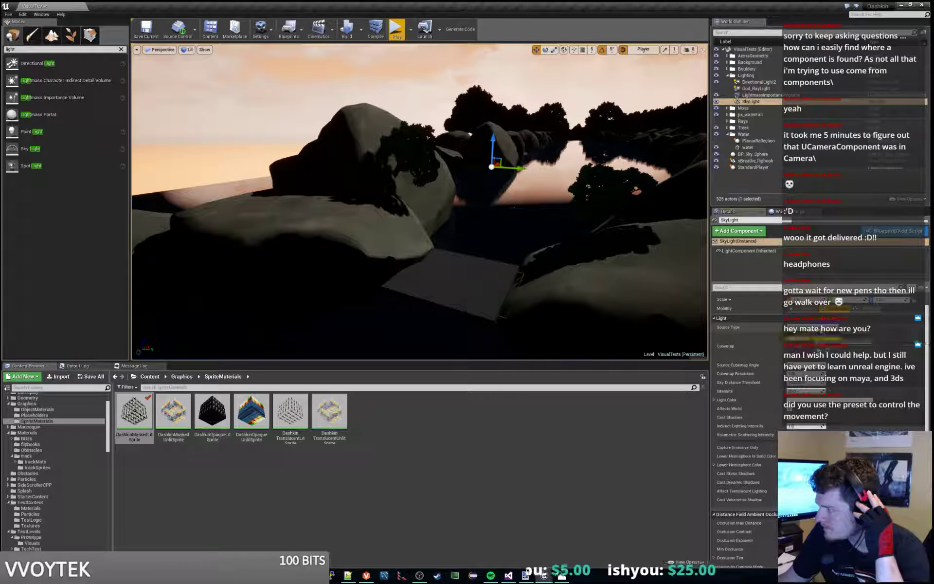
pyautogui.click(820, 335)
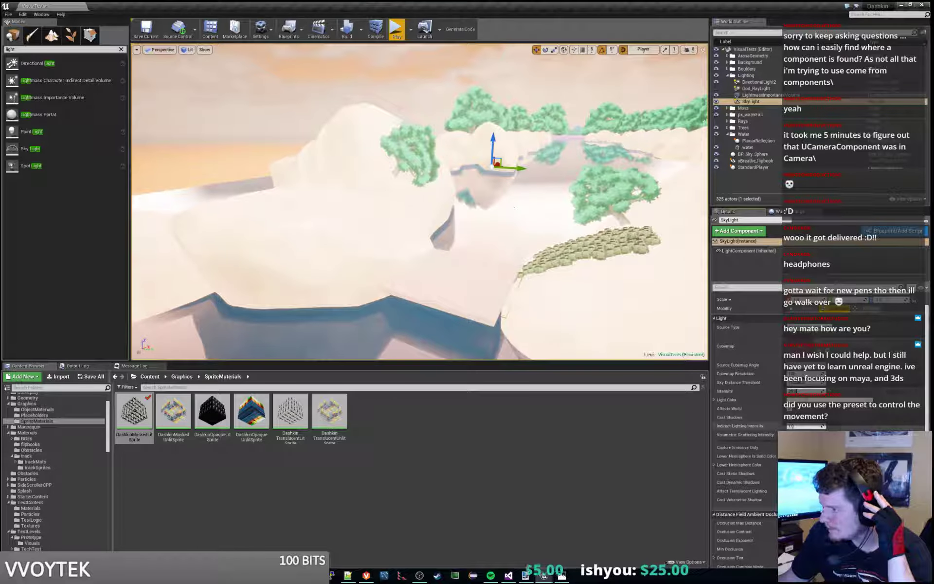
# Step: Check the SkyLight's Light Color without changing it and reset its Intensity to the default
pyautogui.click(820, 401)
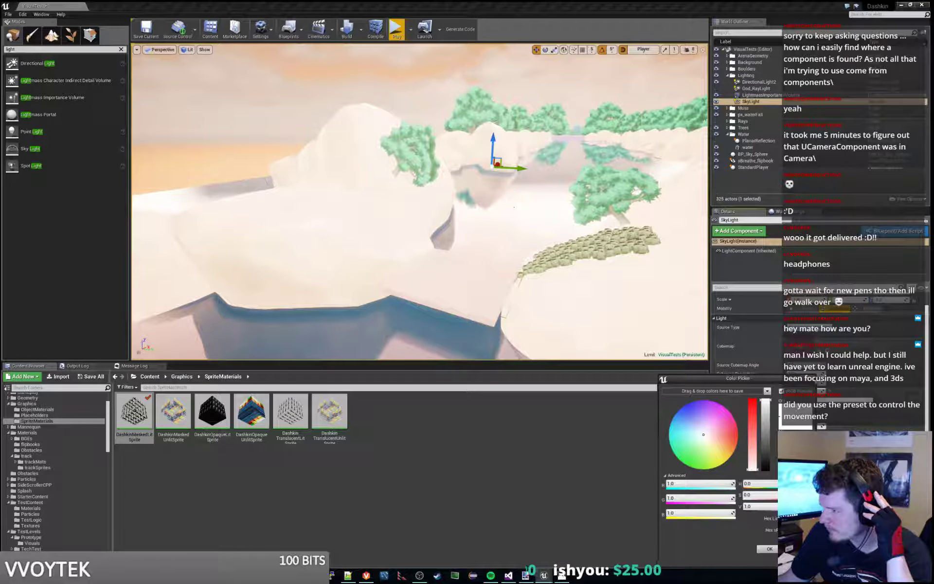
pyautogui.click(769, 548)
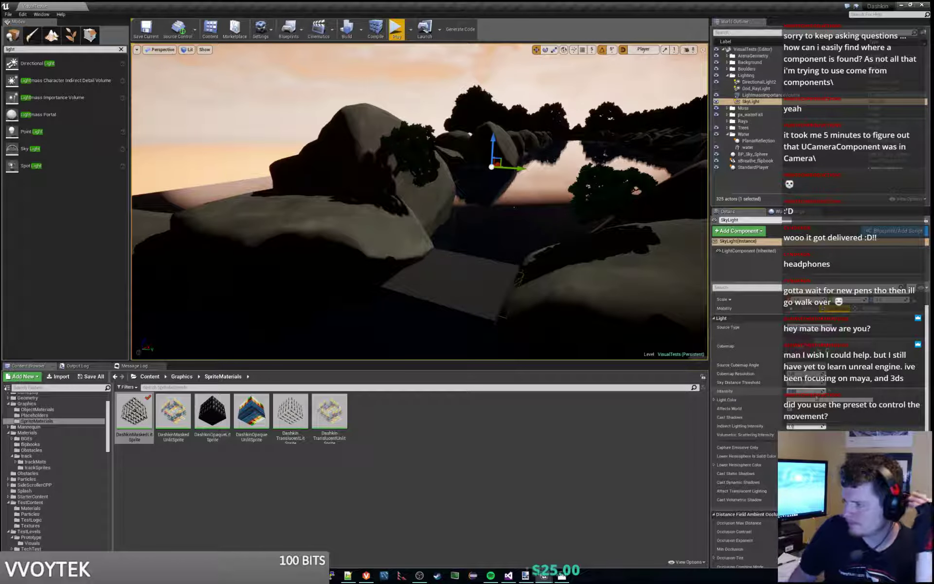
pyautogui.click(830, 391)
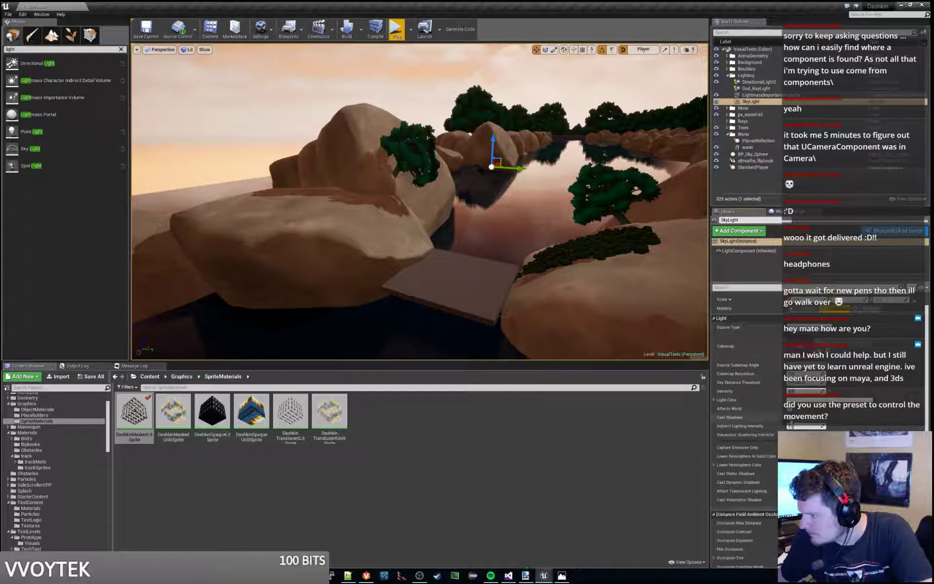
# Step: Toggle the SkyLight's Cast Shadows and Affects World options to compare their effect on the scene
pyautogui.click(789, 417)
pyautogui.click(790, 418)
pyautogui.click(790, 418)
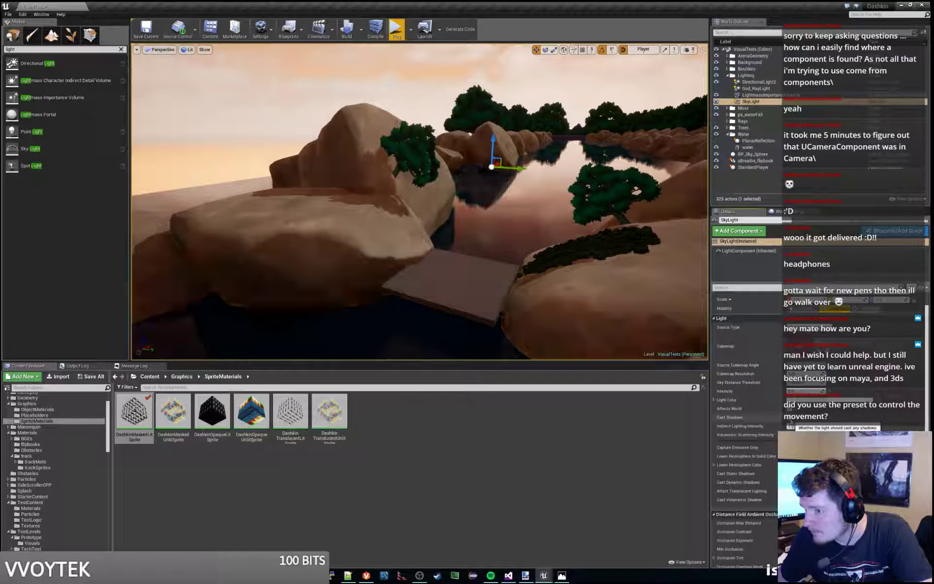
pyautogui.click(790, 409)
pyautogui.click(791, 410)
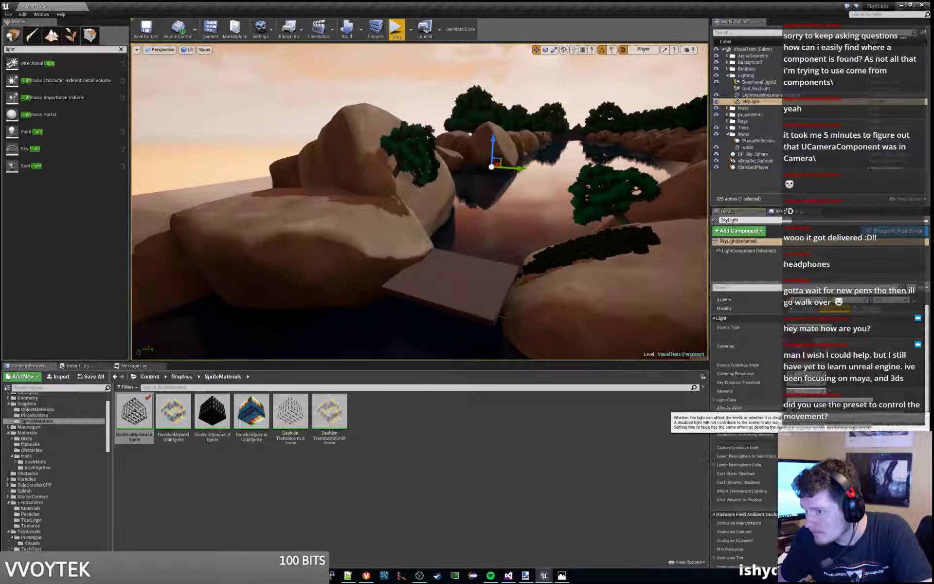
# Step: Compare Lower Hemisphere Is Solid Color on and off at the reset intensity, leave it disabled, and inspect the lake scene
pyautogui.scroll(-3, 790, 409)
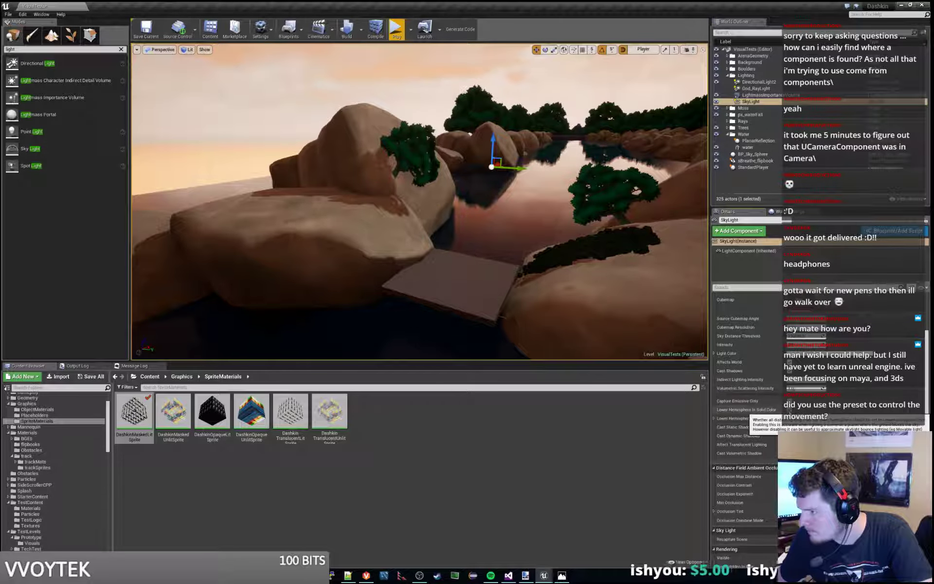
pyautogui.click(789, 409)
pyautogui.click(789, 410)
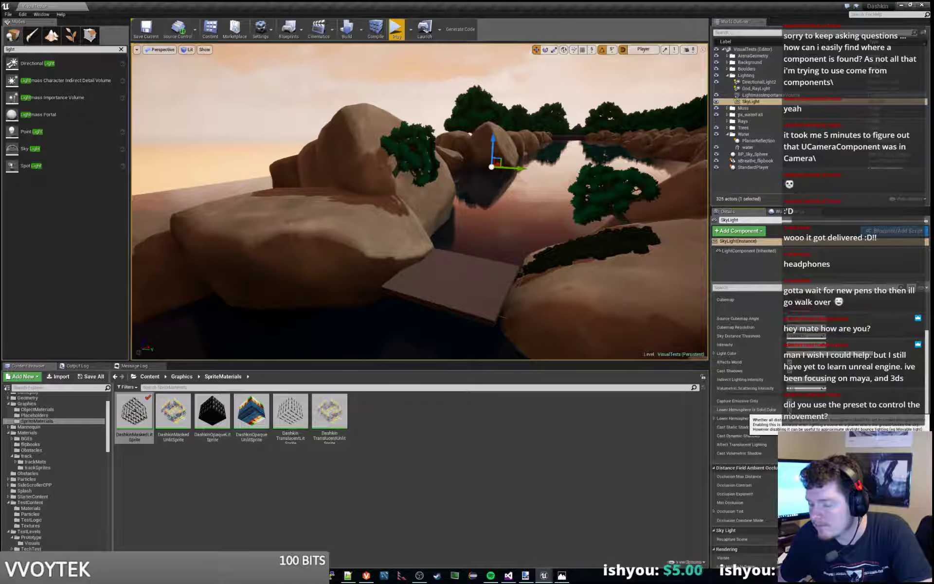
pyautogui.click(790, 410)
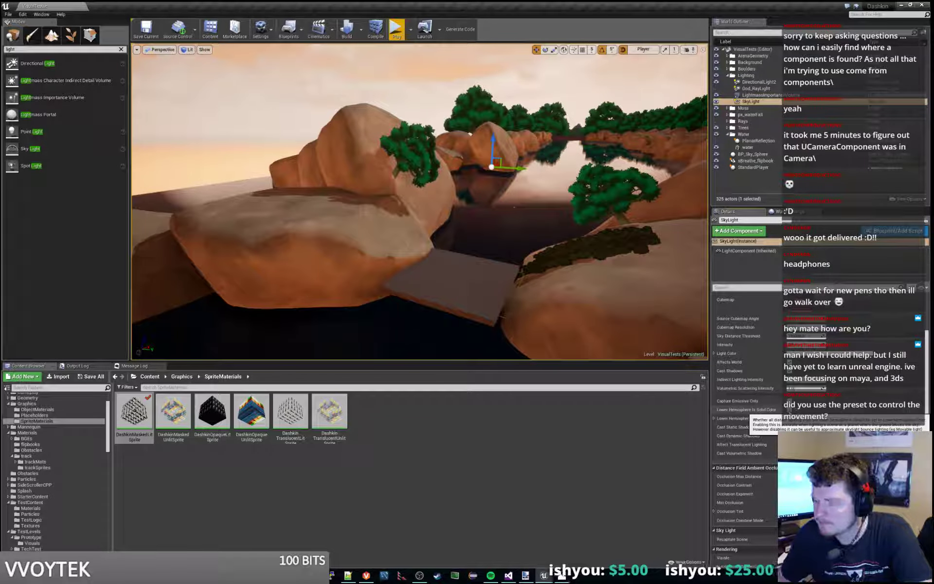
pyautogui.click(790, 409)
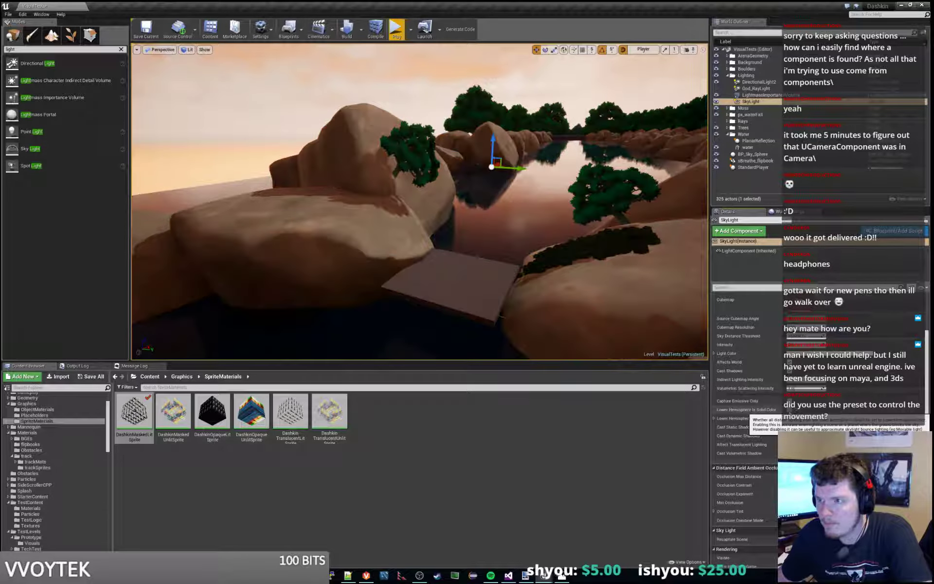
pyautogui.click(790, 410)
pyautogui.moveTo(535, 219); pyautogui.dragTo(292, 292, button='right')
pyautogui.moveTo(419, 201); pyautogui.dragTo(402, 217, button='right')
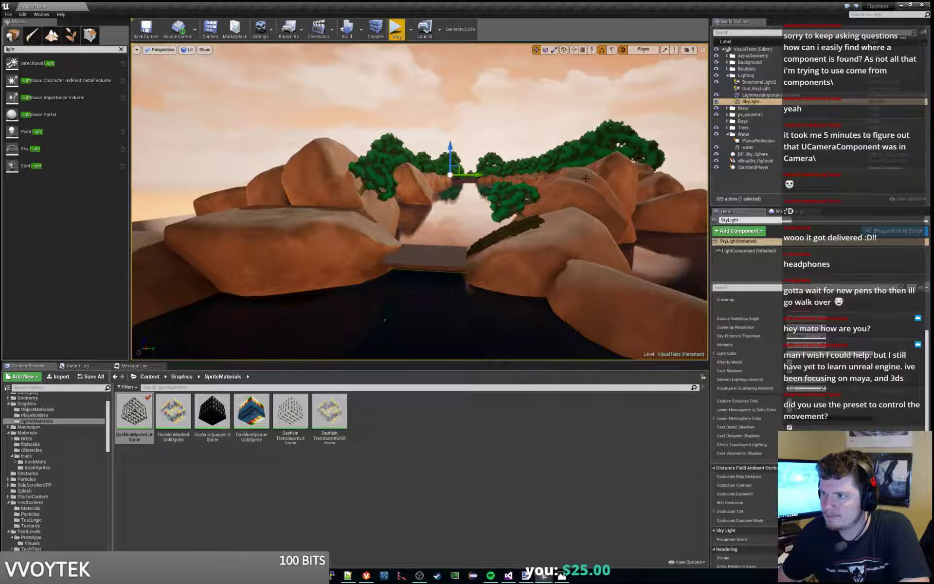
# Step: Play-test the level with the changed SkyLight and inspect the boulders, trees and bridge from farther back
pyautogui.click(396, 29)
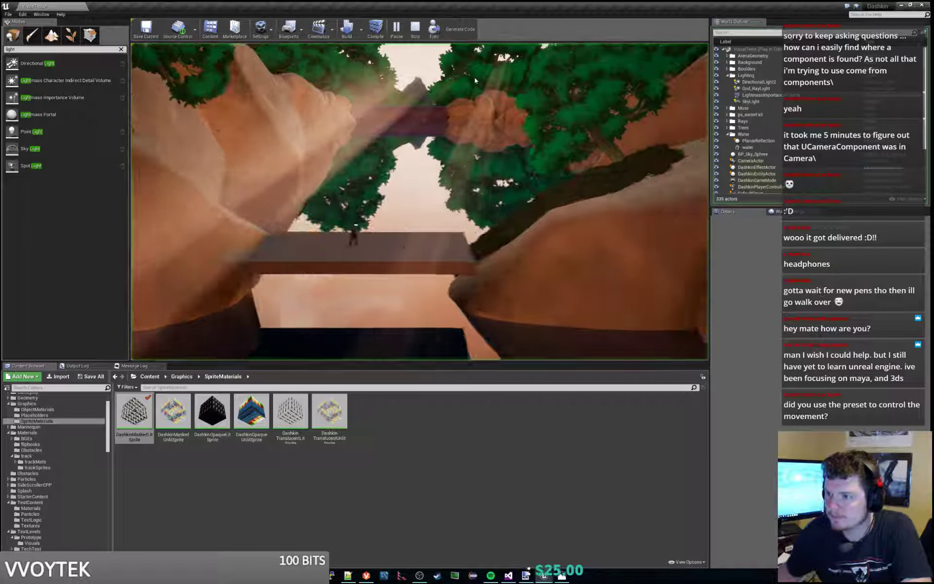
pyautogui.press('Escape')
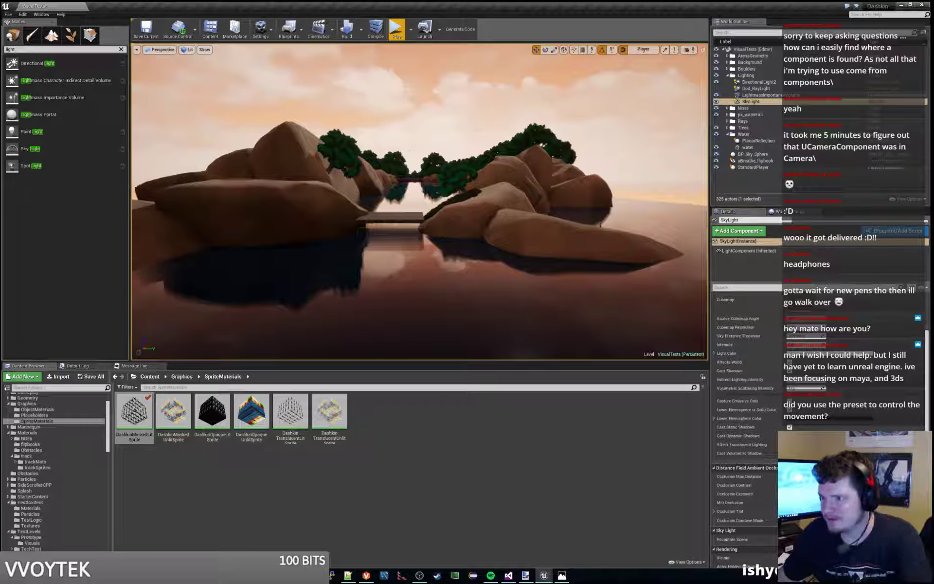
pyautogui.moveTo(419, 202); pyautogui.dragTo(441, 243, button='right')
pyautogui.press('w')
pyautogui.press('w')
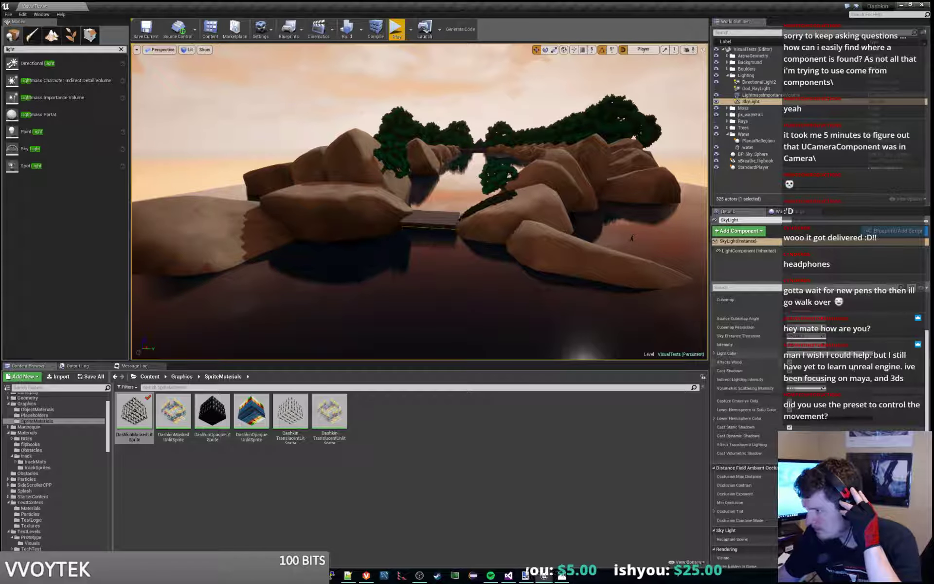
# Step: Try a light pink Light Color on the SkyLight and reset it to the default
pyautogui.click(827, 354)
pyautogui.moveTo(713, 417)
pyautogui.mouseDown()
pyautogui.moveTo(733, 418)
pyautogui.moveTo(691, 438)
pyautogui.moveTo(716, 409)
pyautogui.mouseUp()
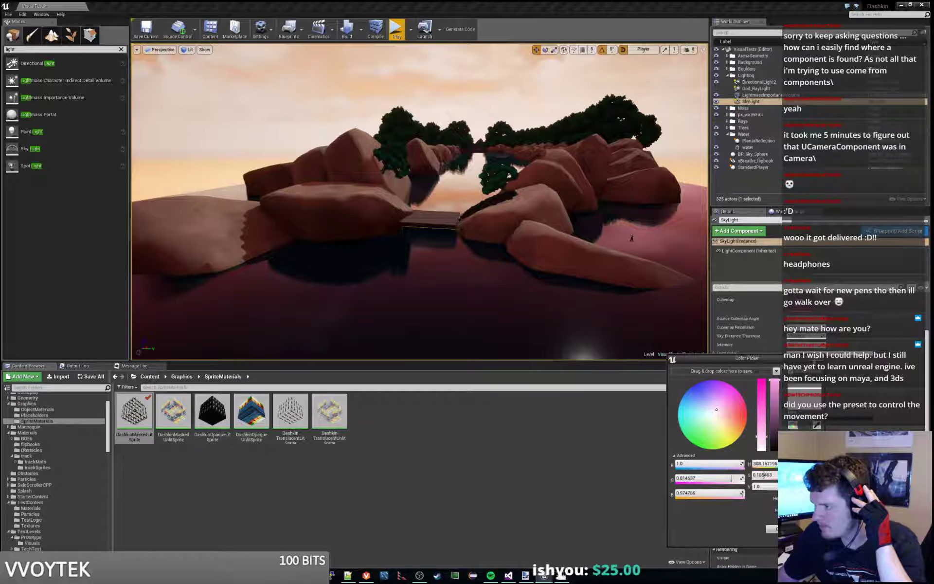
pyautogui.click(776, 529)
pyautogui.click(878, 352)
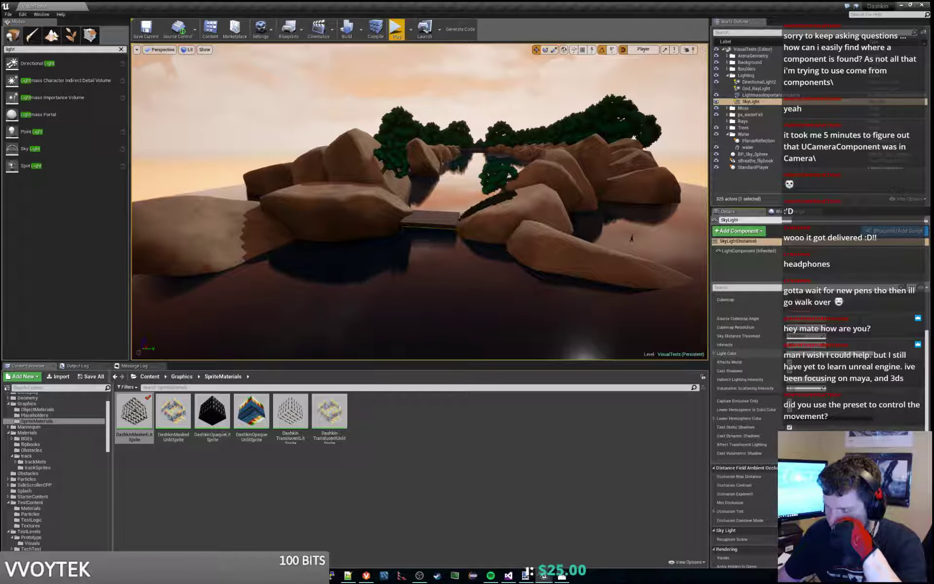
# Step: Try a saturated blue Light Color on the SkyLight and cancel the color change
pyautogui.click(827, 353)
pyautogui.moveTo(751, 419)
pyautogui.mouseDown()
pyautogui.moveTo(781, 415)
pyautogui.moveTo(711, 417)
pyautogui.moveTo(701, 403)
pyautogui.moveTo(705, 364)
pyautogui.moveTo(734, 359)
pyautogui.moveTo(701, 368)
pyautogui.mouseUp()
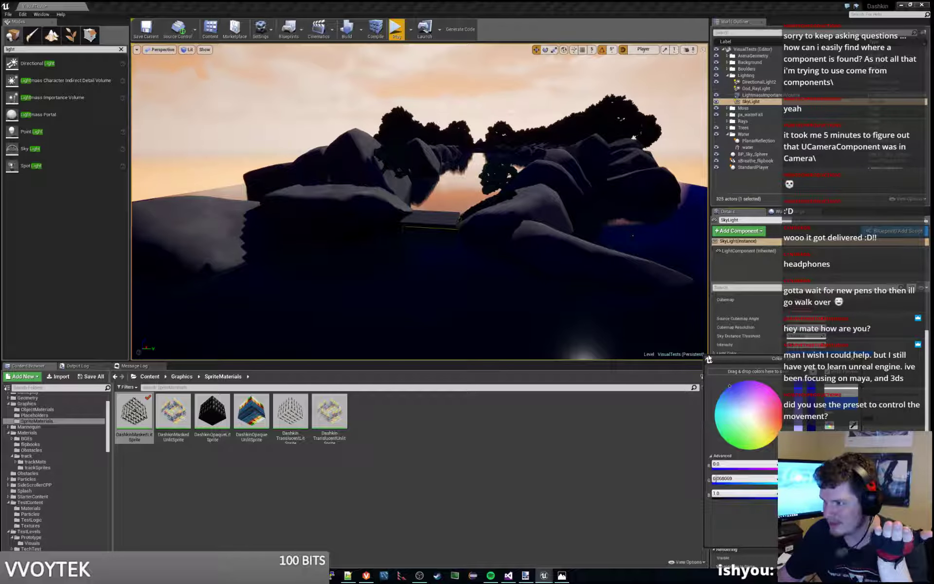
pyautogui.moveTo(731, 384); pyautogui.dragTo(737, 382)
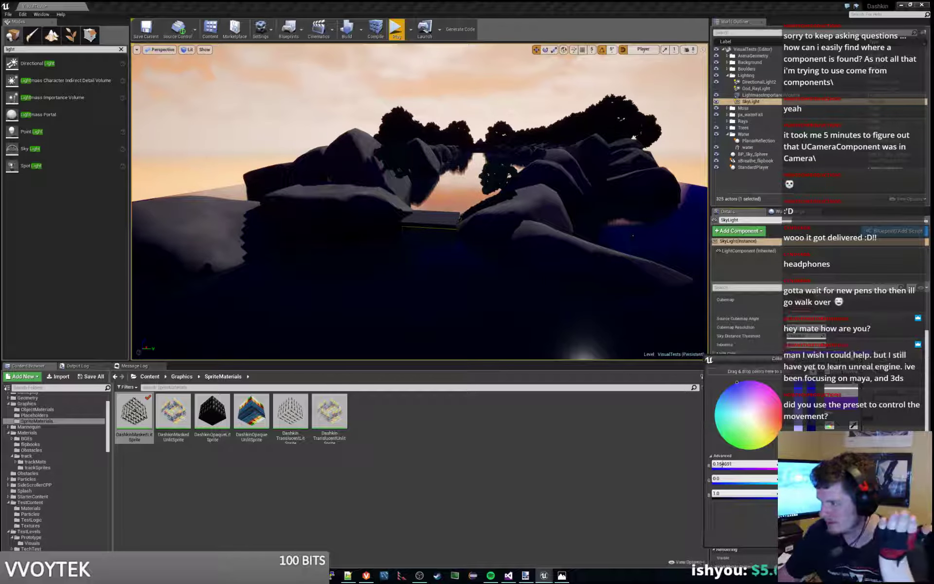
pyautogui.press('Escape')
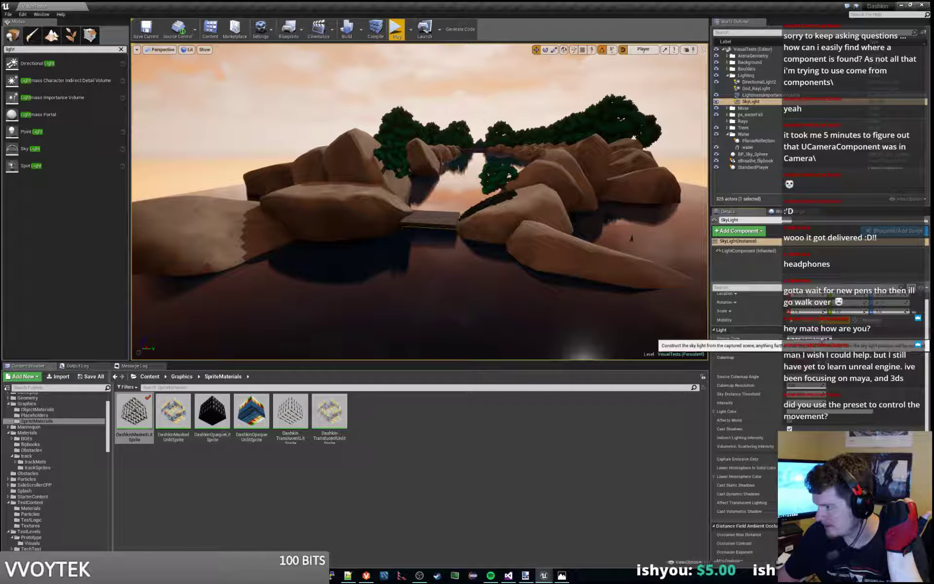
# Step: Switch the SkyLight's Source Type to a cubemap, look for one by searching folders for "cubemap", and return to the Content root
pyautogui.click(809, 339)
pyautogui.click(809, 354)
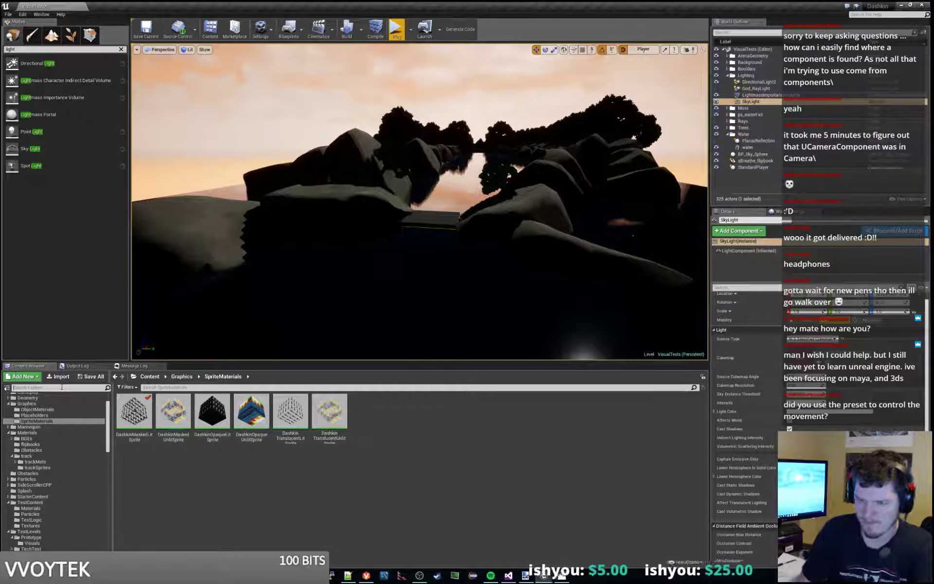
pyautogui.click(149, 377)
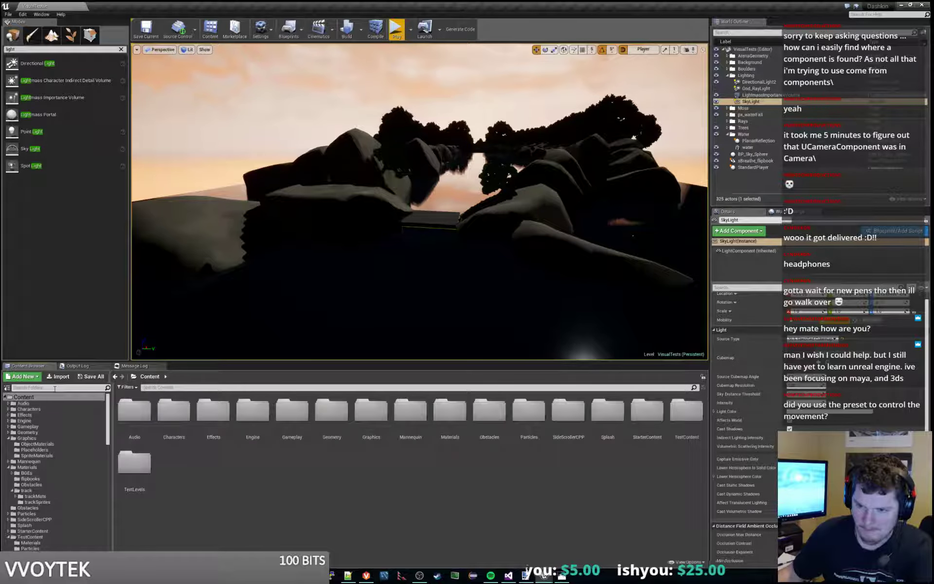
pyautogui.click(55, 388)
pyautogui.write('cubemap')
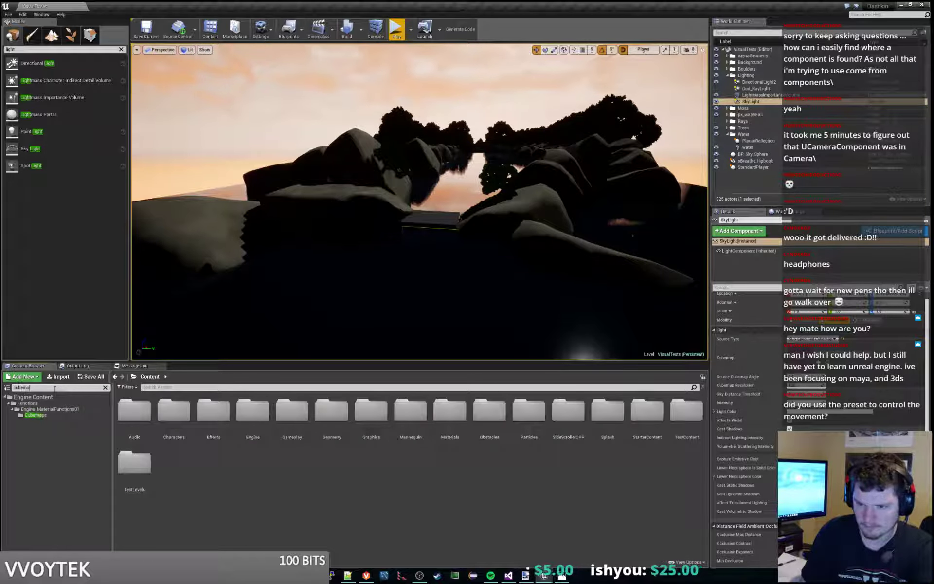
pyautogui.click(35, 415)
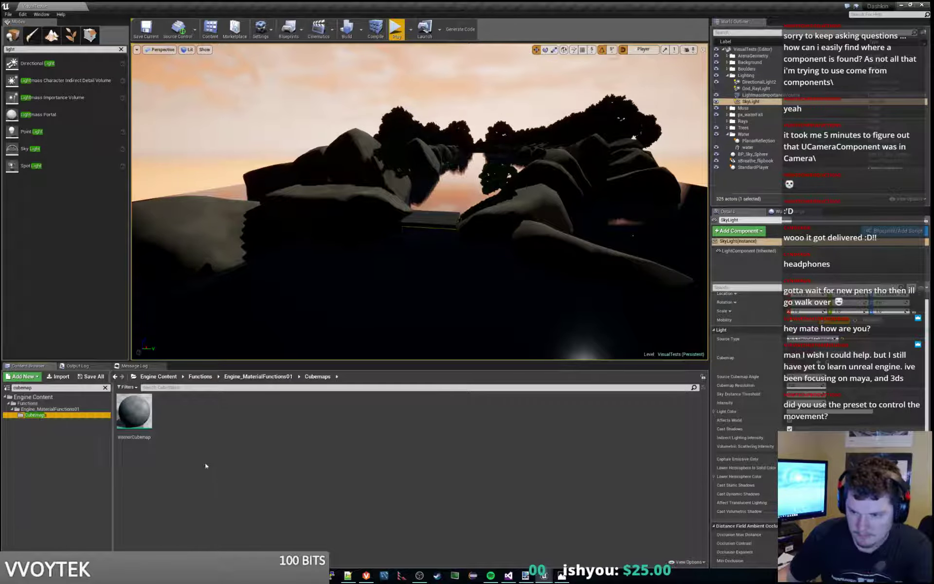
pyautogui.click(138, 415)
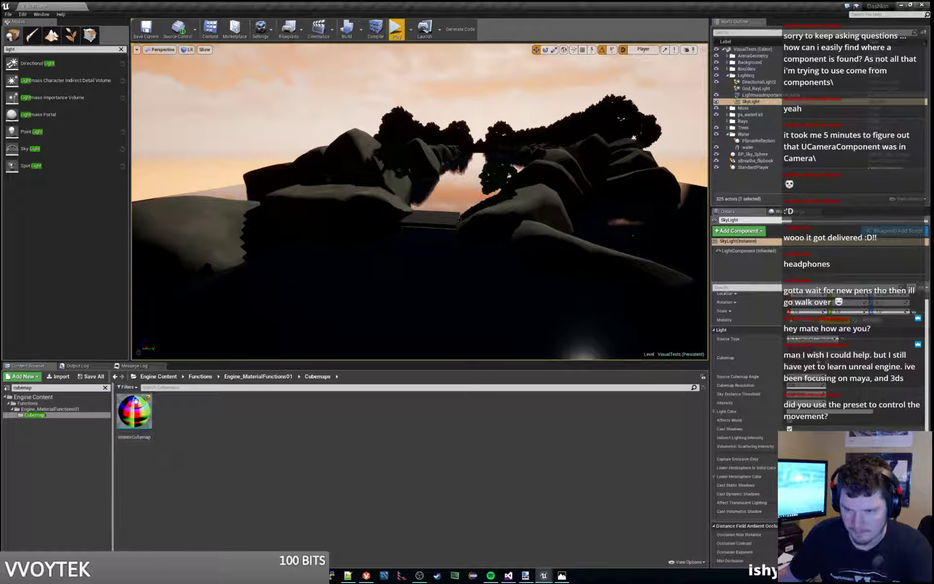
pyautogui.click(158, 376)
pyautogui.scroll(7, 64, 434)
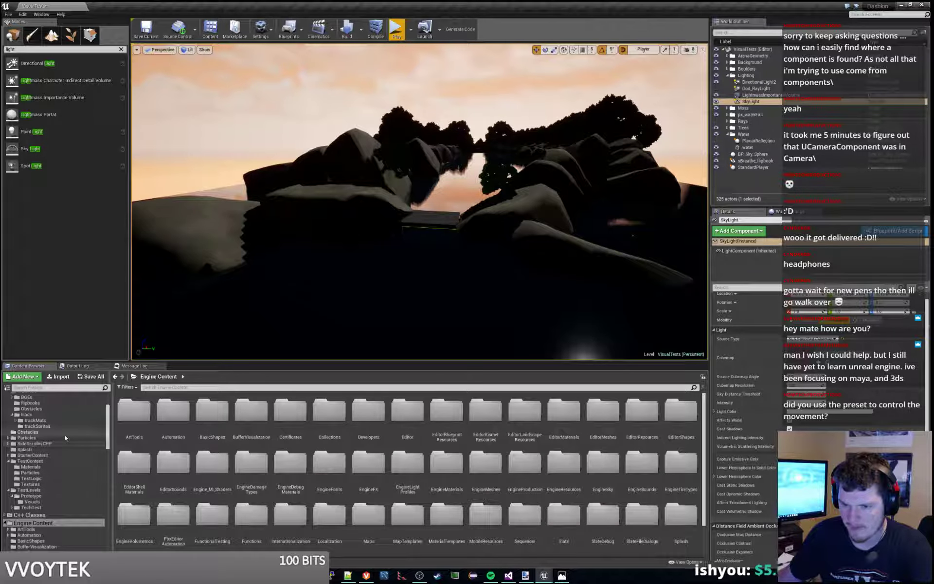
pyautogui.click(48, 397)
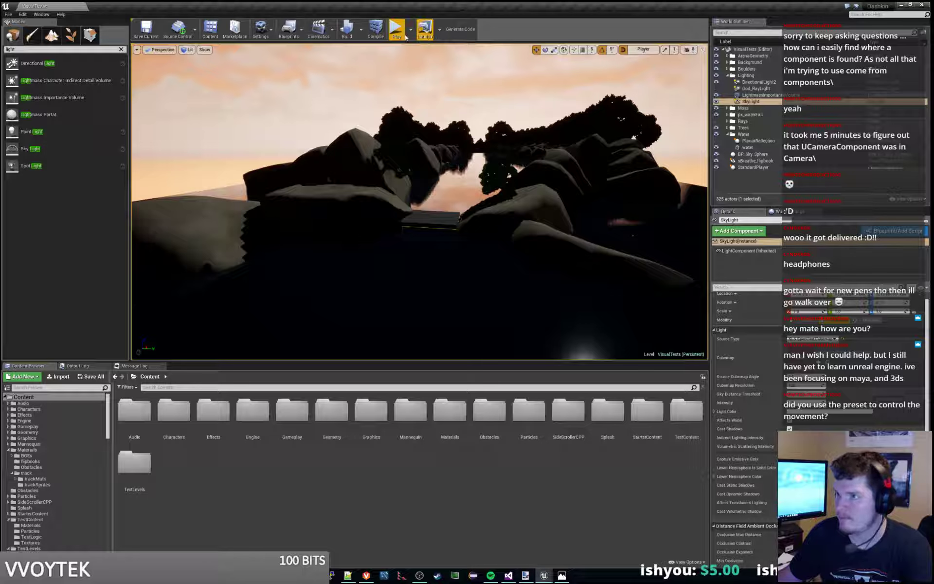
# Step: Play-test the level with the cubemap source and restore the SkyLight's Source Type to the captured scene
pyautogui.click(756, 88)
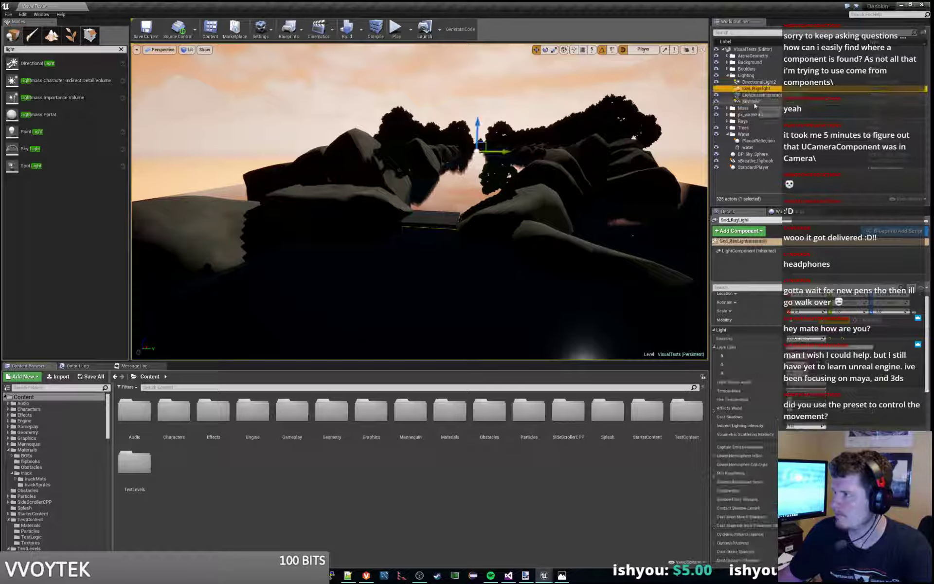
pyautogui.click(757, 102)
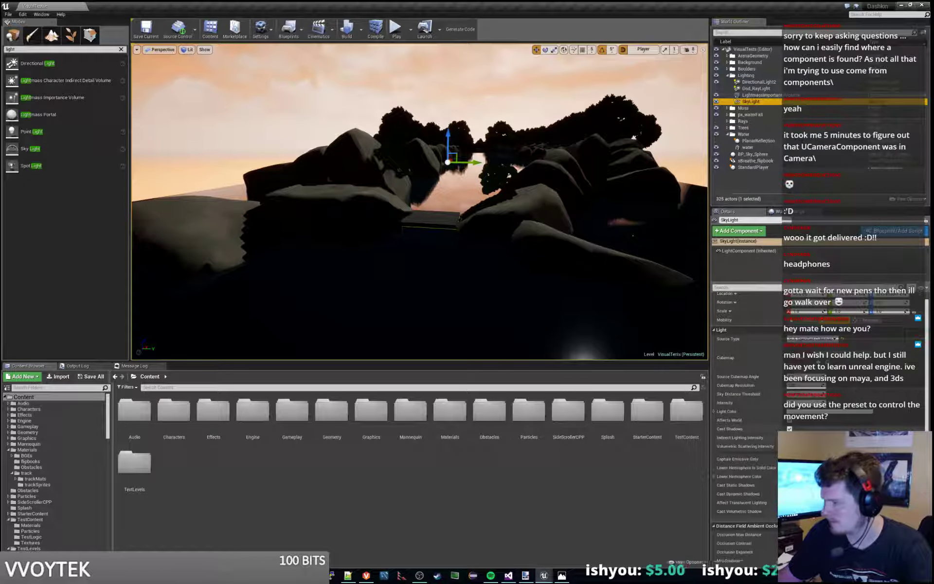
pyautogui.click(394, 33)
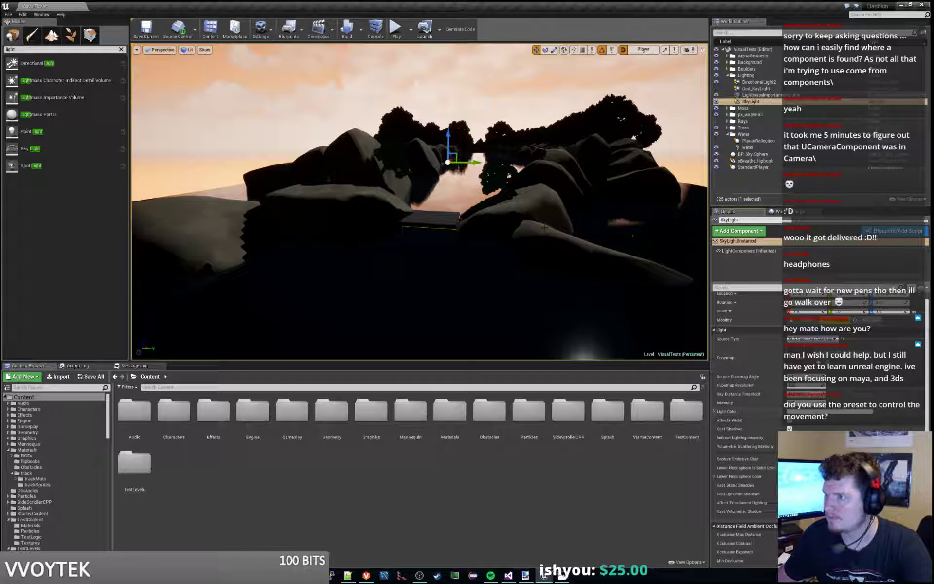
pyautogui.click(753, 95)
pyautogui.click(752, 102)
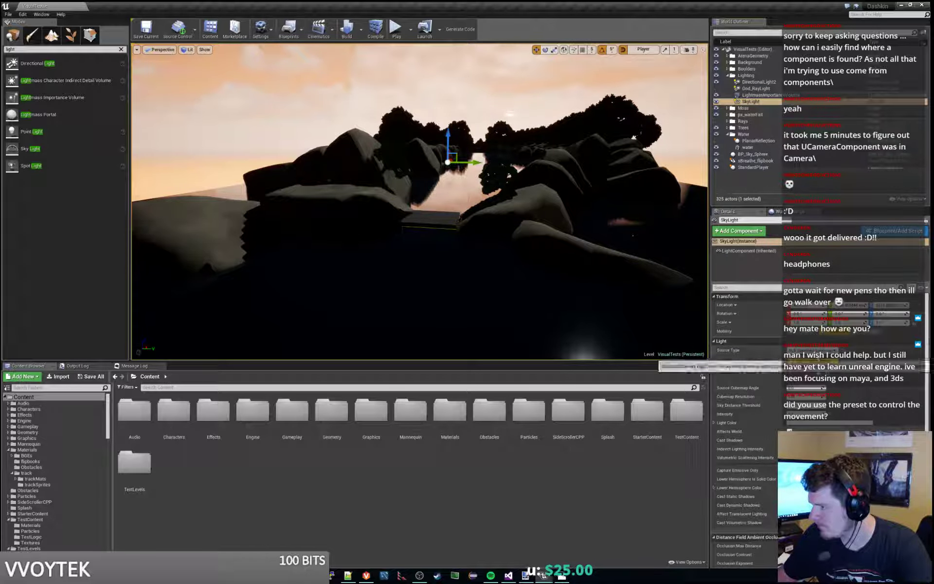
pyautogui.click(819, 357)
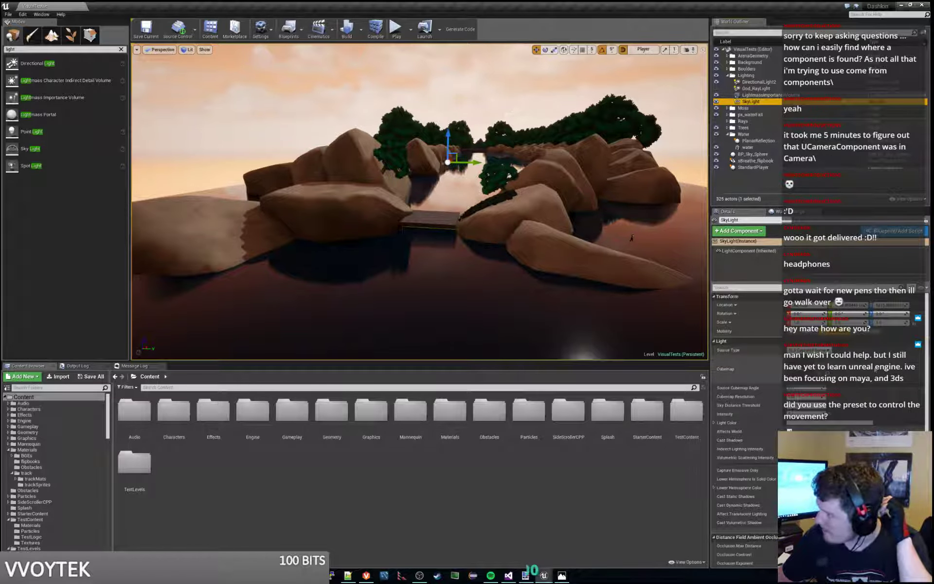
# Step: Place a new Directional Light in the level near the far end of the boulders
pyautogui.click(487, 108)
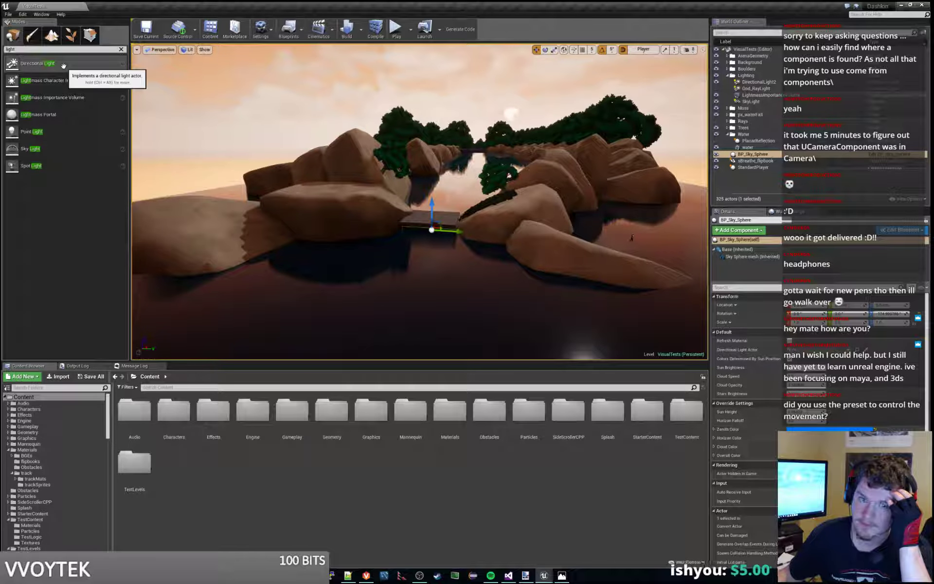
pyautogui.moveTo(64, 65); pyautogui.dragTo(331, 135)
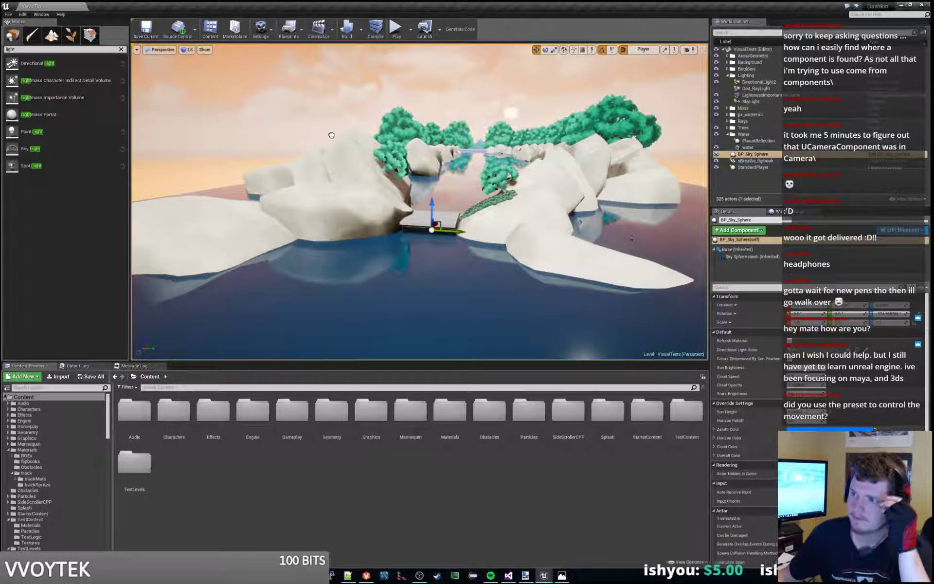
pyautogui.moveTo(444, 153); pyautogui.dragTo(445, 153)
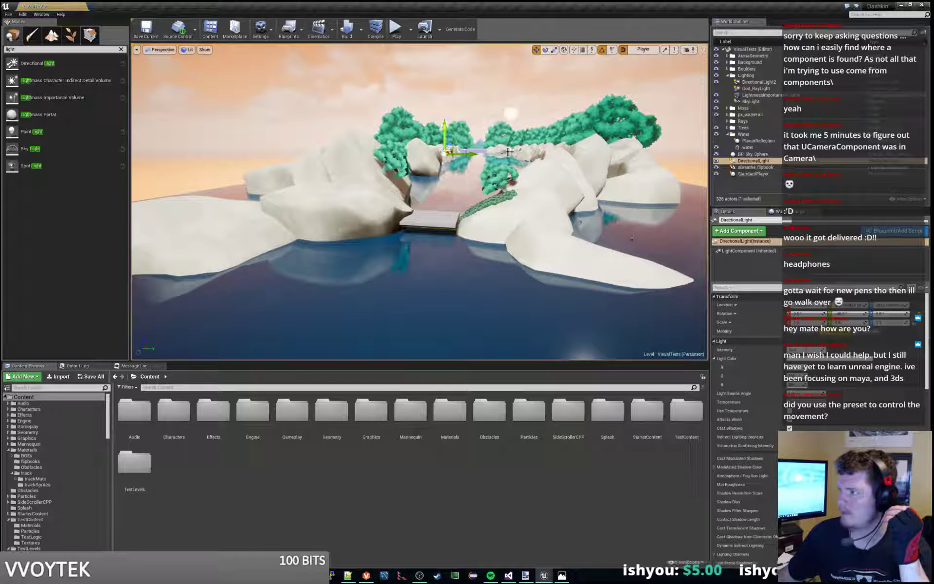
# Step: Rename the new directional light as GlobalLight and put it in the Lighting folder
pyautogui.doubleClick(754, 161)
pyautogui.click(755, 162)
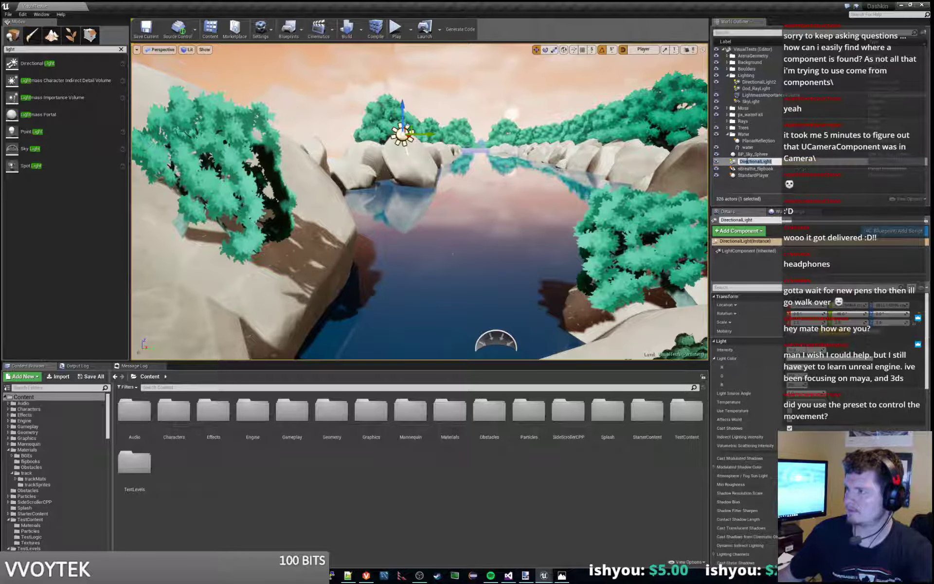
pyautogui.write('Glo')
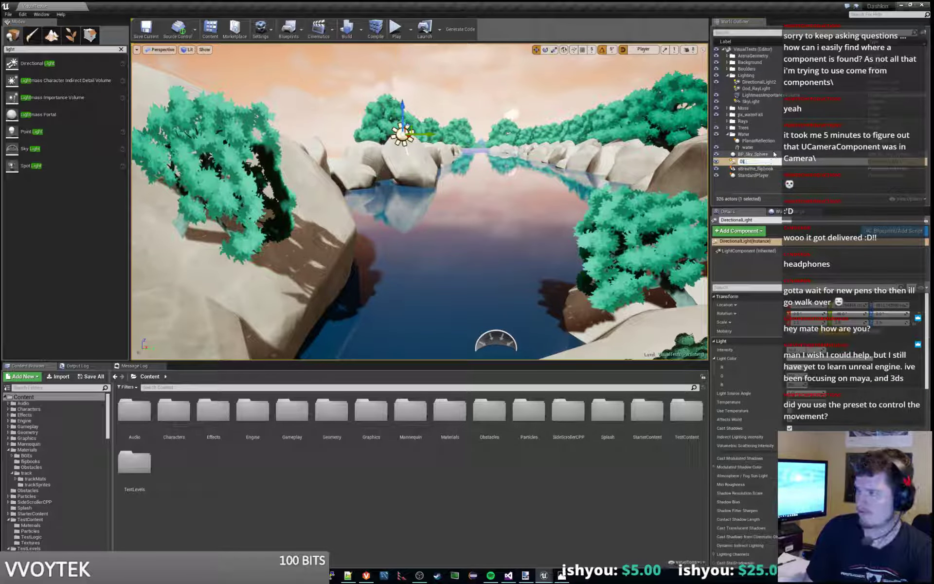
pyautogui.write('balLight')
pyautogui.press('Return')
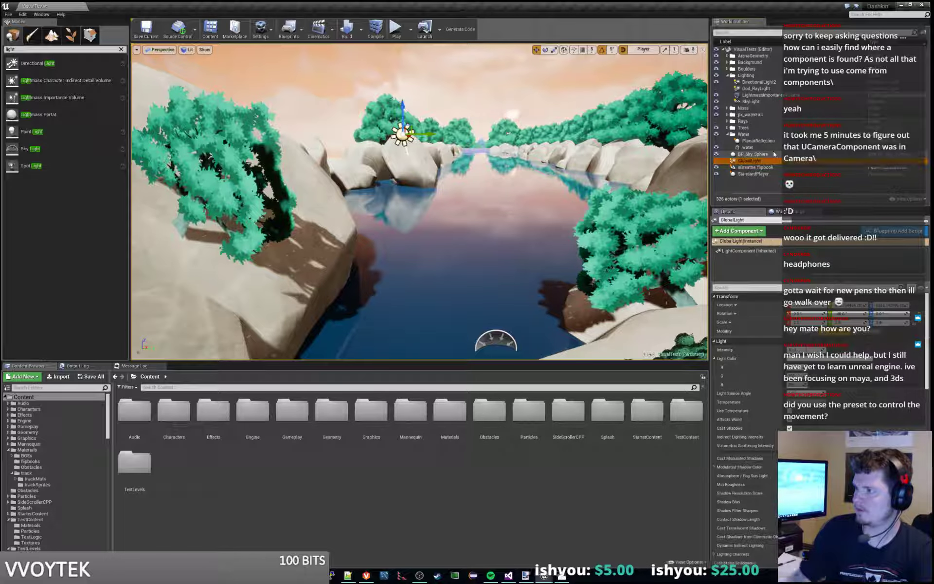
pyautogui.moveTo(753, 161); pyautogui.dragTo(752, 77)
# Step: Rename DirectionalLight2 as Sun_Light
pyautogui.doubleClick(756, 82)
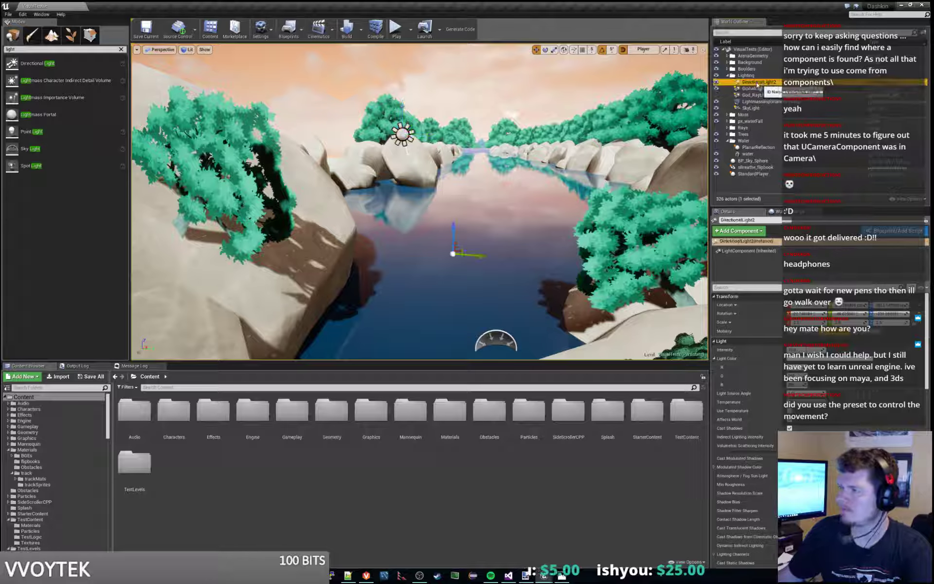
pyautogui.press('F2')
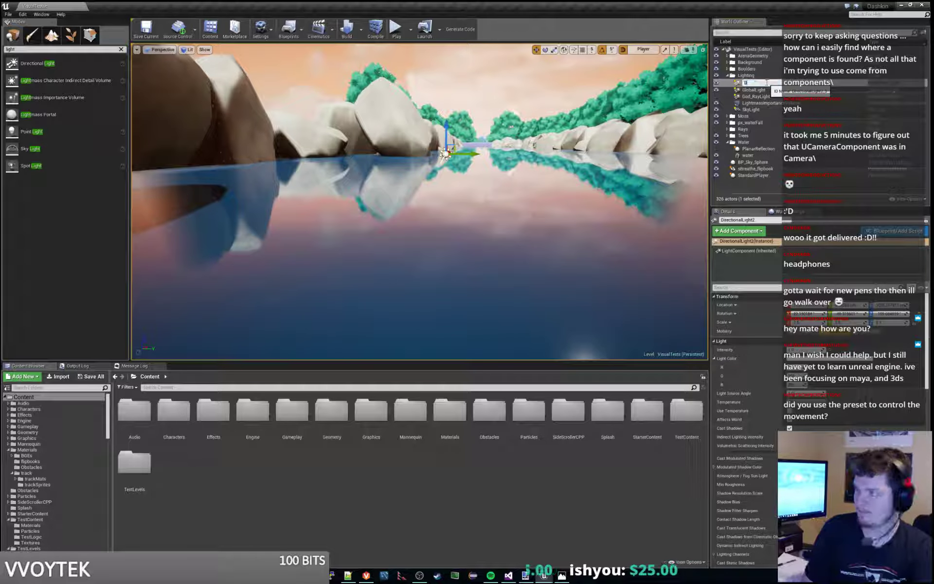
pyautogui.write('Sun_Light')
pyautogui.press('Return')
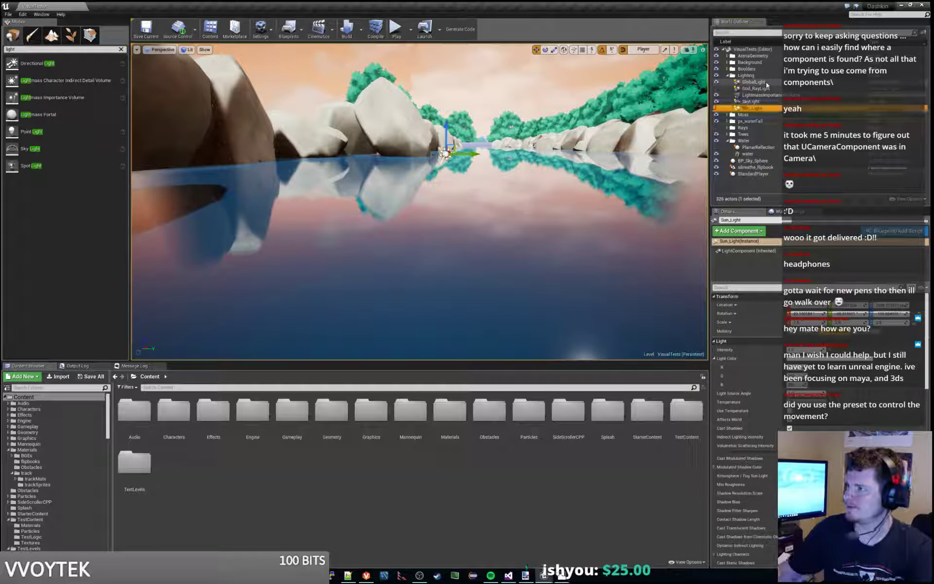
# Step: Move GlobalLight away from the bridge to the outer boulder at the end of the shoreline
pyautogui.doubleClick(753, 82)
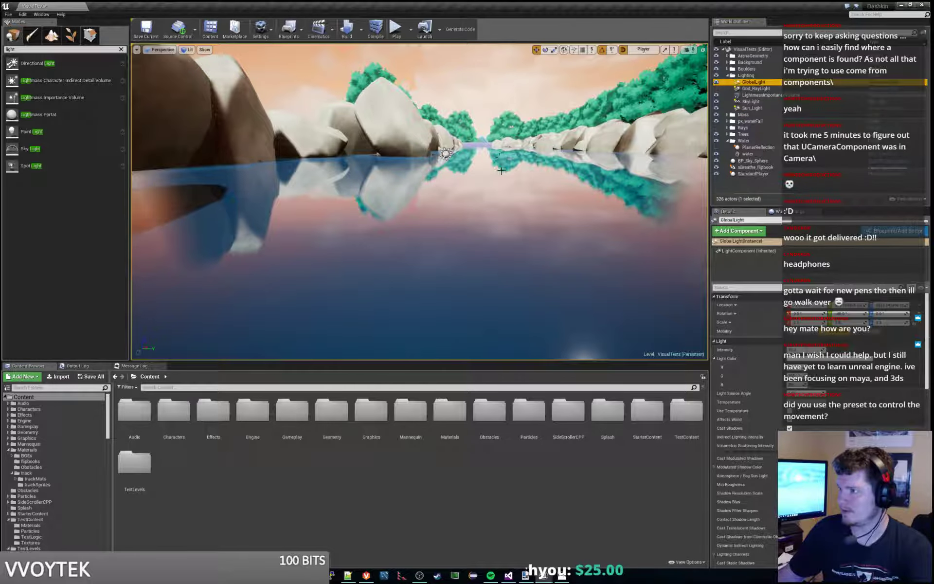
pyautogui.moveTo(419, 202); pyautogui.dragTo(284, 207, button='right')
pyautogui.moveTo(805, 350); pyautogui.dragTo(825, 349)
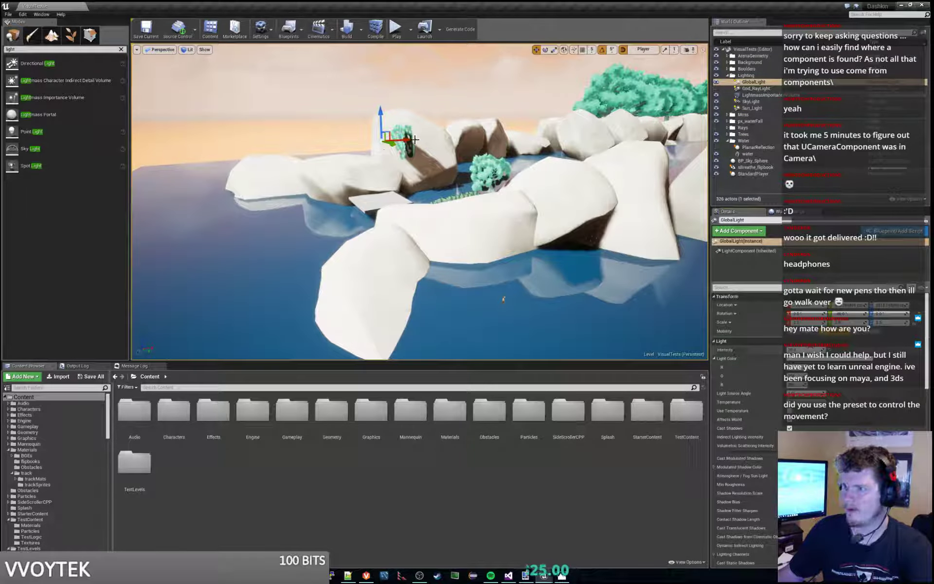
pyautogui.moveTo(411, 140); pyautogui.dragTo(213, 150)
pyautogui.moveTo(233, 147); pyautogui.dragTo(243, 170, button='right')
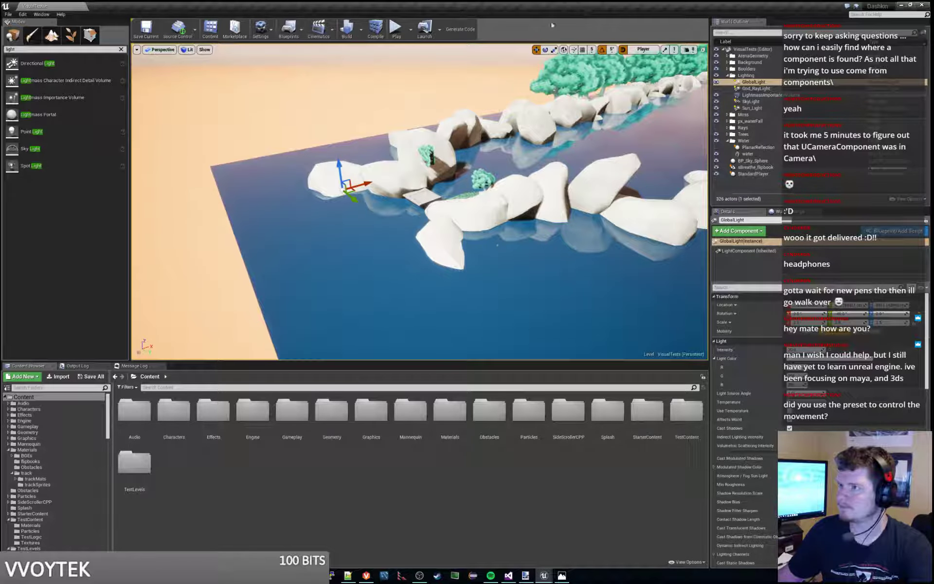
# Step: Adjust GlobalLight's rotation with the Rotate tool and turn off its Cast Shadows option
pyautogui.press('e')
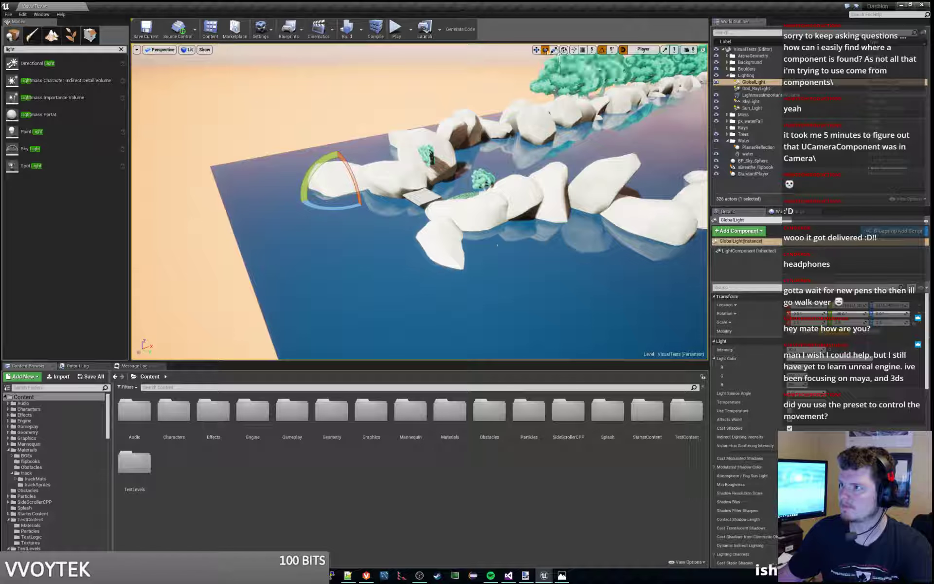
pyautogui.moveTo(313, 172); pyautogui.dragTo(372, 159)
pyautogui.moveTo(377, 171); pyautogui.dragTo(369, 189)
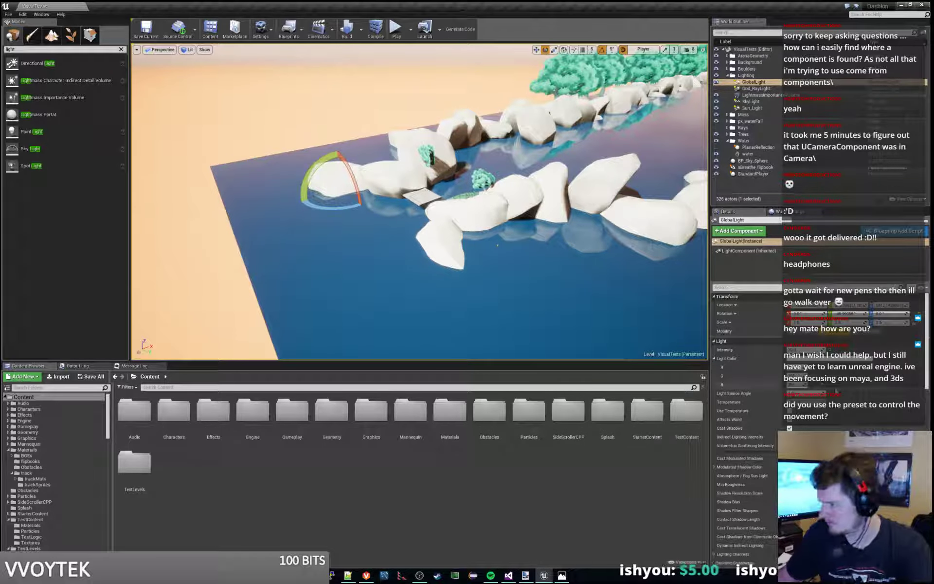
pyautogui.click(788, 428)
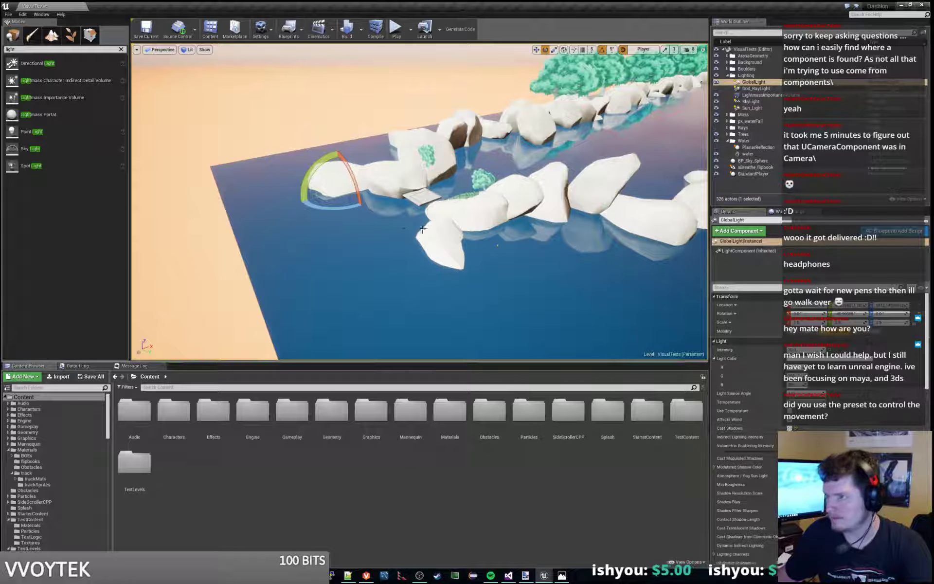
# Step: Set GlobalLight's intensity to 0.5 while viewing the whole lake from above the bridge
pyautogui.press('w')
pyautogui.moveTo(421, 227); pyautogui.dragTo(369, 209, button='right')
pyautogui.press('d')
pyautogui.moveTo(467, 226); pyautogui.dragTo(404, 232, button='right')
pyautogui.press('w')
pyautogui.keyDown('alt'); pyautogui.moveTo(404, 231); pyautogui.dragTo(404, 231); pyautogui.keyUp('alt')
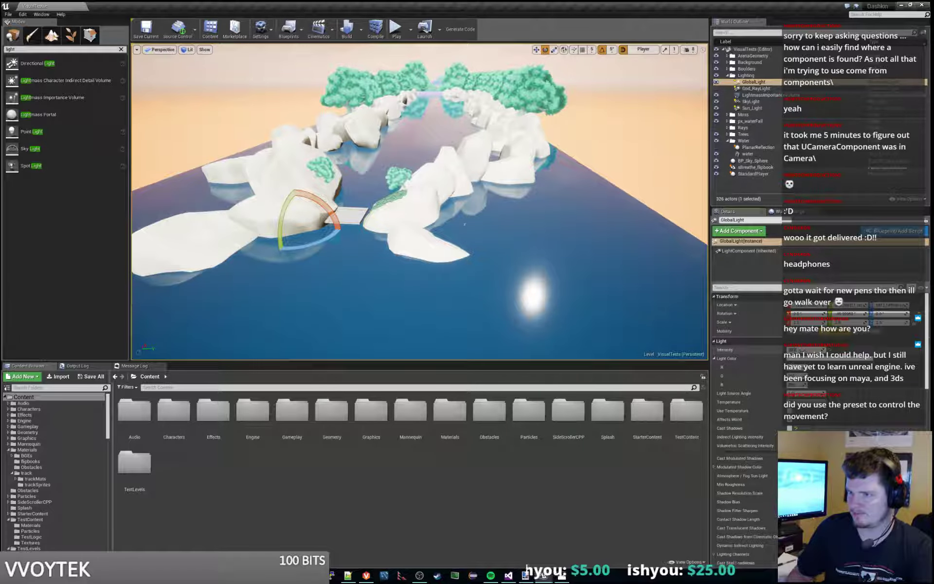
pyautogui.write('0.5')
pyautogui.press('Return')
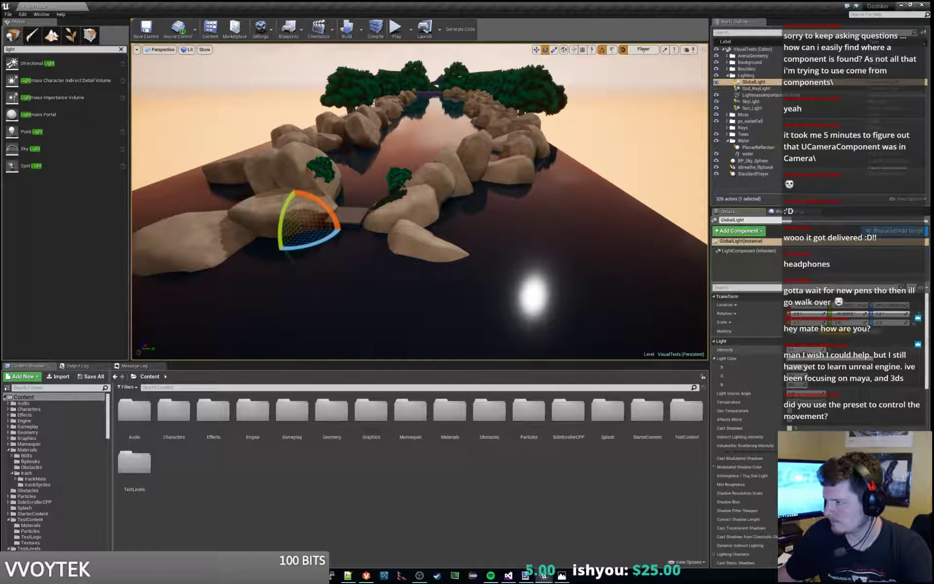
# Step: Raise GlobalLight's intensity to 2 and select the water surface
pyautogui.moveTo(802, 349)
pyautogui.mouseDown()
pyautogui.moveTo(827, 349)
pyautogui.moveTo(803, 350)
pyautogui.moveTo(817, 349)
pyautogui.mouseUp()
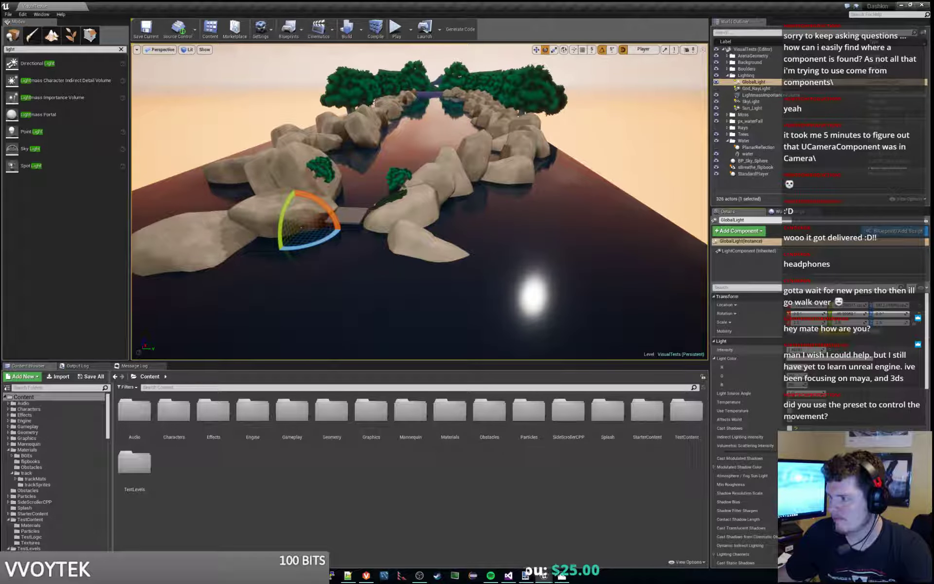
pyautogui.write('2')
pyautogui.press('Return')
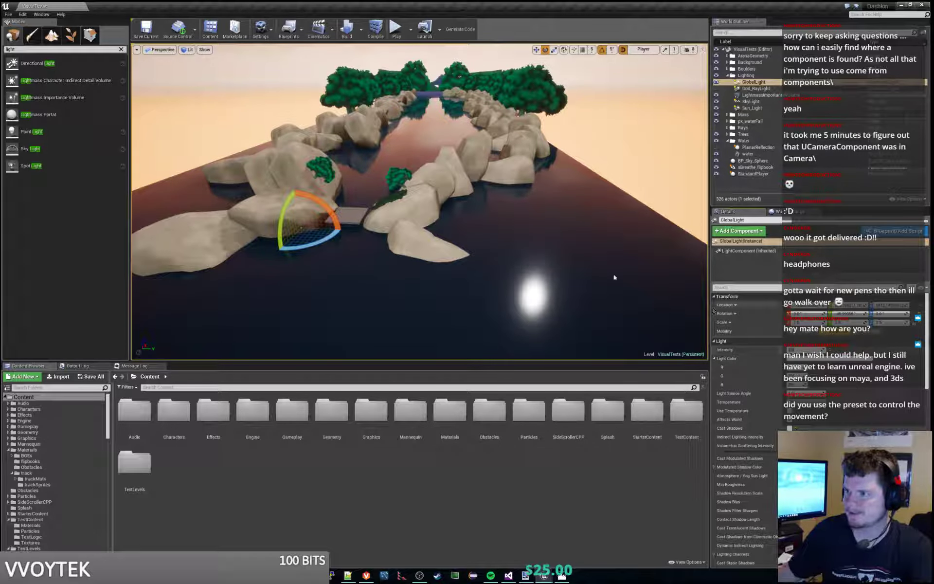
pyautogui.click(578, 260)
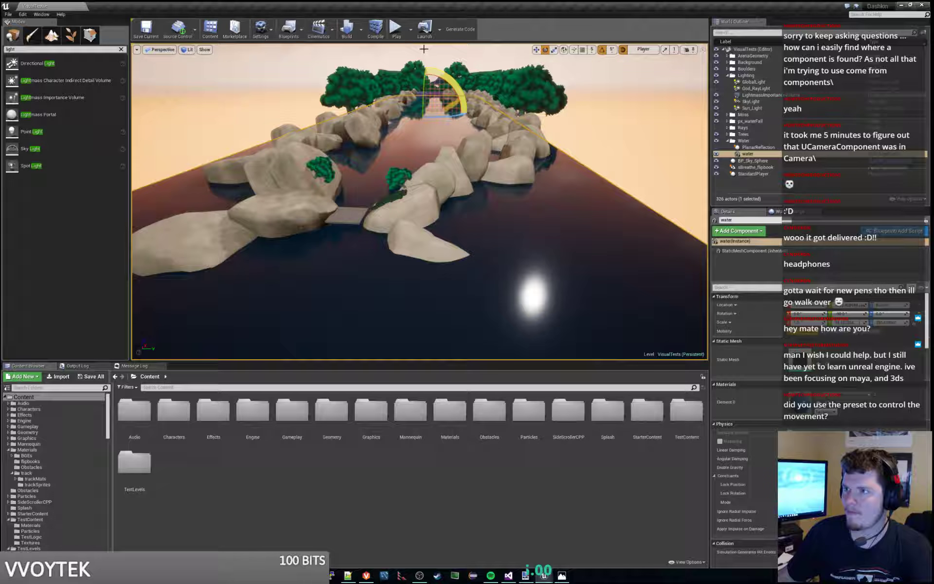
# Step: Play-test the level by running the character over the bridge and rocks to check the GlobalLight brightness
pyautogui.click(396, 29)
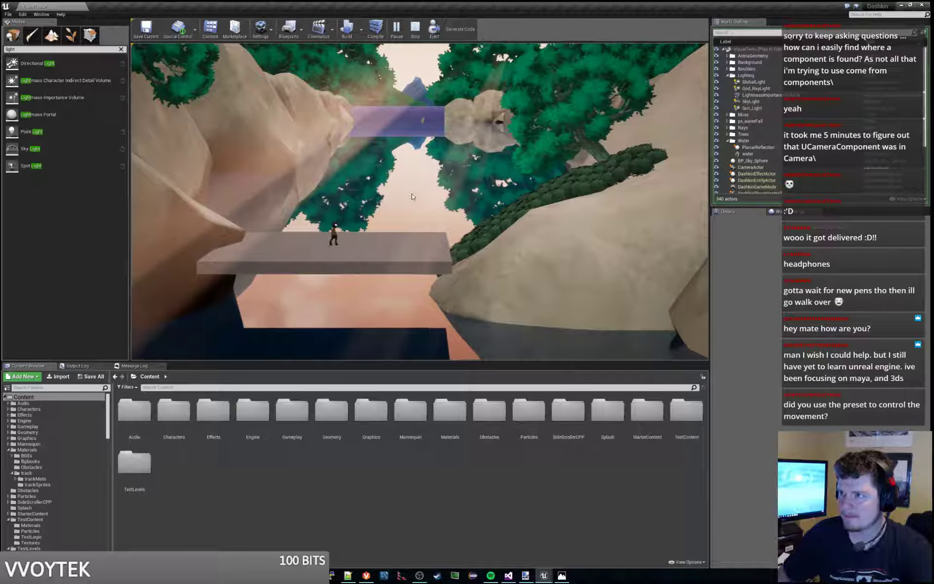
pyautogui.press('a')
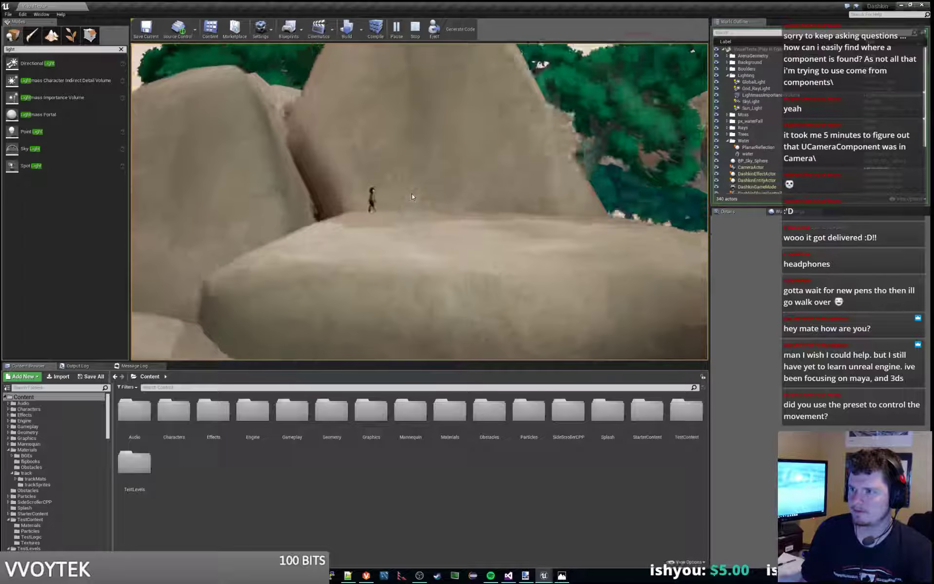
pyautogui.click(411, 197)
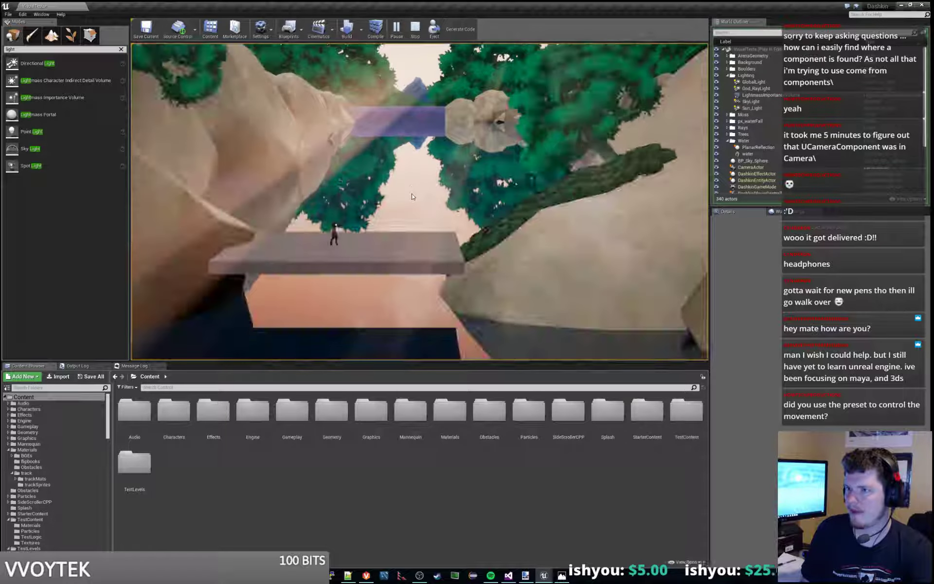
pyautogui.press('Escape')
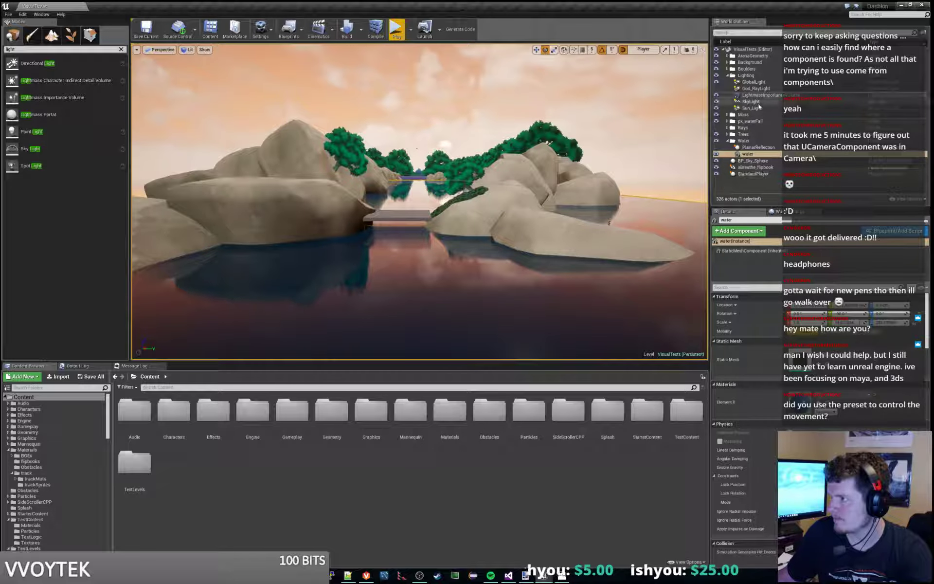
# Step: Lower GlobalLight's intensity, save the level and briefly play-test the dimmer lighting
pyautogui.click(754, 83)
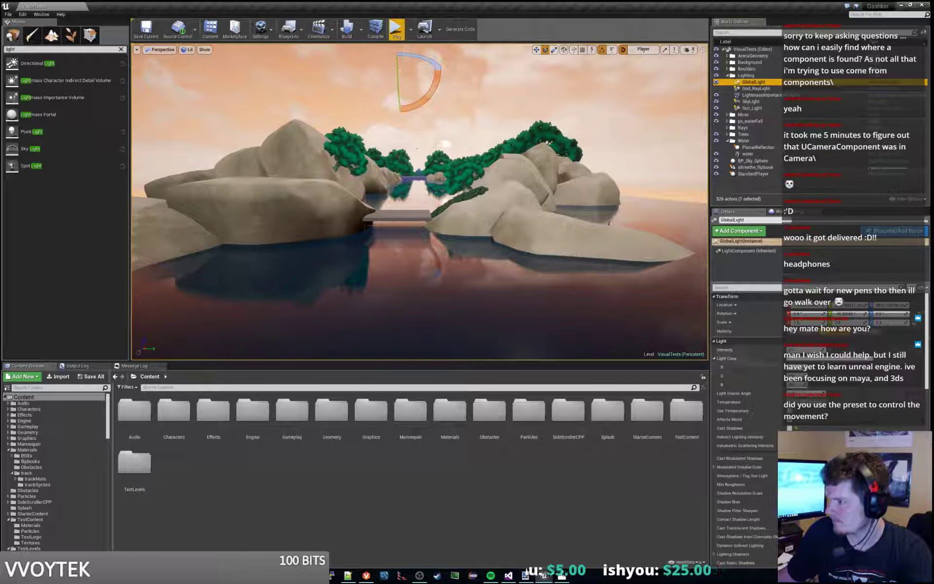
pyautogui.press('Return')
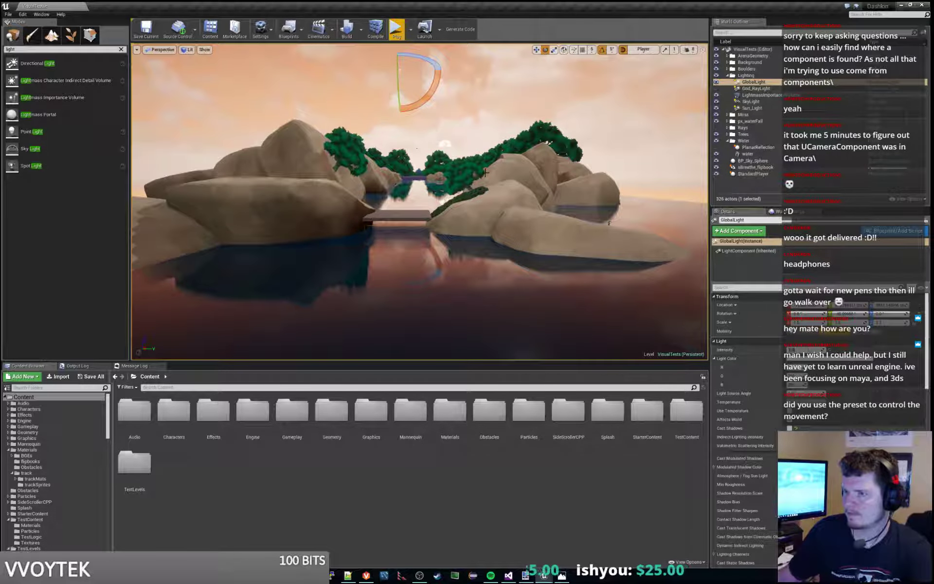
pyautogui.hotkey('ctrl', 's')
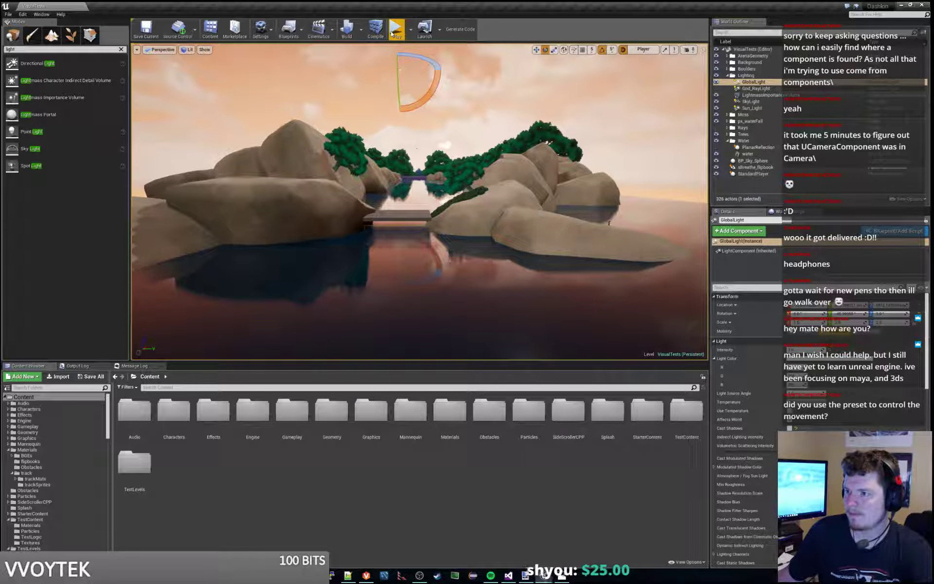
pyautogui.click(395, 29)
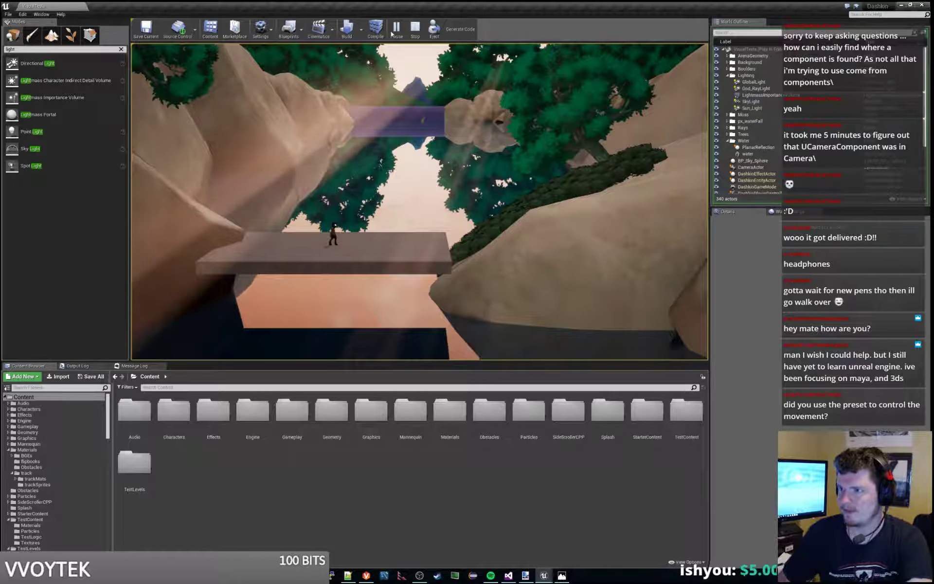
pyautogui.press('Escape')
# Step: Delete GlobalLight from the Lighting folder and play-test the level without it
pyautogui.click(759, 89)
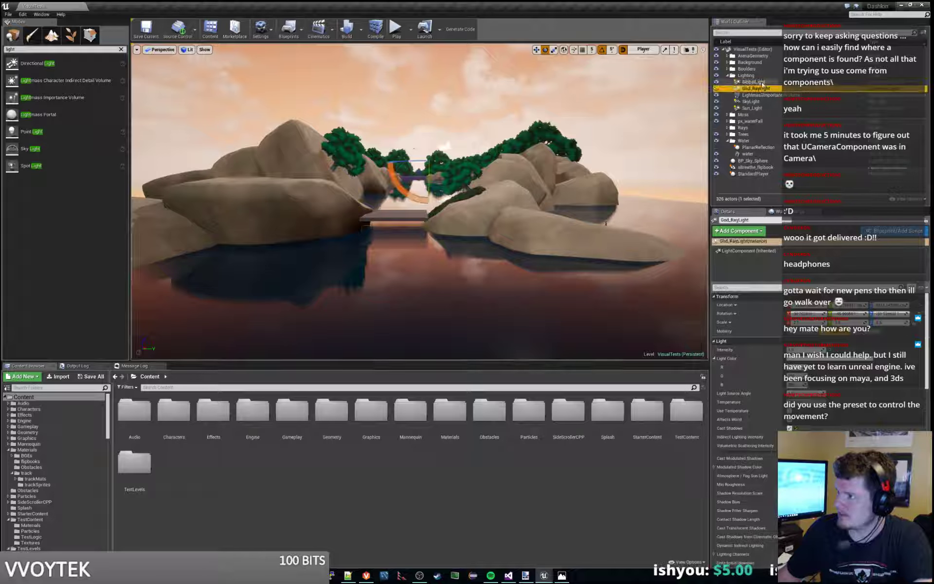
pyautogui.click(762, 82)
pyautogui.press('Delete')
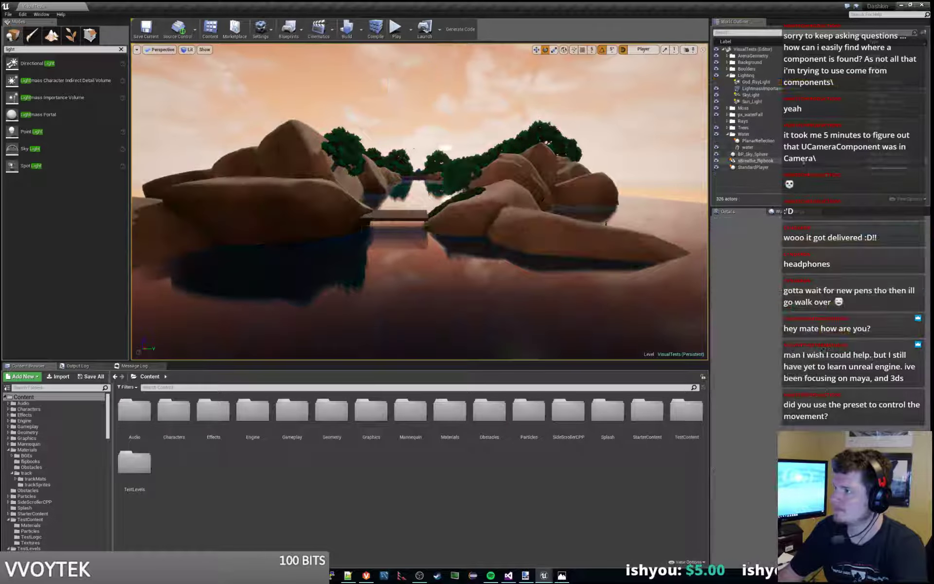
pyautogui.click(396, 29)
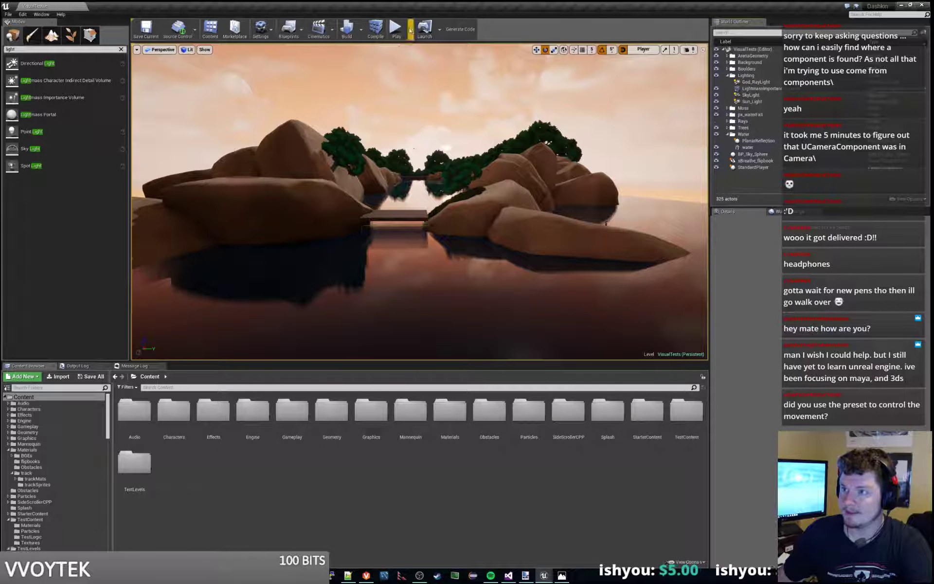
pyautogui.click(396, 28)
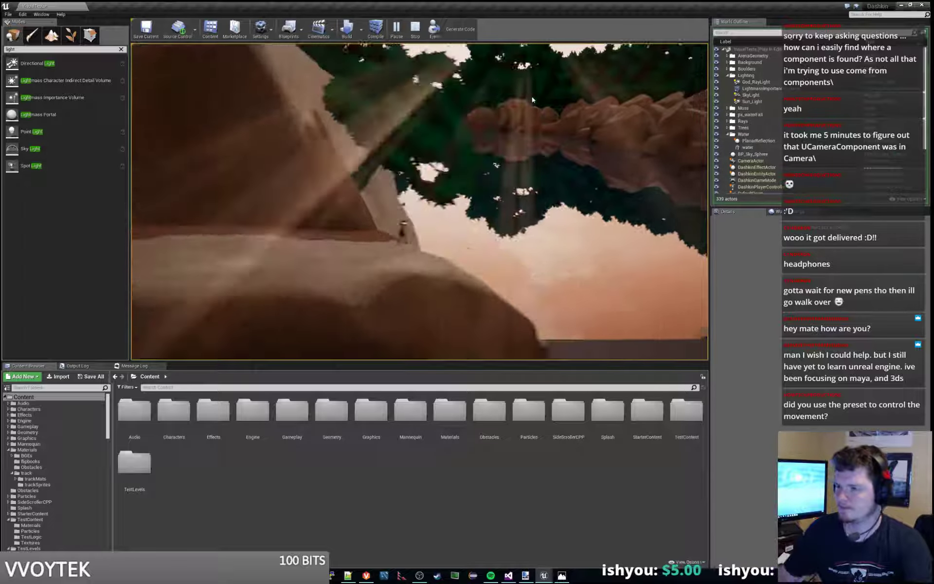
pyautogui.press('Escape')
# Step: Rotate the large boulder beside the near bridge and move it toward the bridge
pyautogui.moveTo(436, 221); pyautogui.dragTo(345, 221, button='right')
pyautogui.click(344, 222)
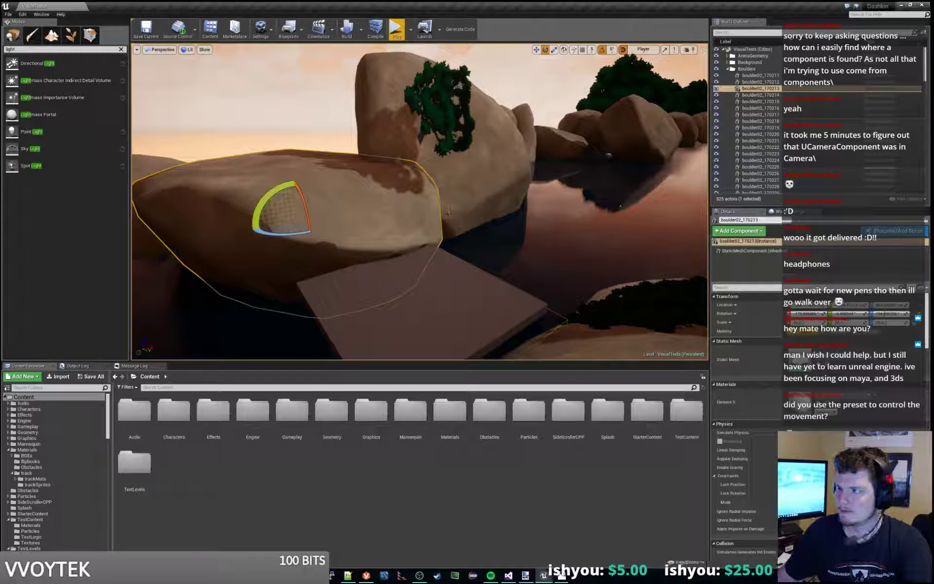
pyautogui.moveTo(302, 235); pyautogui.dragTo(341, 222)
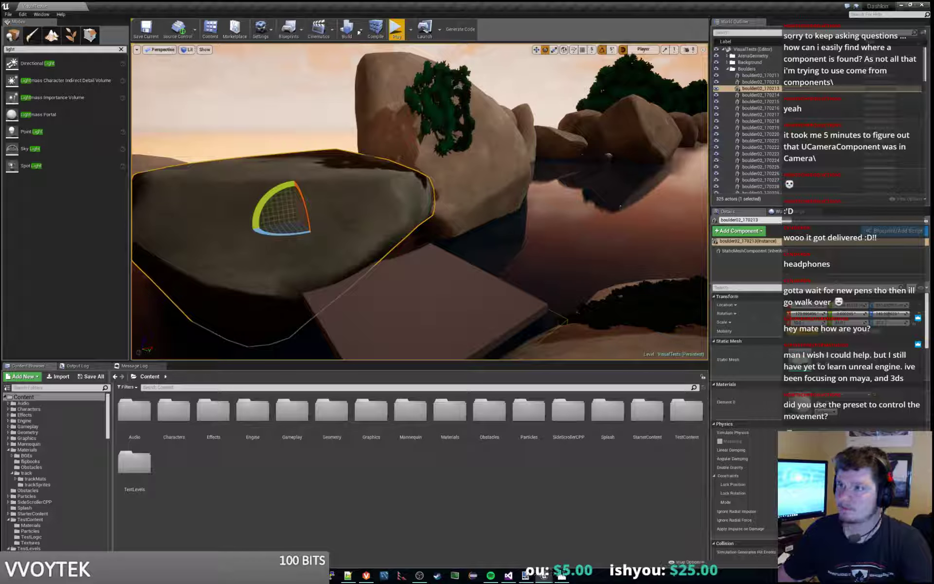
pyautogui.click(536, 49)
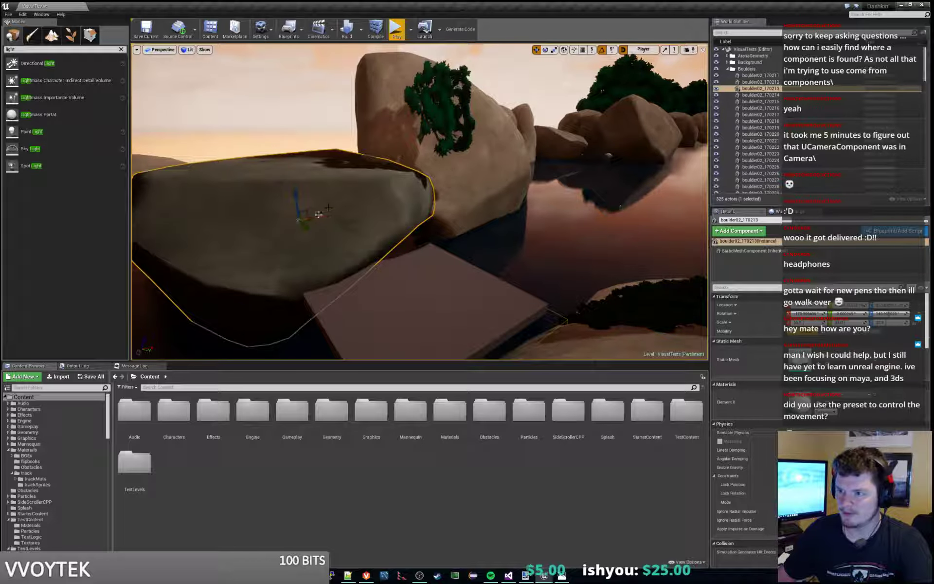
pyautogui.moveTo(319, 214); pyautogui.dragTo(342, 213)
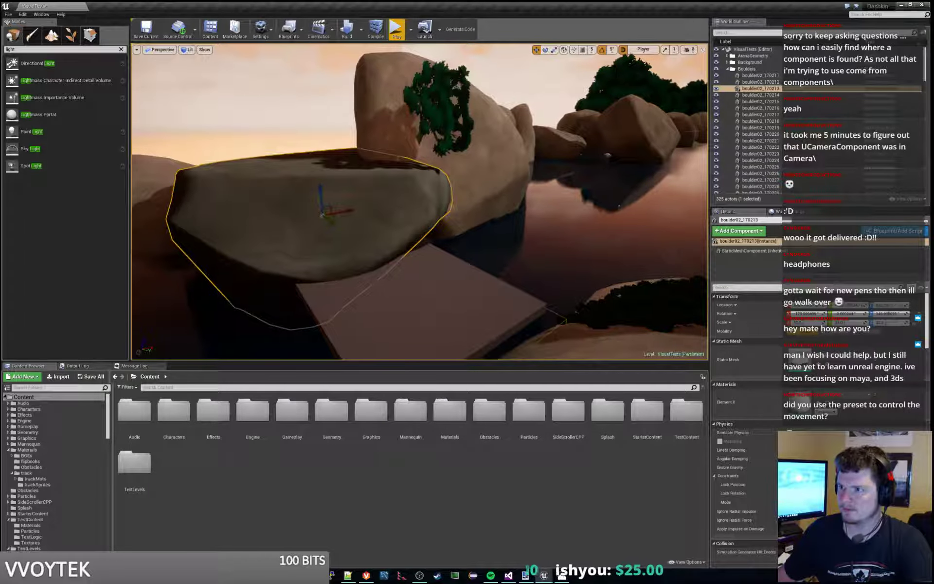
# Step: Play-test how the repositioned boulder meets the bridge by moving the character toward it
pyautogui.click(397, 30)
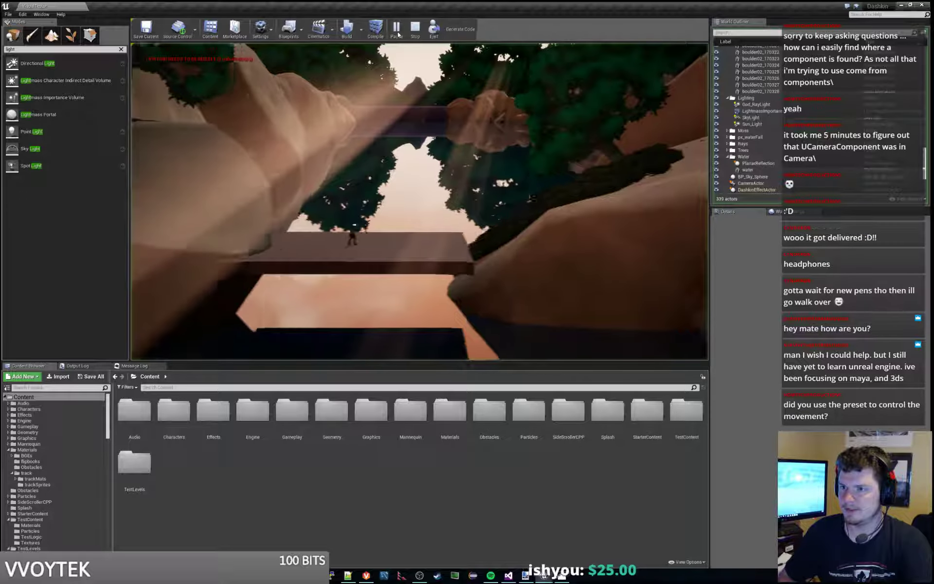
pyautogui.press('a')
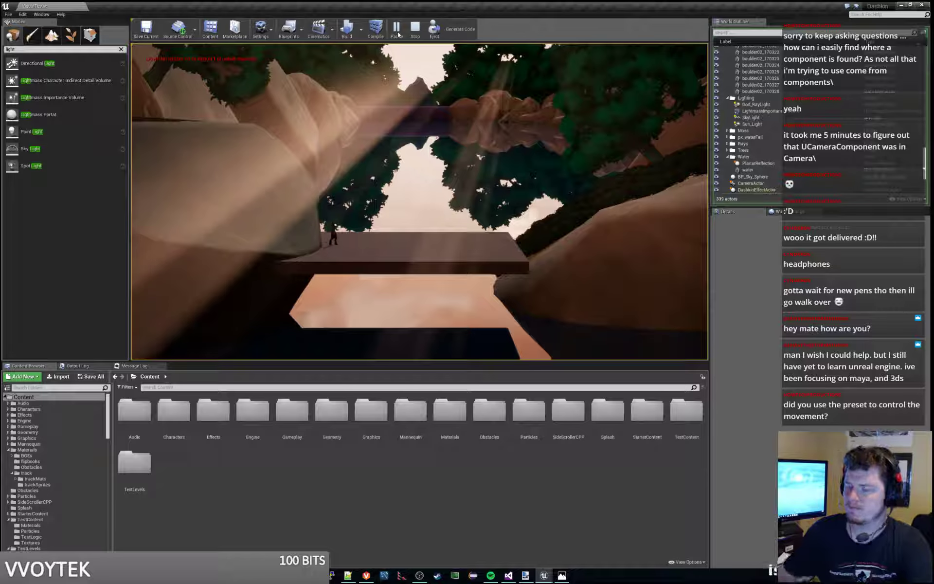
pyautogui.press('Escape')
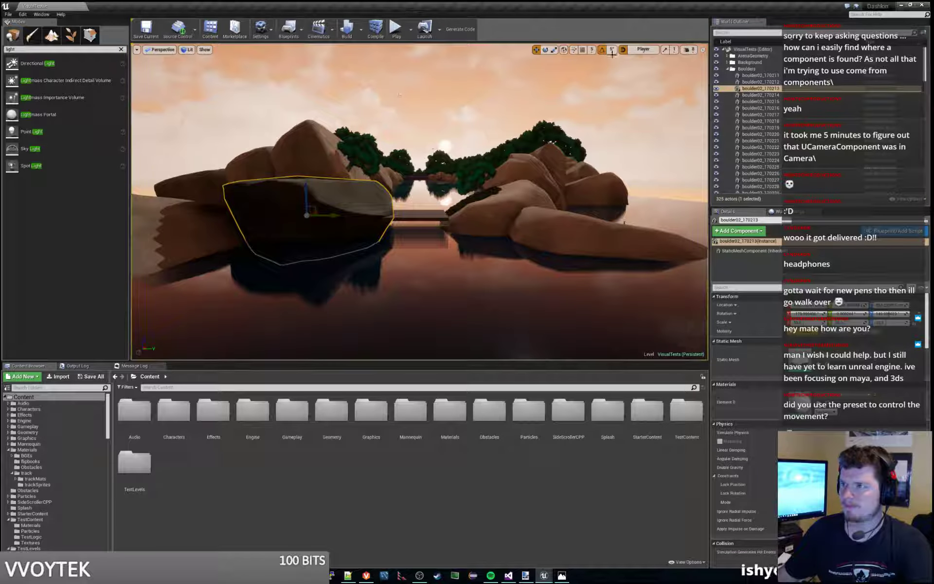
# Step: Tilt the boulder beside the bridge further, lower it slightly and play-test walking onto it
pyautogui.click(545, 51)
pyautogui.moveTo(343, 193); pyautogui.dragTo(286, 215)
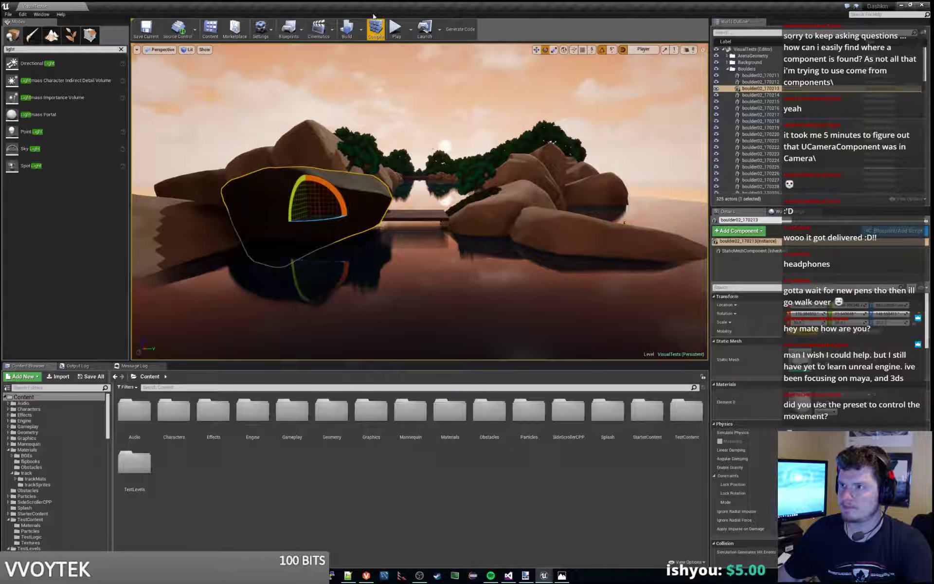
pyautogui.click(536, 50)
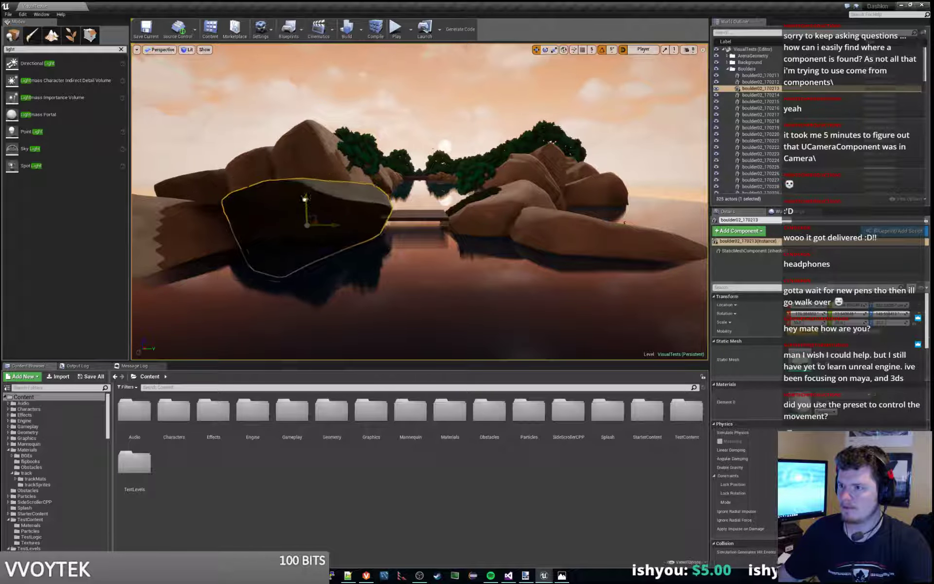
pyautogui.moveTo(305, 197); pyautogui.dragTo(303, 202)
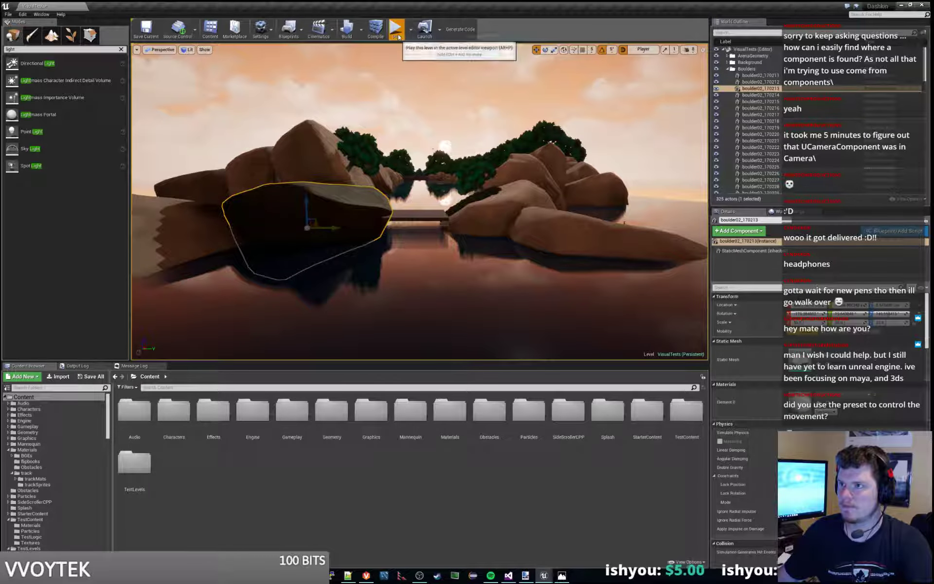
pyautogui.click(406, 31)
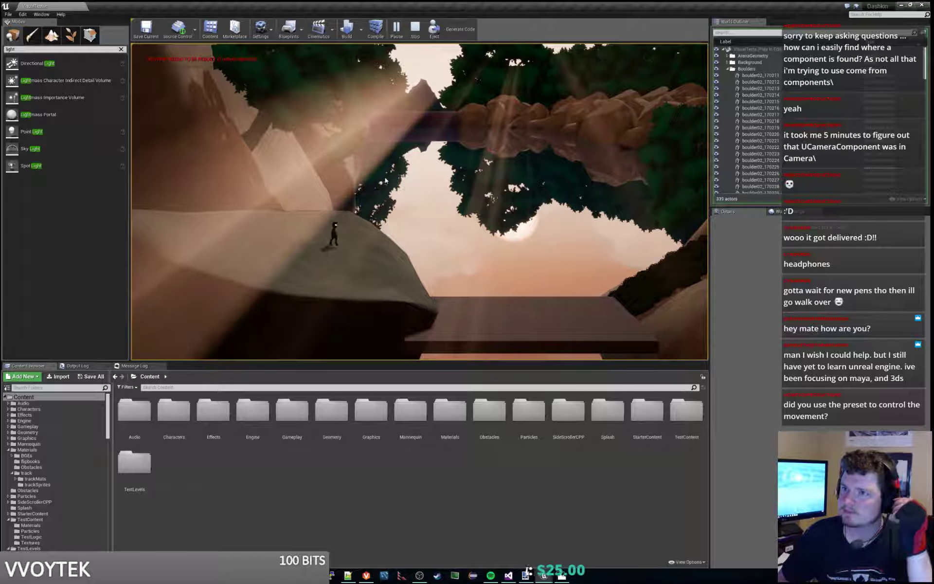
pyautogui.press('Escape')
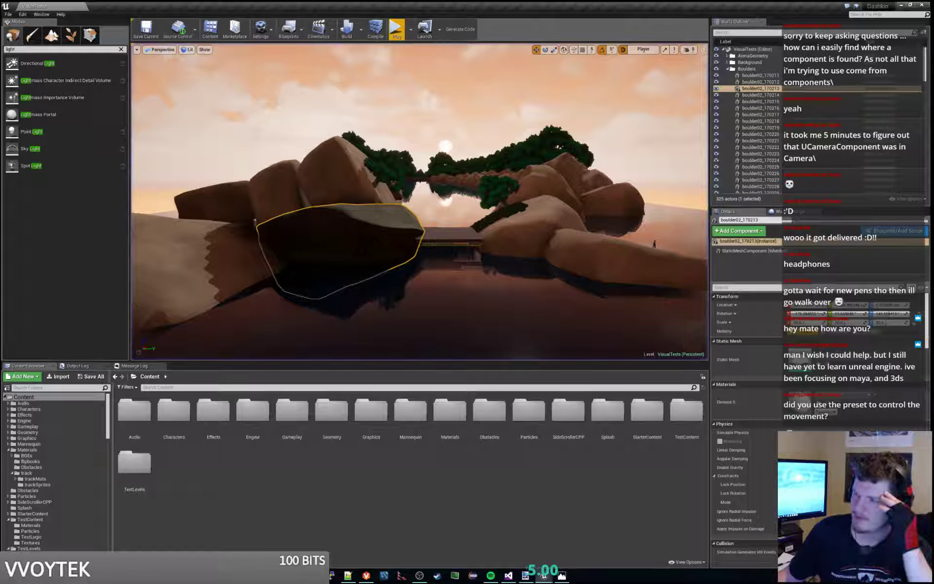
# Step: Collapse the Boulders folder and reduce SkyLight's intensity
pyautogui.click(731, 70)
pyautogui.click(727, 69)
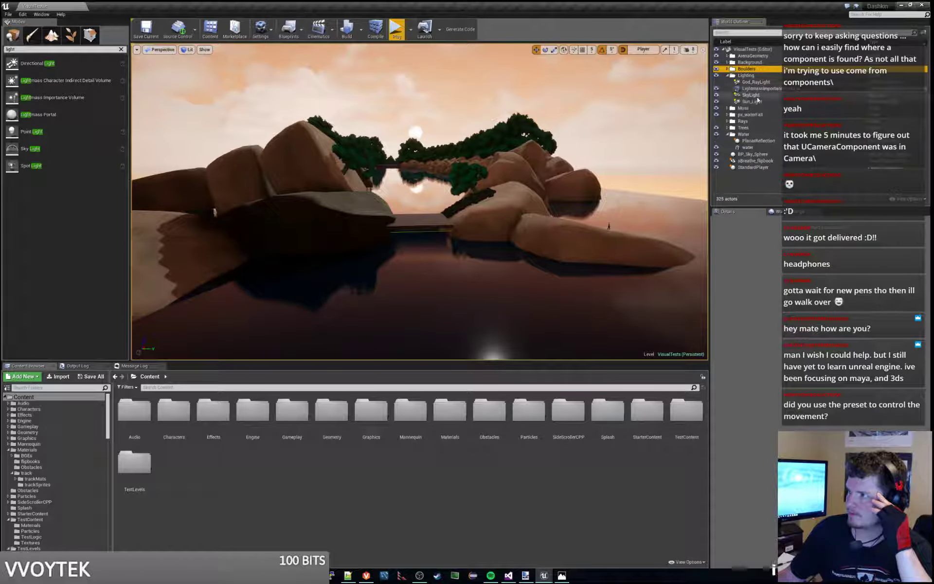
pyautogui.click(752, 95)
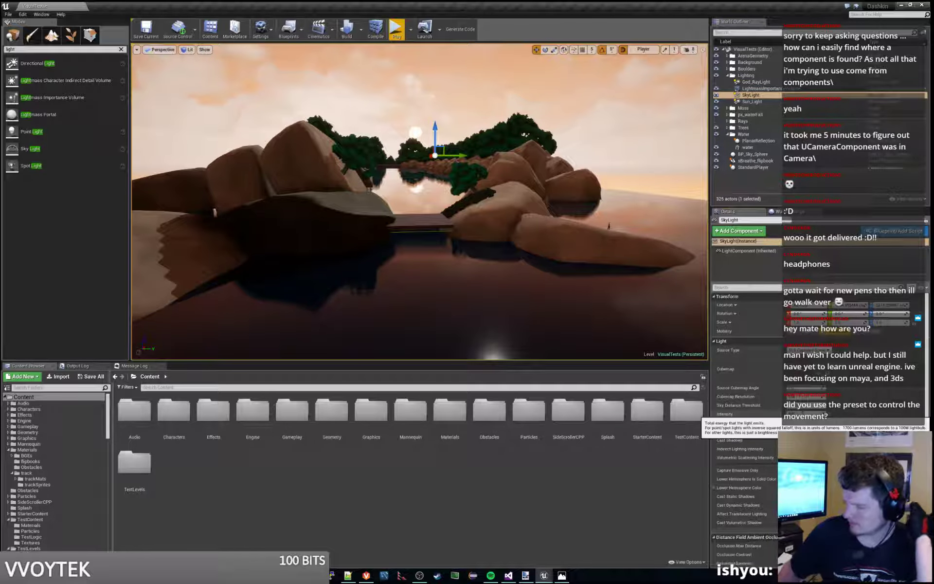
pyautogui.moveTo(802, 413); pyautogui.dragTo(791, 414)
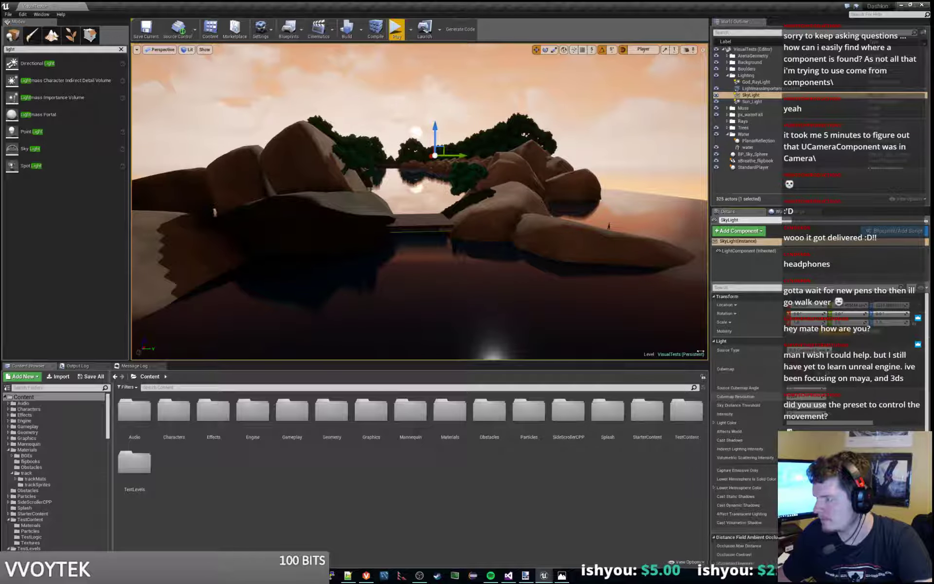
# Step: Play-test the level with SkyLight's Affects World option turned off, and turn the option back on
pyautogui.moveTo(419, 201); pyautogui.dragTo(665, 217, button='right')
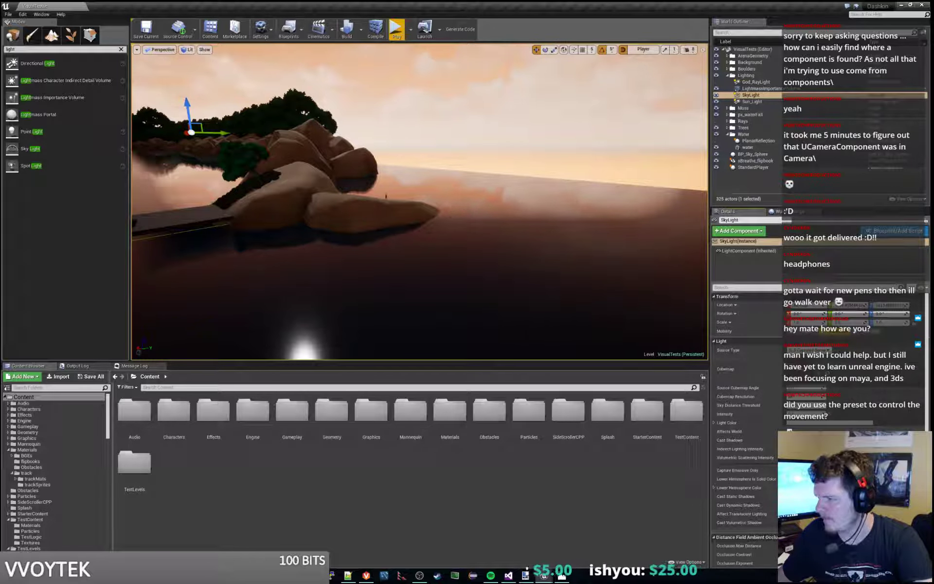
pyautogui.moveTo(665, 216); pyautogui.dragTo(618, 212, button='right')
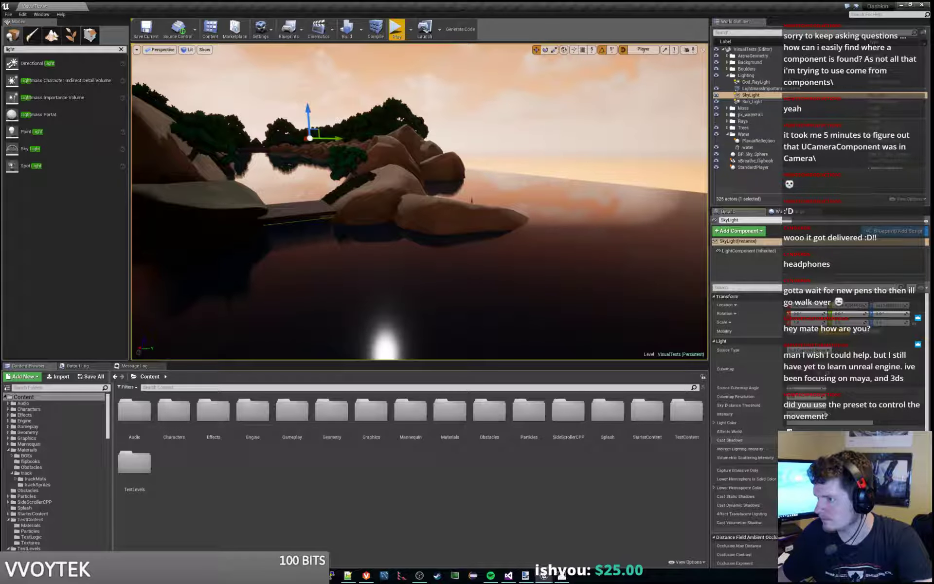
pyautogui.click(789, 431)
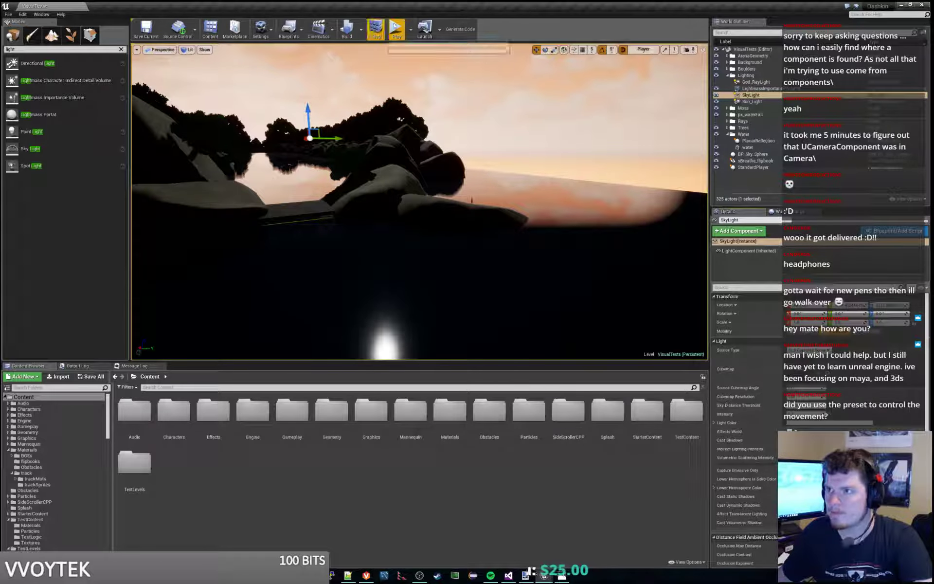
pyautogui.click(396, 29)
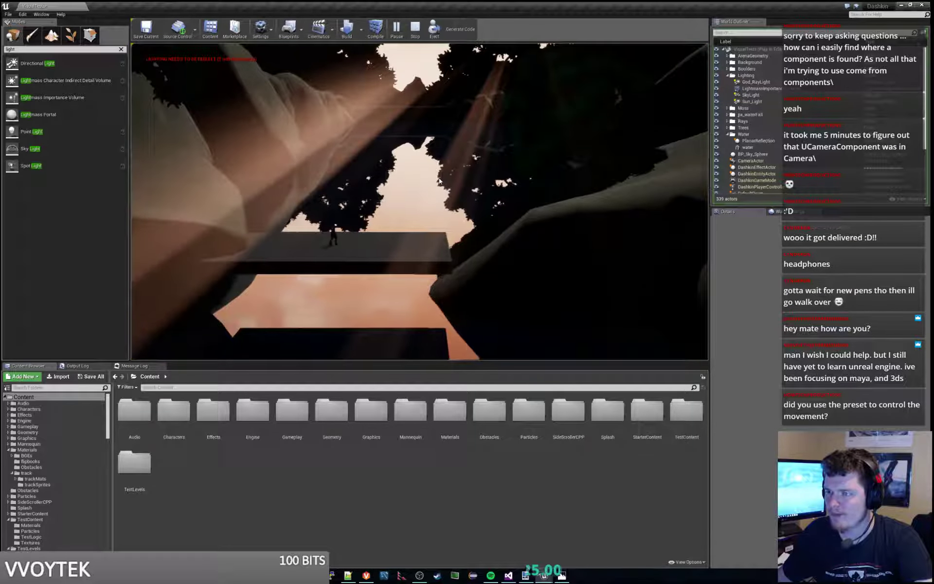
pyautogui.press('a')
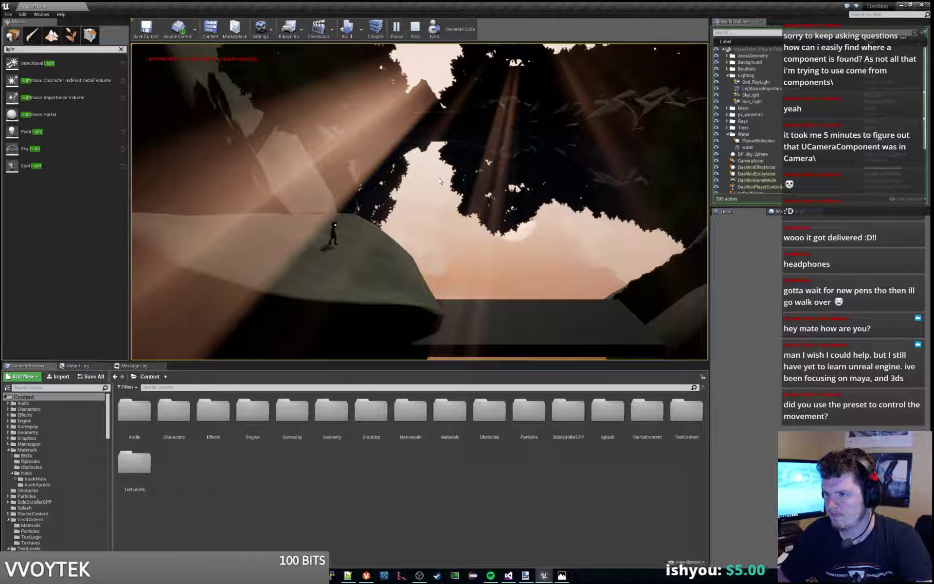
pyautogui.press('Escape')
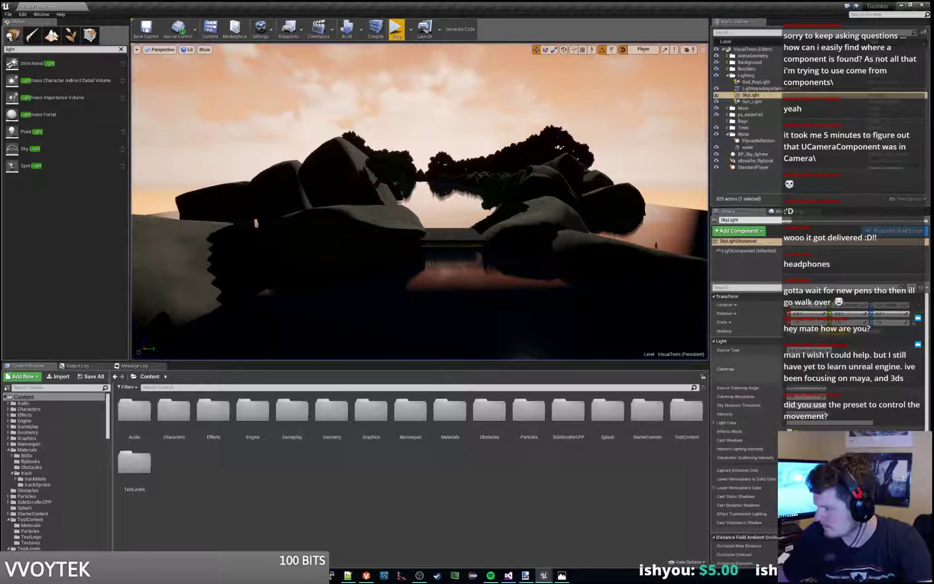
pyautogui.click(789, 431)
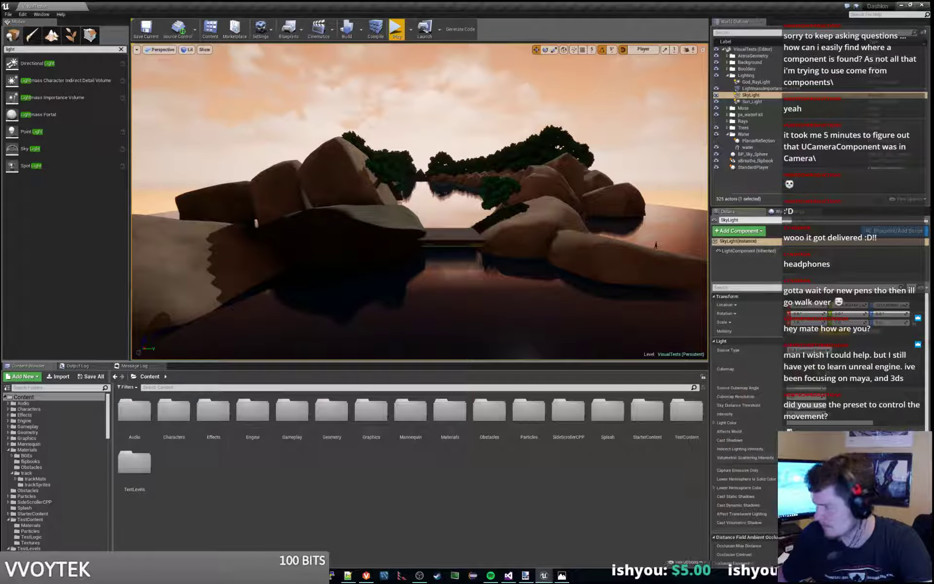
pyautogui.scroll(-2, 777, 410)
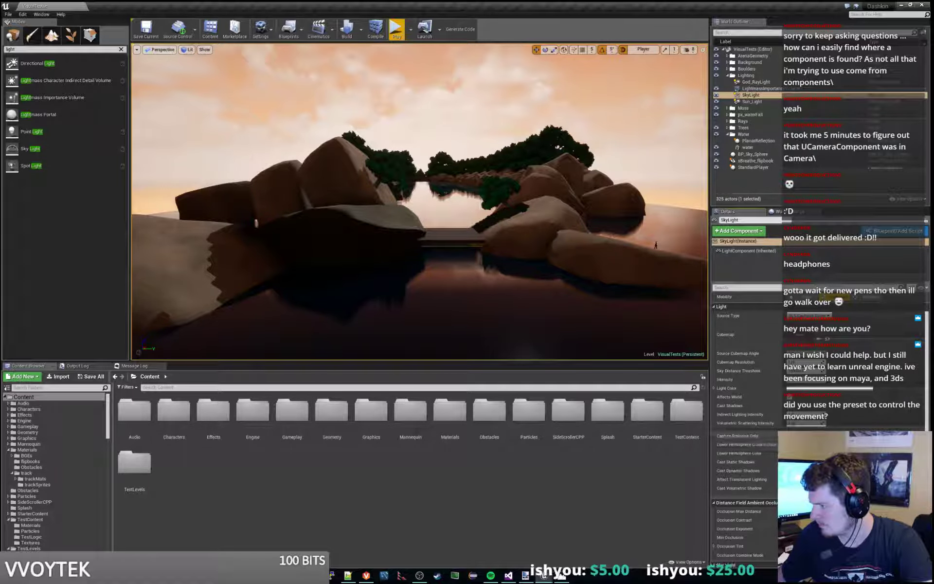
# Step: Select BP_Sky_Sphere and save the VisualTests level
pyautogui.scroll(-3, 744, 437)
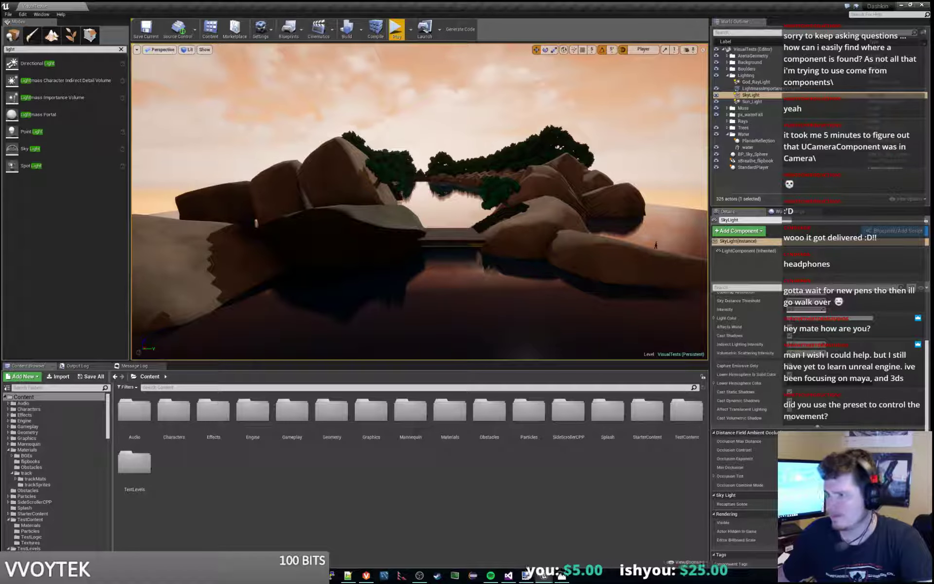
pyautogui.click(543, 101)
pyautogui.hotkey('ctrl', 's')
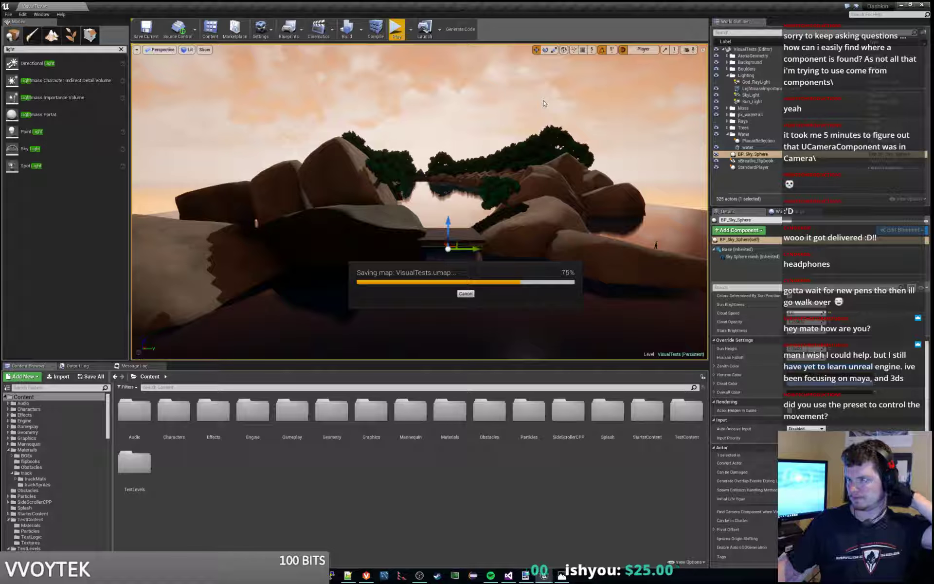
pyautogui.click(750, 154)
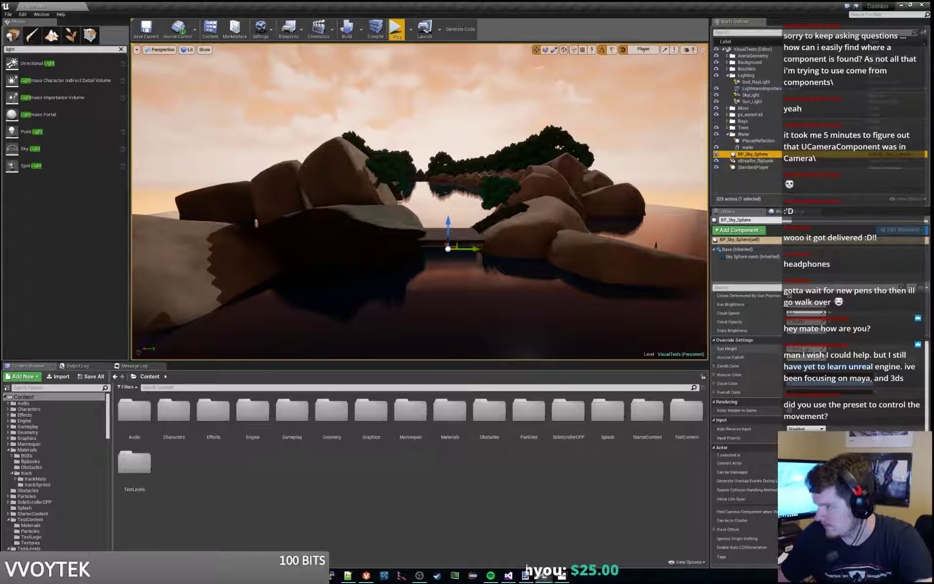
# Step: Play-test the level at night by lowering BP_Sky_Sphere's Sun Height and moving the character near the bridge
pyautogui.moveTo(806, 348); pyautogui.dragTo(788, 348)
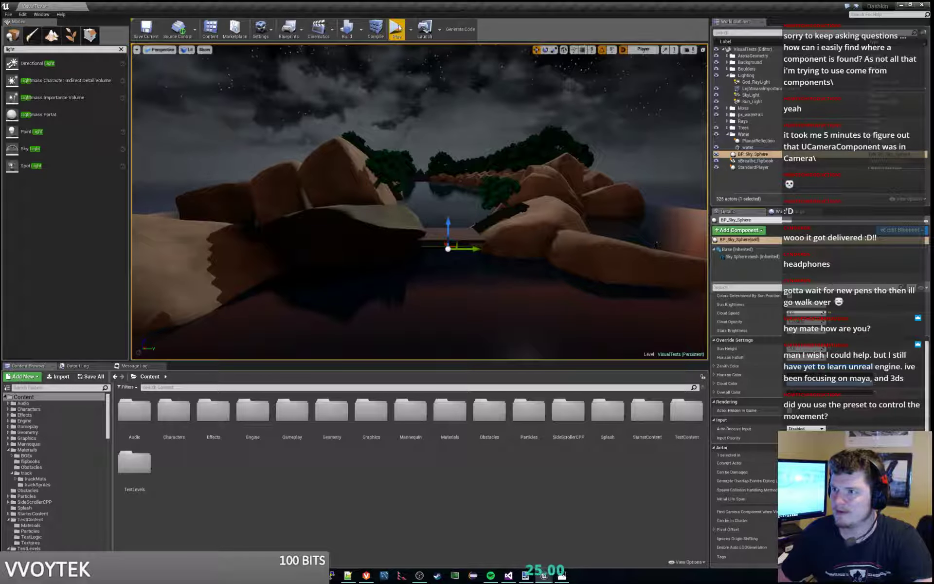
pyautogui.click(397, 29)
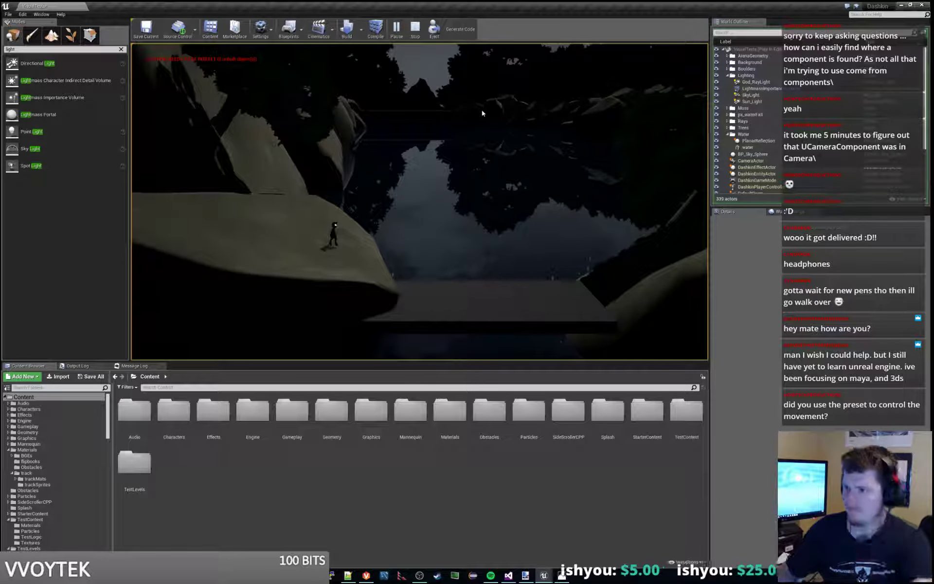
pyautogui.press('d')
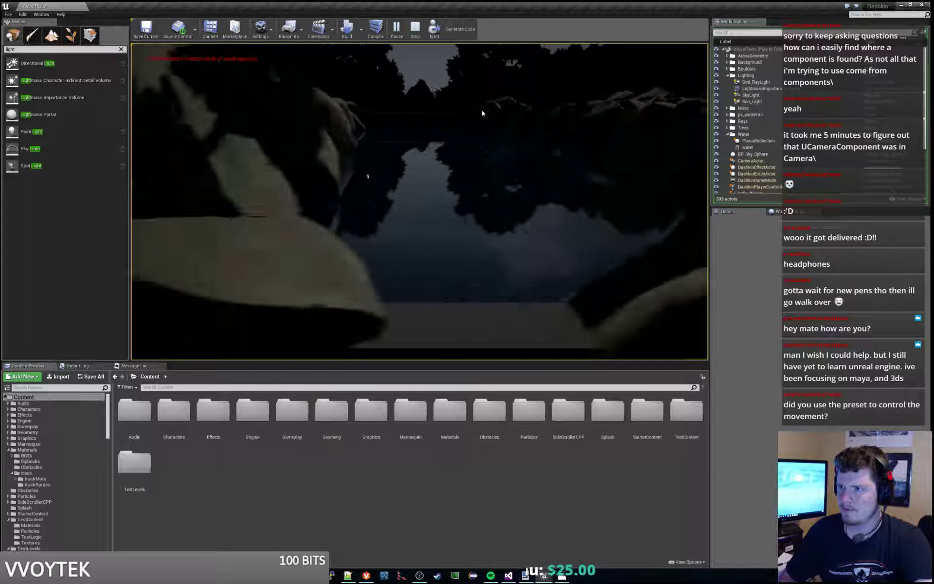
pyautogui.press('Escape')
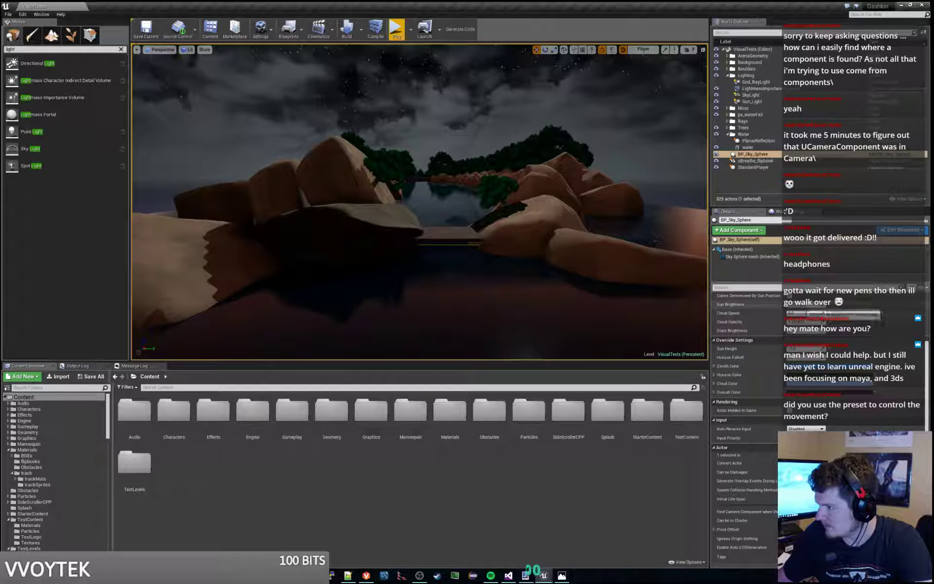
# Step: Raise BP_Sky_Sphere's Sun Height to a daytime sky, play-test it, and switch Colors Determined by Sun Position off and on
pyautogui.moveTo(805, 348); pyautogui.dragTo(835, 348)
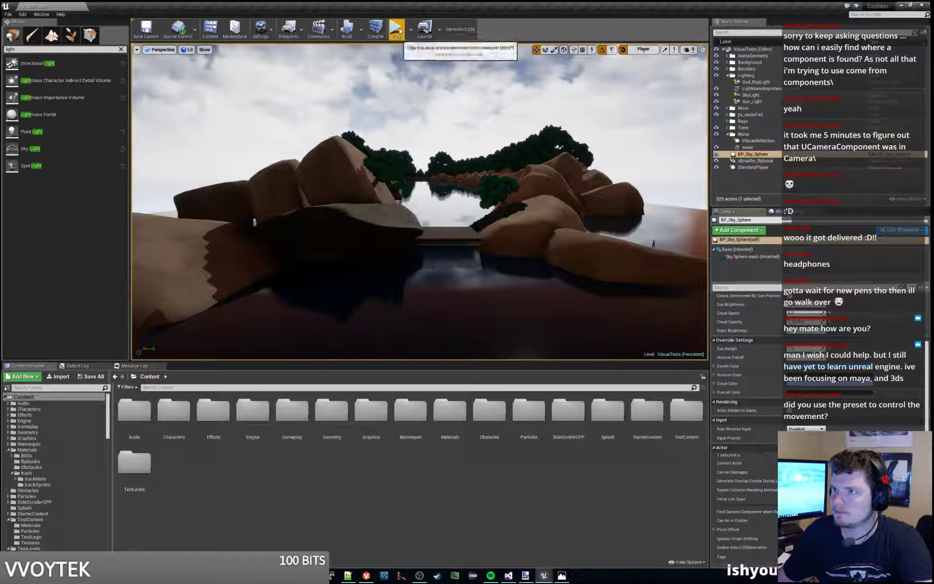
pyautogui.click(397, 29)
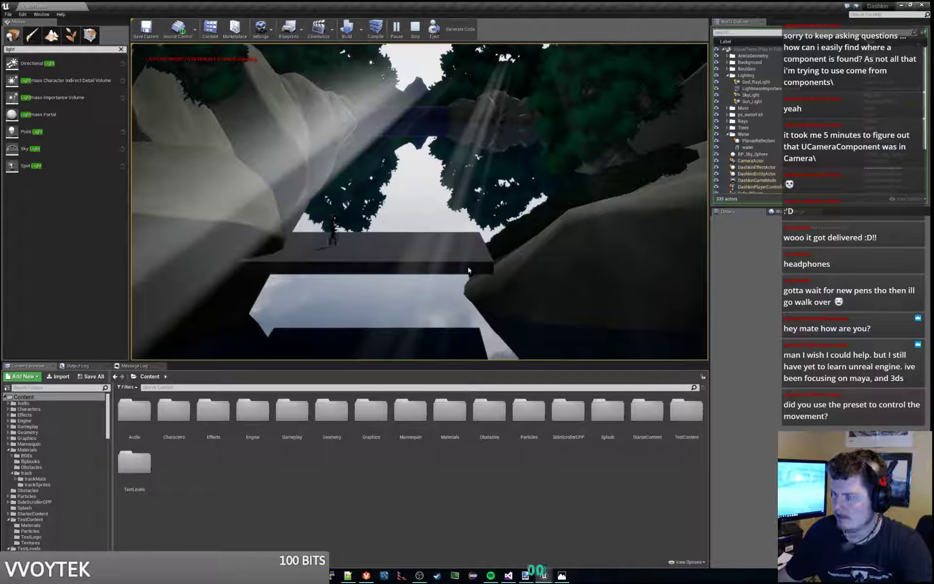
pyautogui.press('Escape')
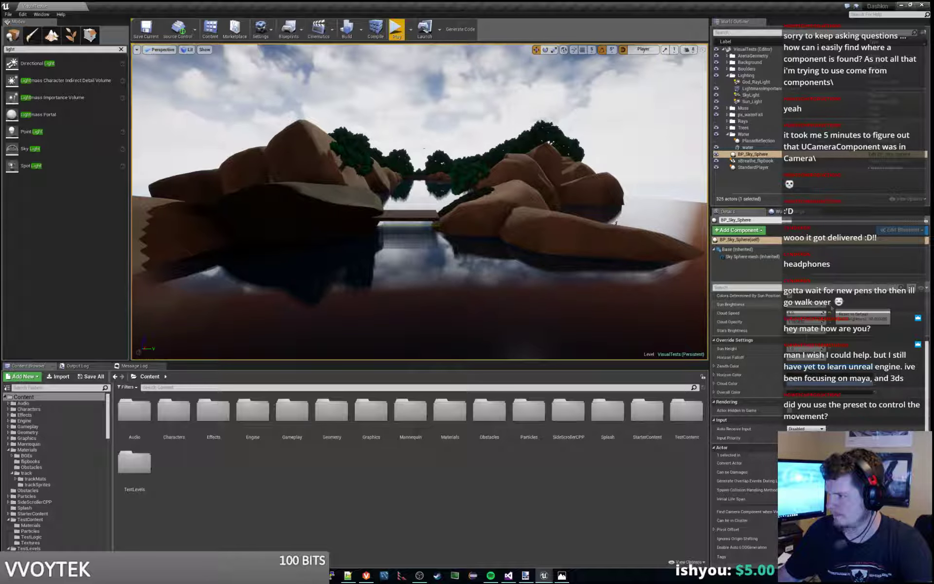
pyautogui.click(789, 295)
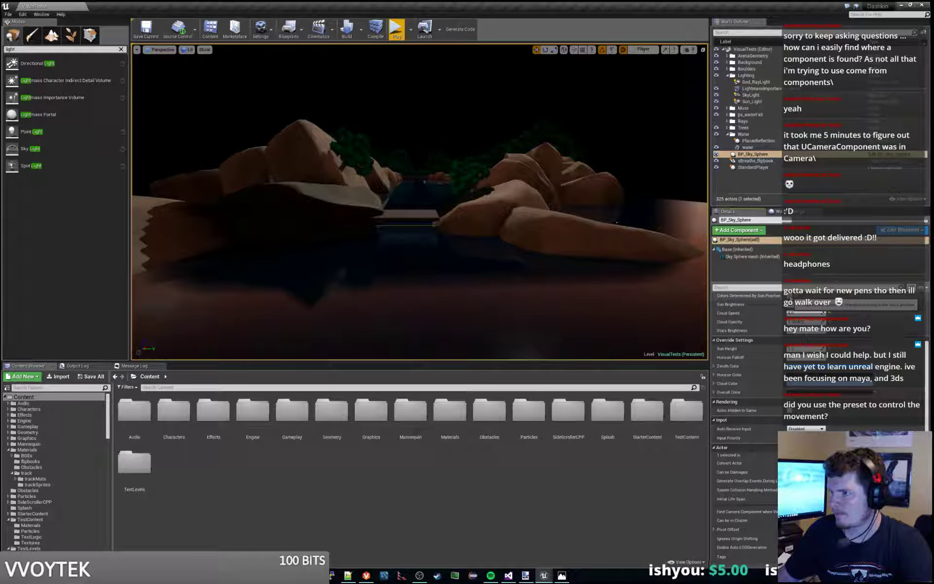
pyautogui.click(789, 296)
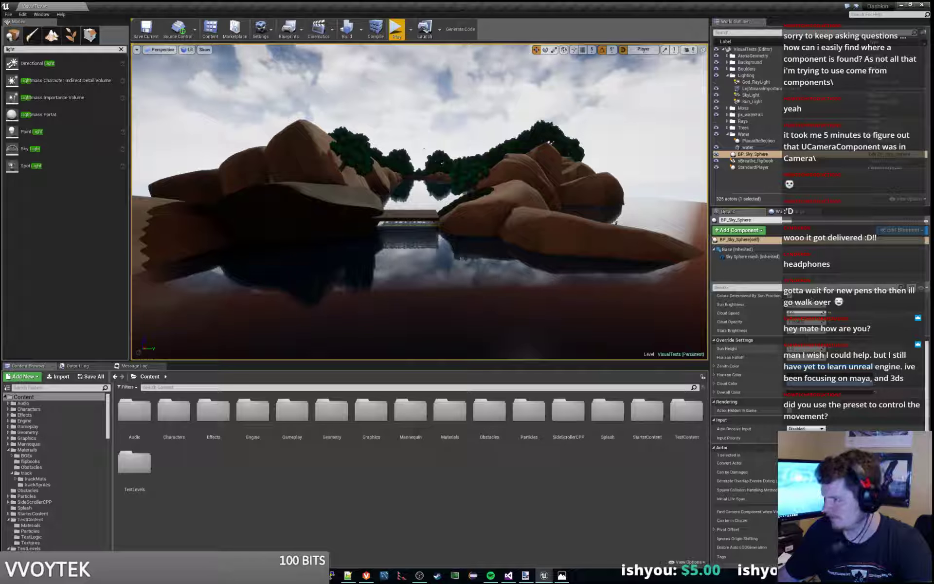
# Step: Lower BP_Sky_Sphere's Sun Height slightly to get an orange sunset sky and play-test the level
pyautogui.moveTo(821, 348)
pyautogui.mouseDown()
pyautogui.moveTo(804, 349)
pyautogui.moveTo(818, 348)
pyautogui.mouseUp()
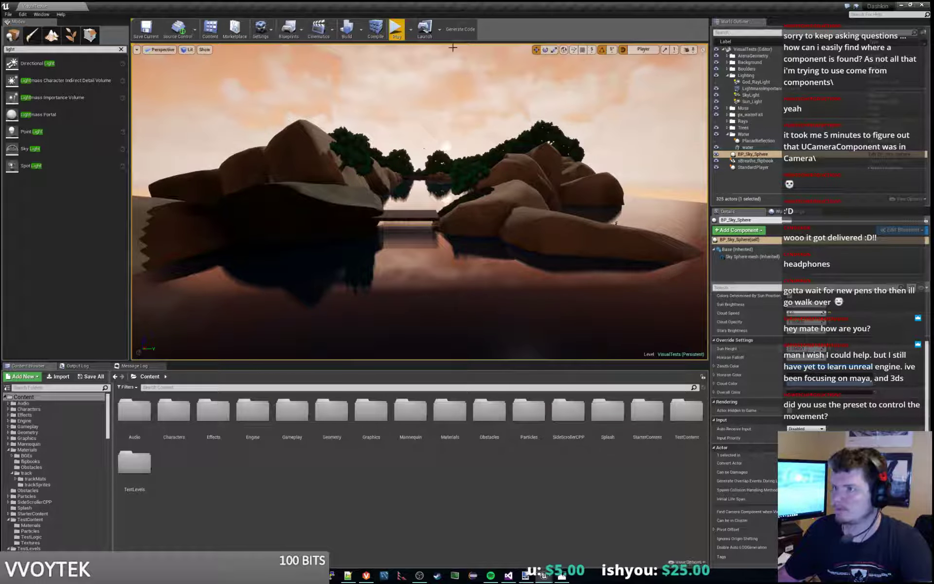
pyautogui.click(396, 29)
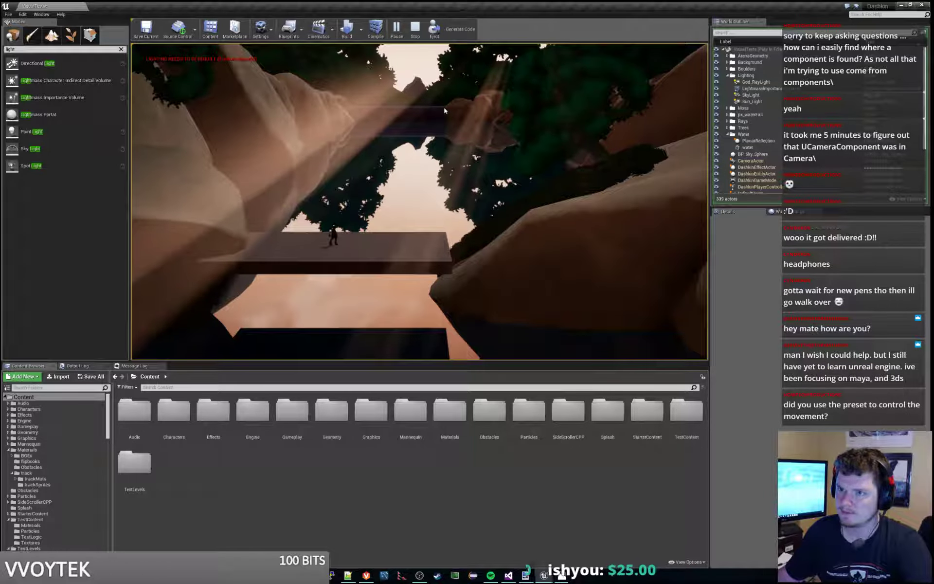
pyautogui.press('Escape')
# Step: Build the VisualTests level with its lighting and play-test the built result
pyautogui.click(347, 30)
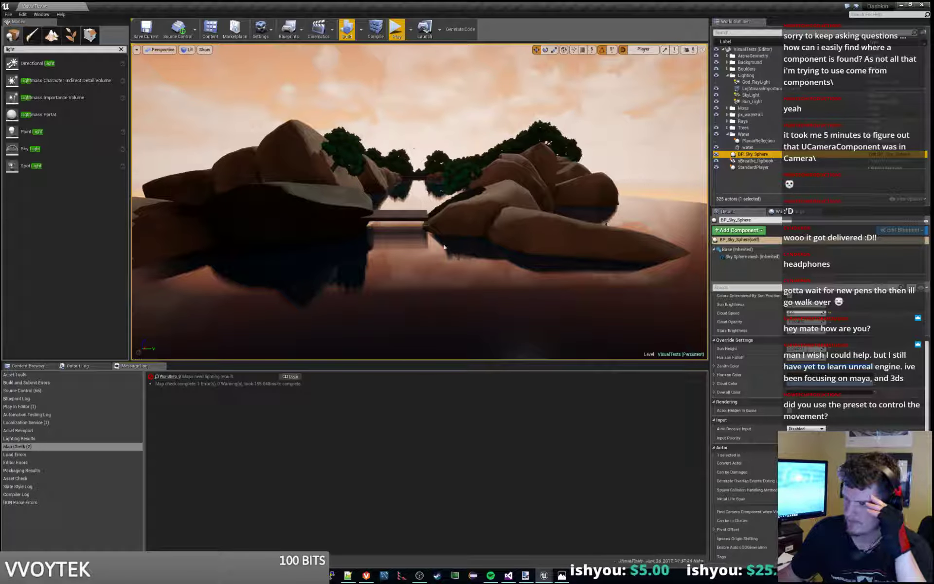
pyautogui.click(397, 32)
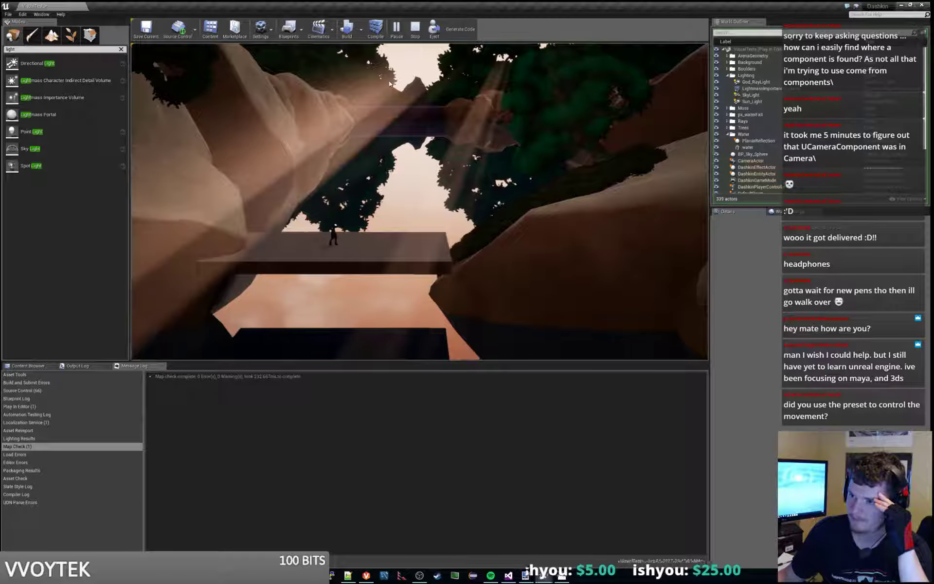
pyautogui.click(415, 30)
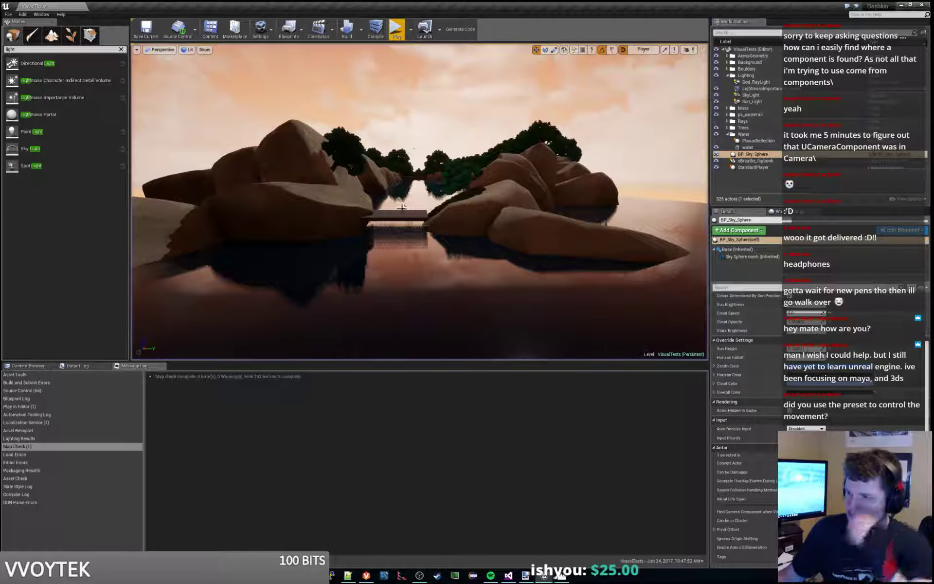
# Step: View the whole level from farther back and run a Map Check on it
pyautogui.moveTo(402, 208); pyautogui.dragTo(474, 304, button='right')
pyautogui.press('s')
pyautogui.moveTo(432, 277); pyautogui.dragTo(428, 245, button='right')
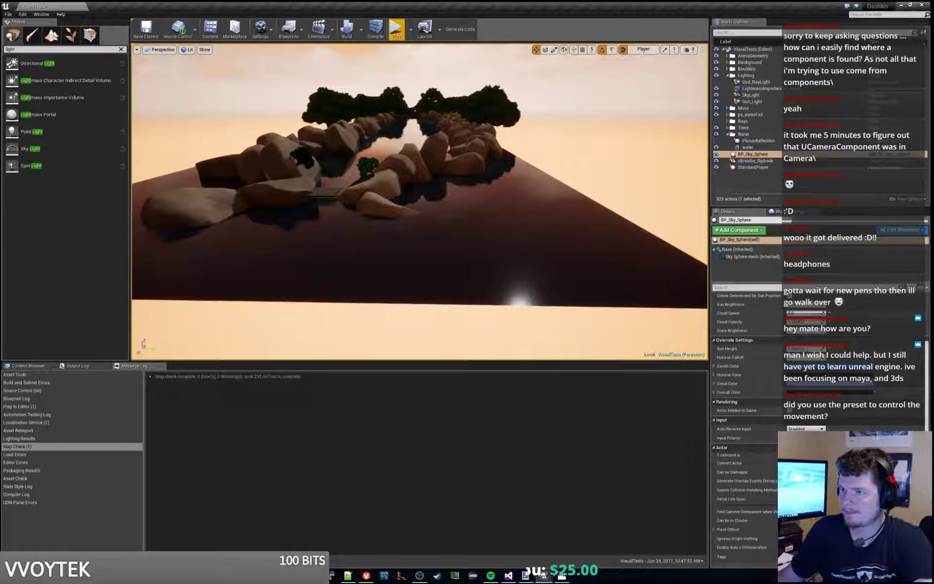
pyautogui.click(361, 30)
pyautogui.moveTo(394, 60)
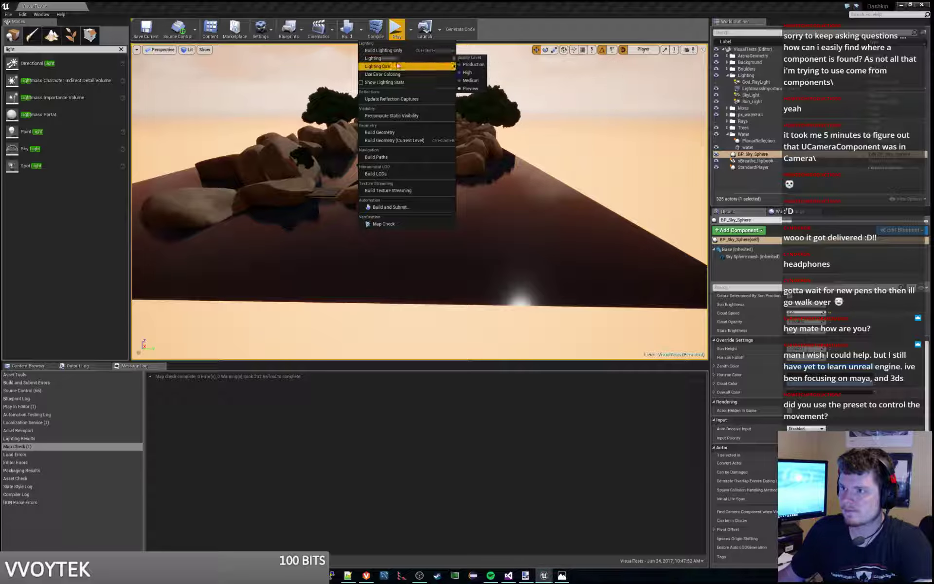
pyautogui.moveTo(490, 73)
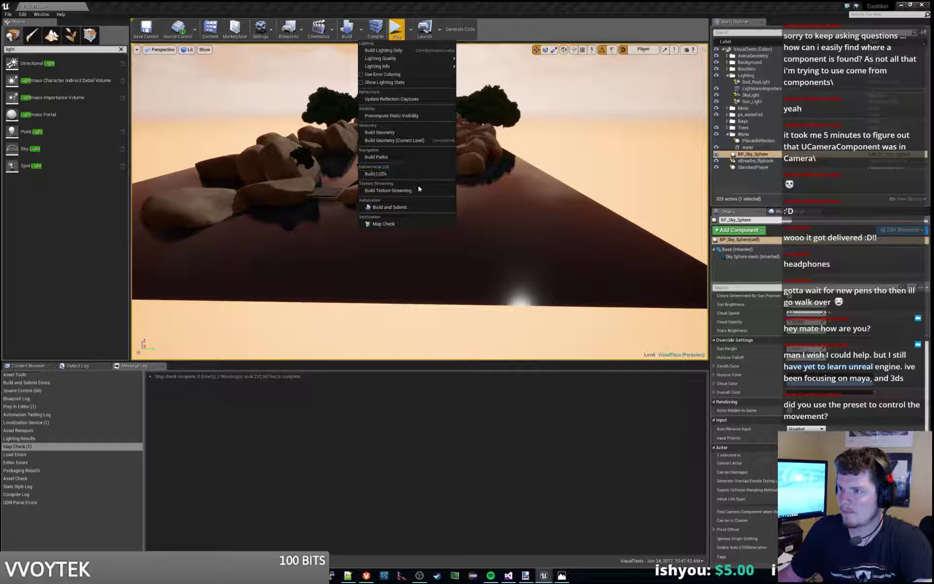
pyautogui.click(413, 224)
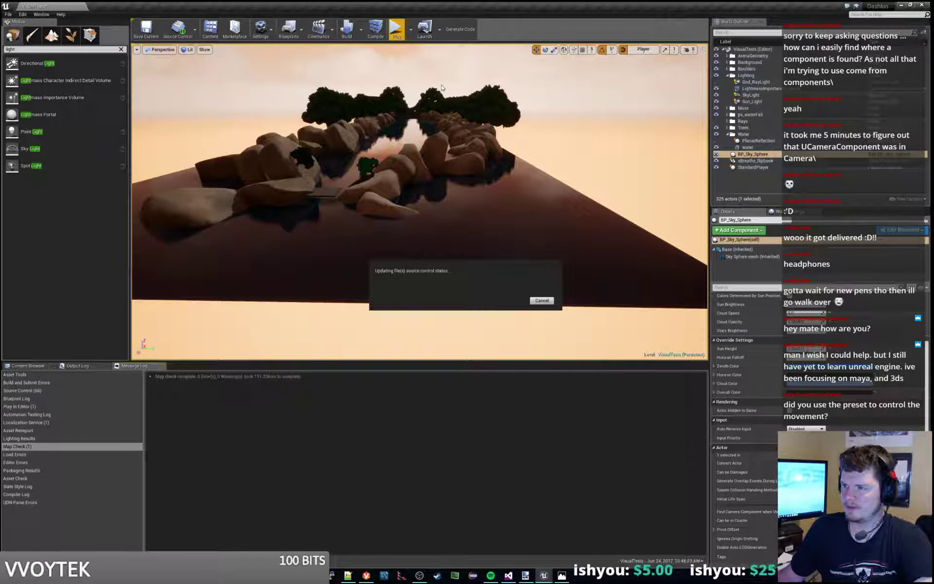
# Step: Open the TestLevels/Prototype/Visuals folder and capture the zoomed-out viewport as the VisualTests level's thumbnail
pyautogui.click(22, 367)
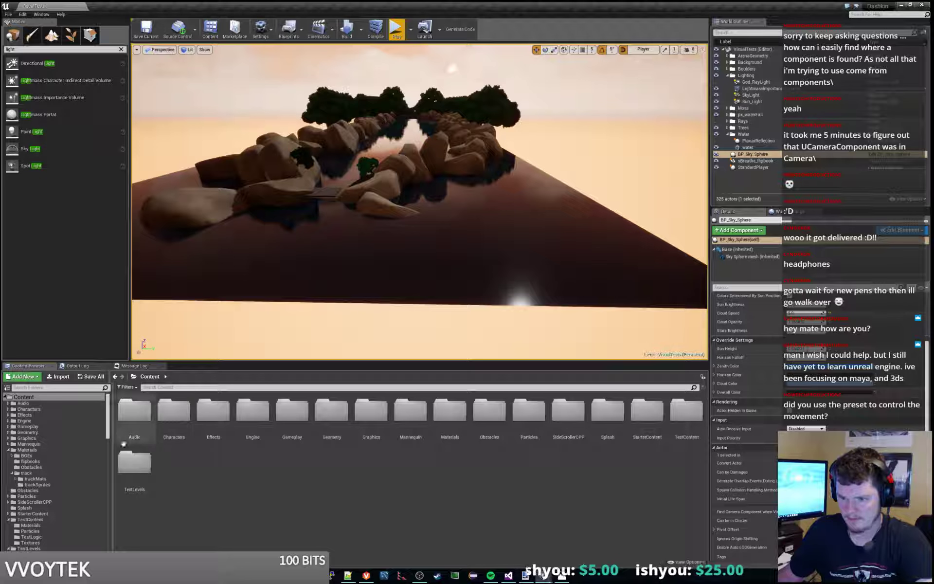
pyautogui.scroll(-3, 58, 452)
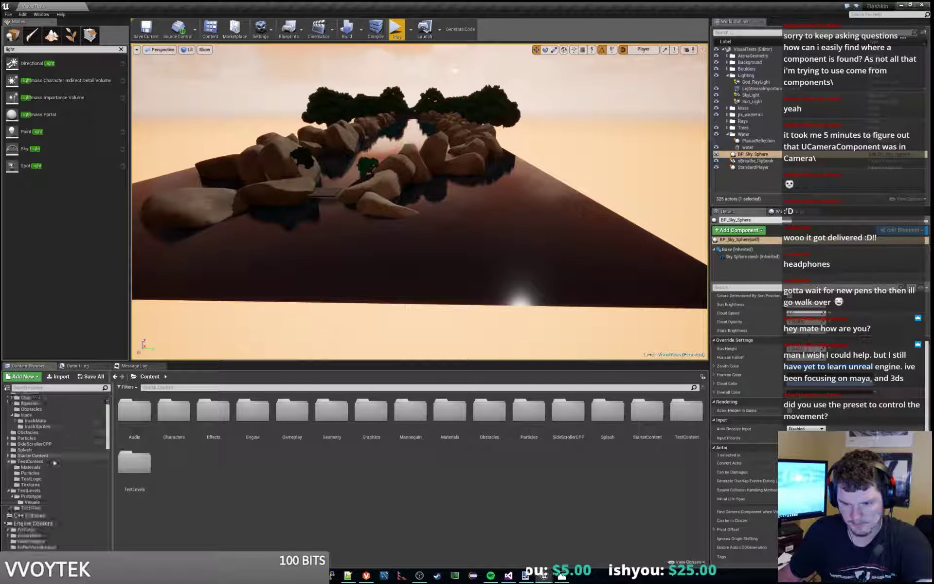
pyautogui.click(32, 497)
pyautogui.click(34, 502)
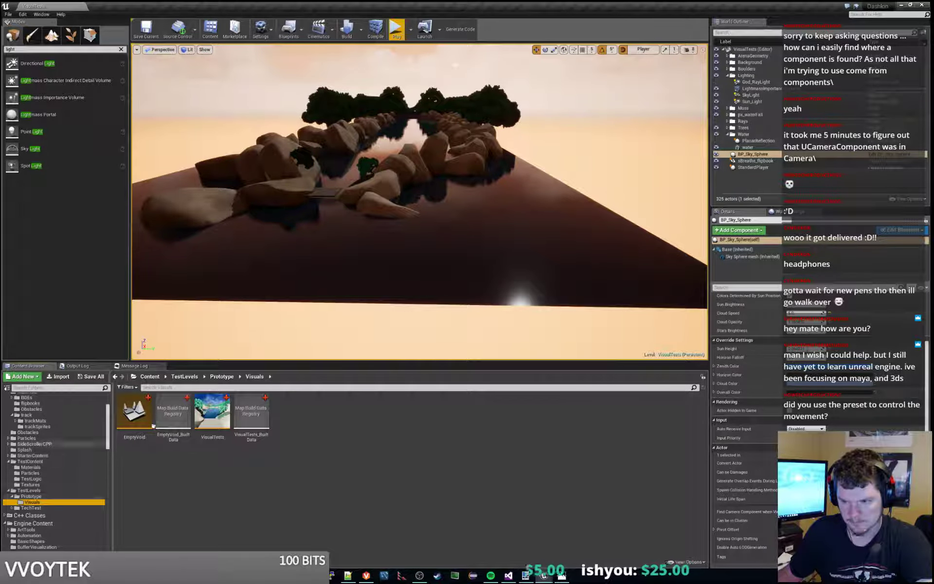
pyautogui.rightClick(209, 410)
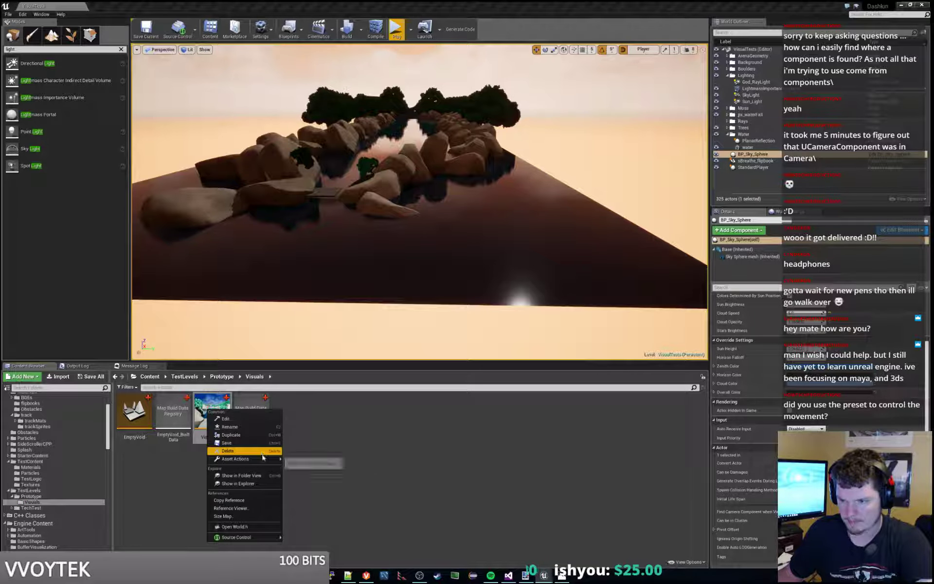
pyautogui.moveTo(262, 459)
pyautogui.click(316, 465)
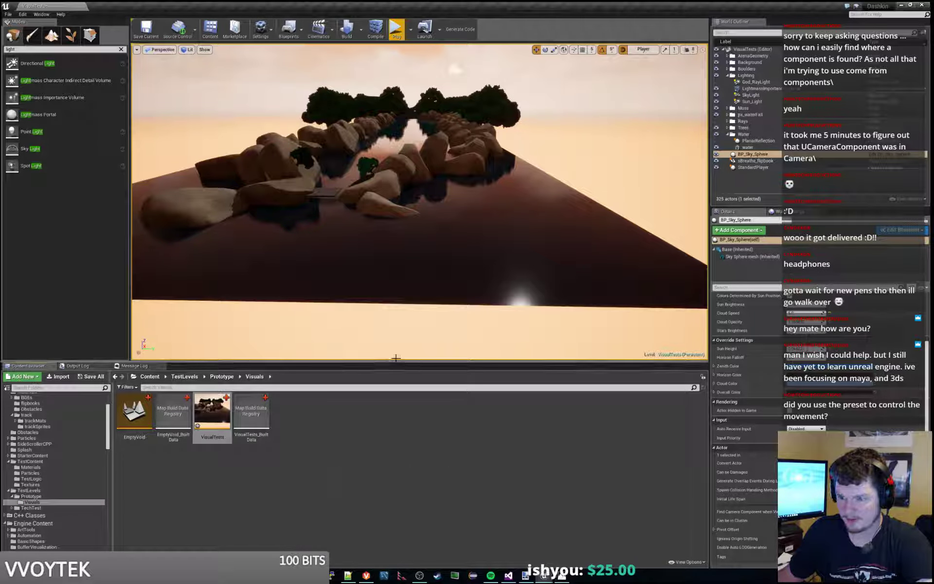
# Step: Bring the camera in close to the bridge, start playing the level and capture the game view as the VisualTests thumbnail
pyautogui.press('w')
pyautogui.moveTo(420, 201); pyautogui.dragTo(421, 163, button='right')
pyautogui.press('w')
pyautogui.press('d')
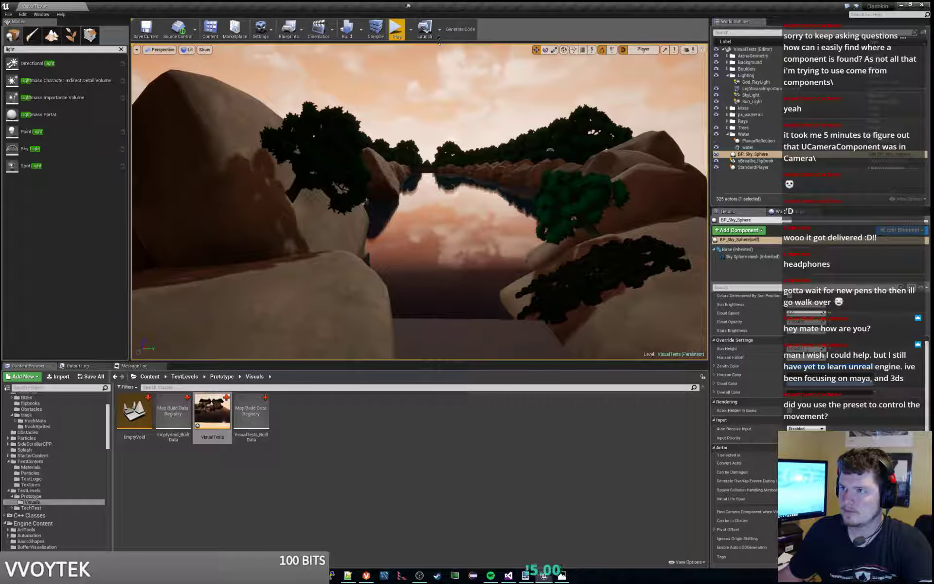
pyautogui.click(396, 30)
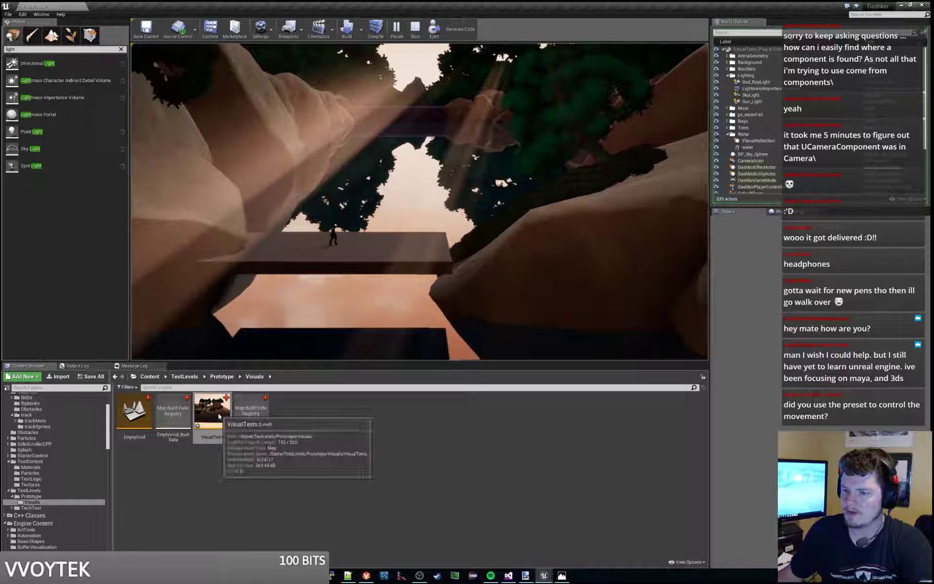
pyautogui.rightClick(218, 416)
pyautogui.moveTo(276, 459)
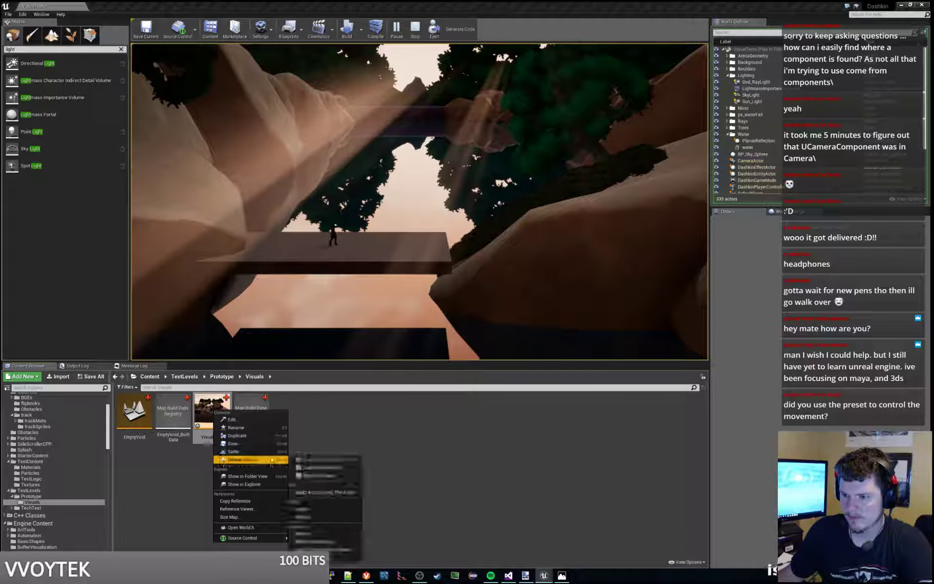
pyautogui.click(303, 467)
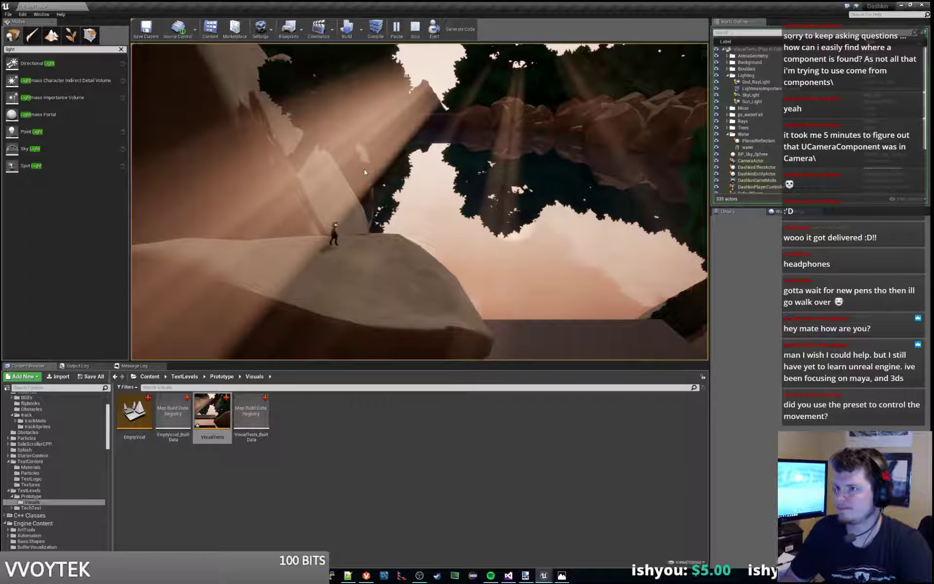
# Step: Recapture the VisualTests thumbnail with the character standing on the boulder, stop playing and save the level
pyautogui.rightClick(243, 402)
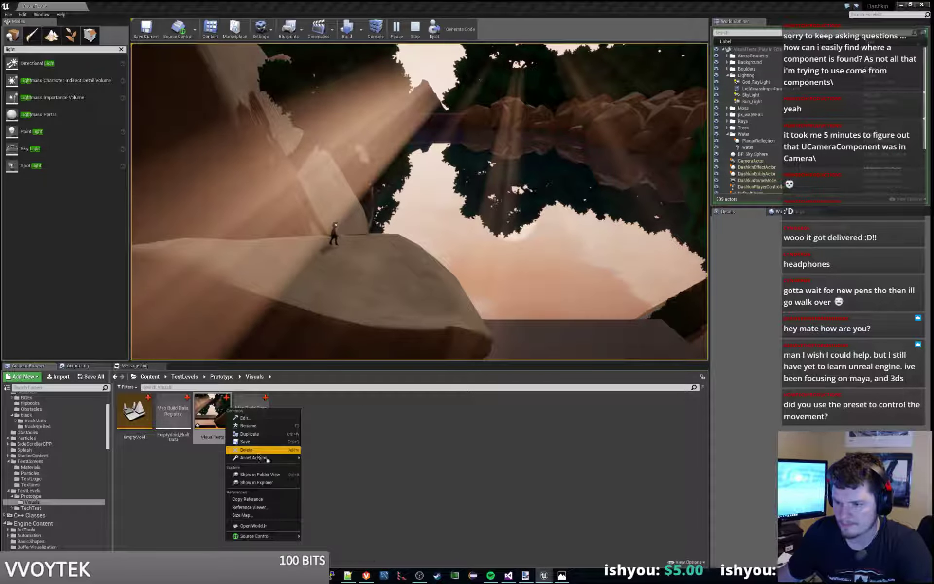
pyautogui.moveTo(272, 463)
pyautogui.click(325, 465)
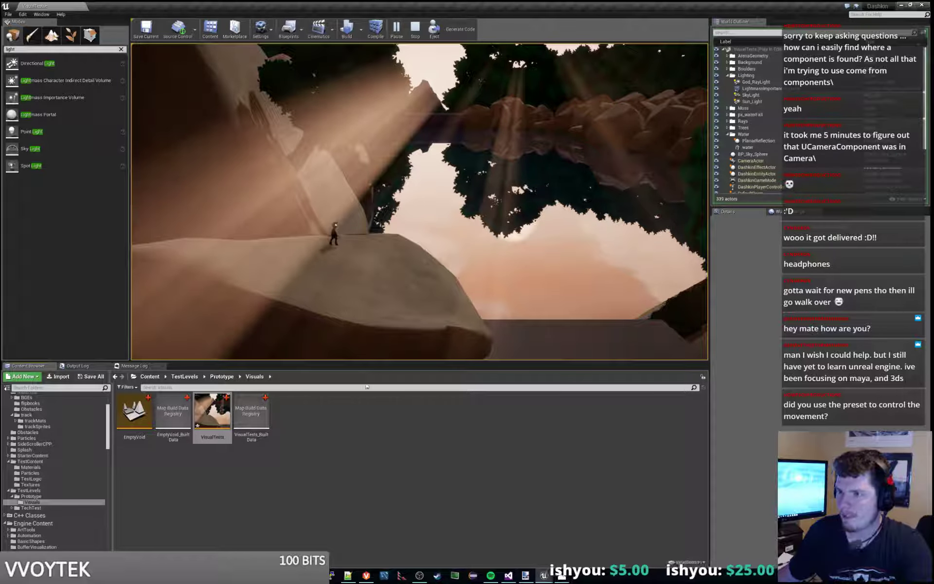
pyautogui.press('Escape')
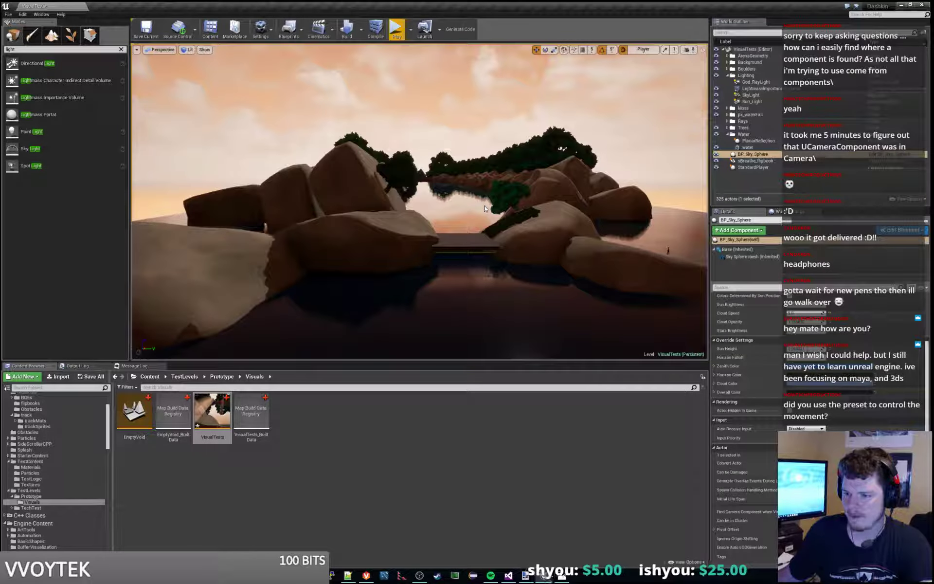
pyautogui.hotkey('ctrl', 's')
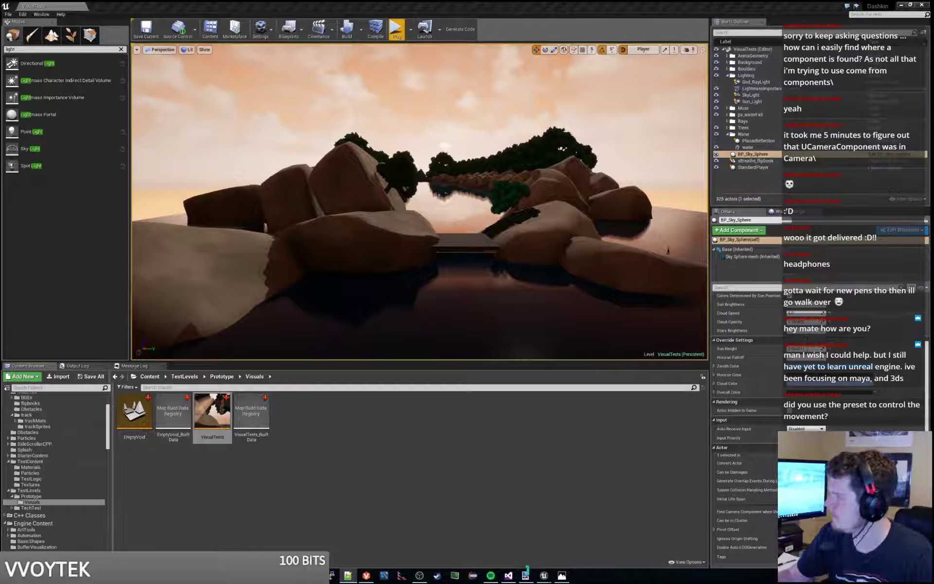
# Step: Switch to the Notepad++ notes and write the first line "The weather cubmap / sky sphere casts bloom, and lights by time of day"
pyautogui.moveTo(933, 151); pyautogui.dragTo(662, 252)
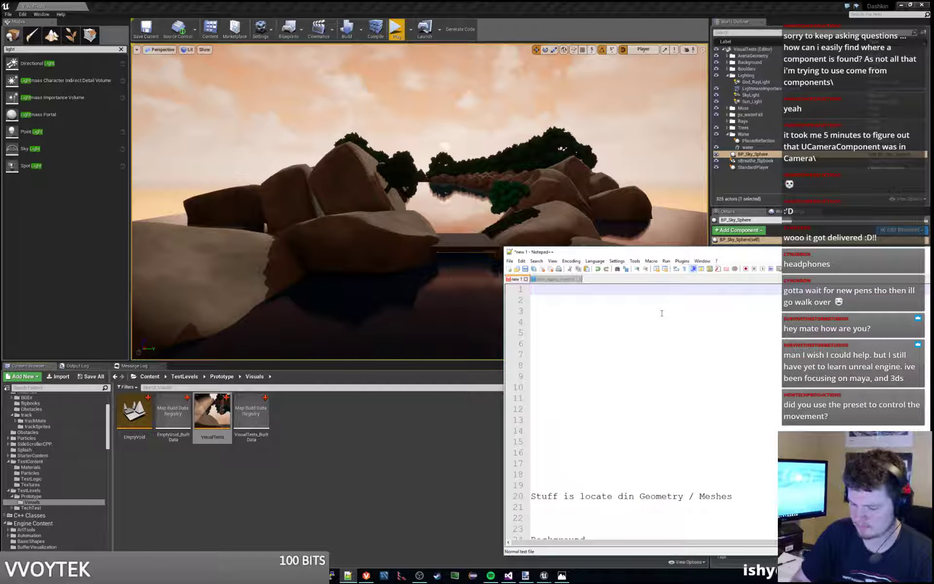
pyautogui.write('The weather cubma')
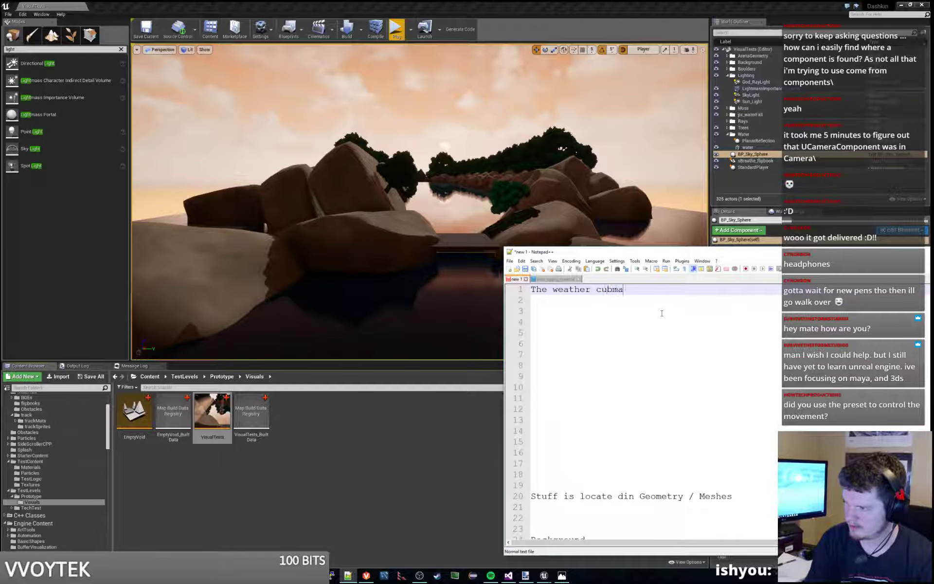
pyautogui.write('p /')
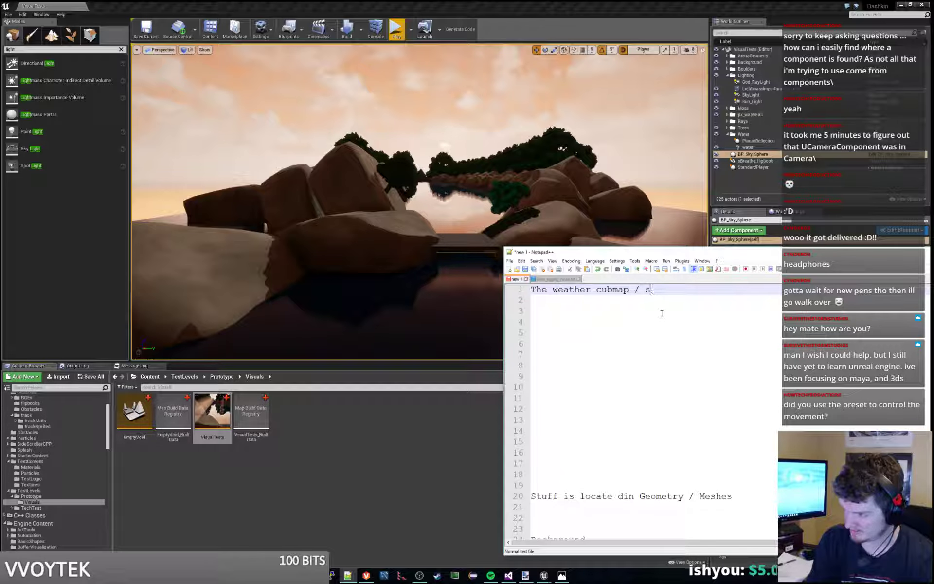
pyautogui.write(' sky sphere ')
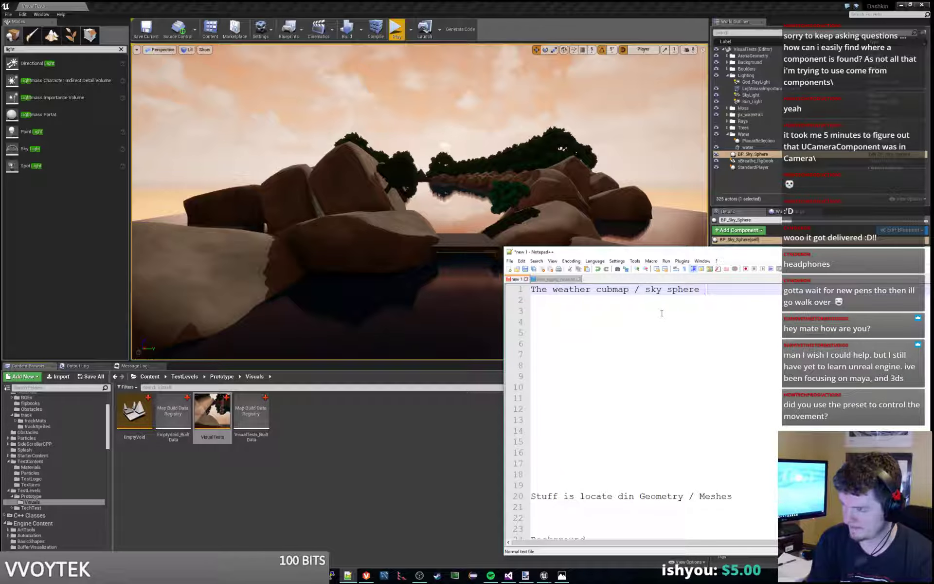
pyautogui.write('casts bloo')
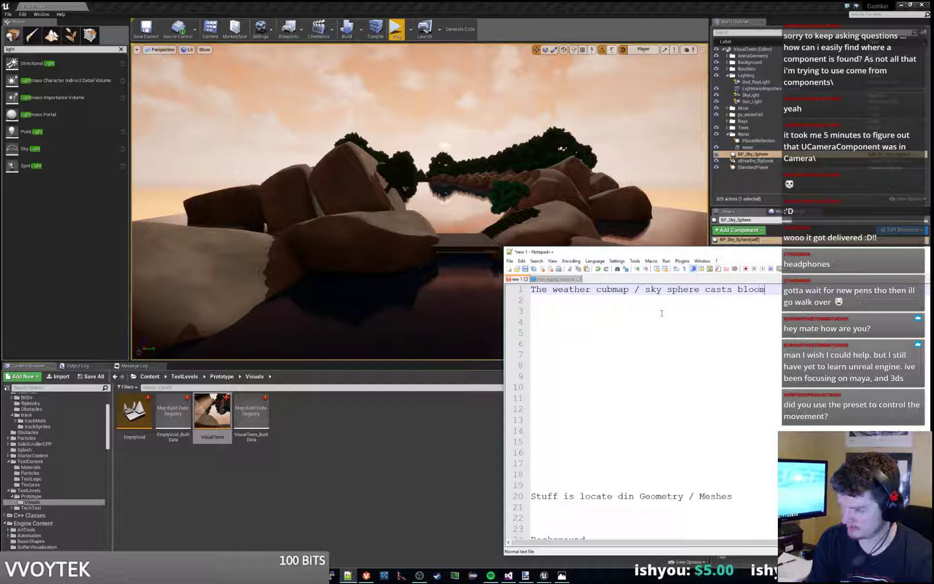
pyautogui.write('m')
pyautogui.press('Return')
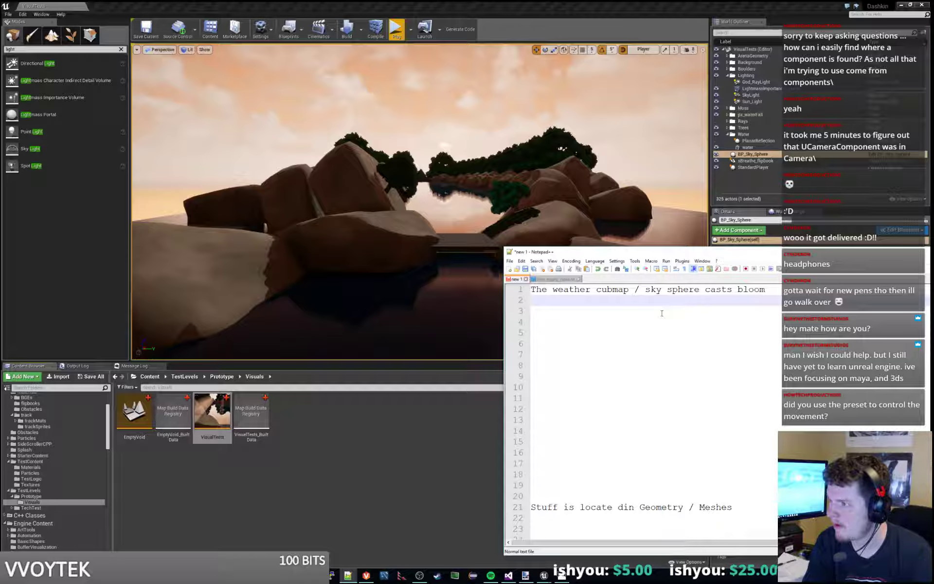
pyautogui.press('Up')
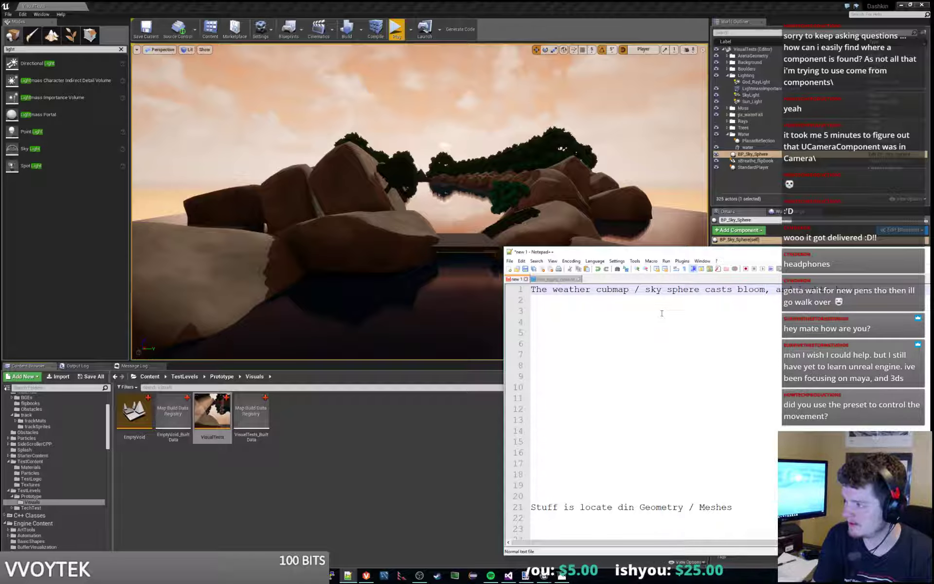
pyautogui.press('Return')
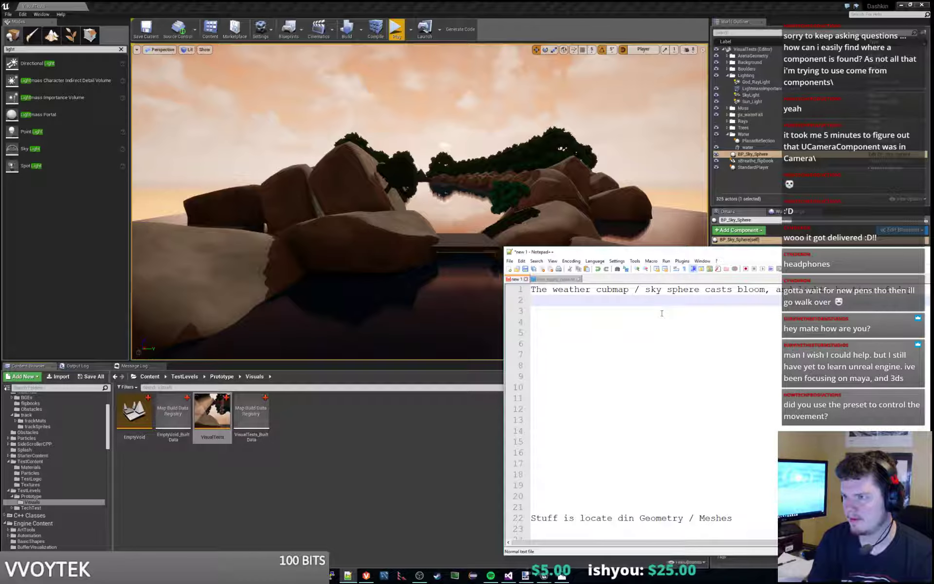
# Step: Add the note "Planar reflections can be very clear with the right settings" on the second line
pyautogui.write('Planar ref')
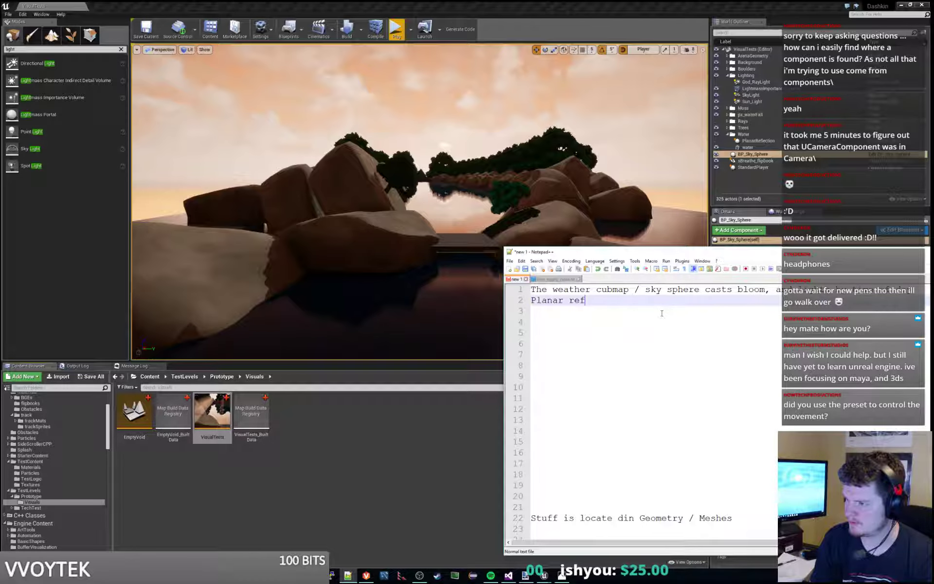
pyautogui.write('lections can be')
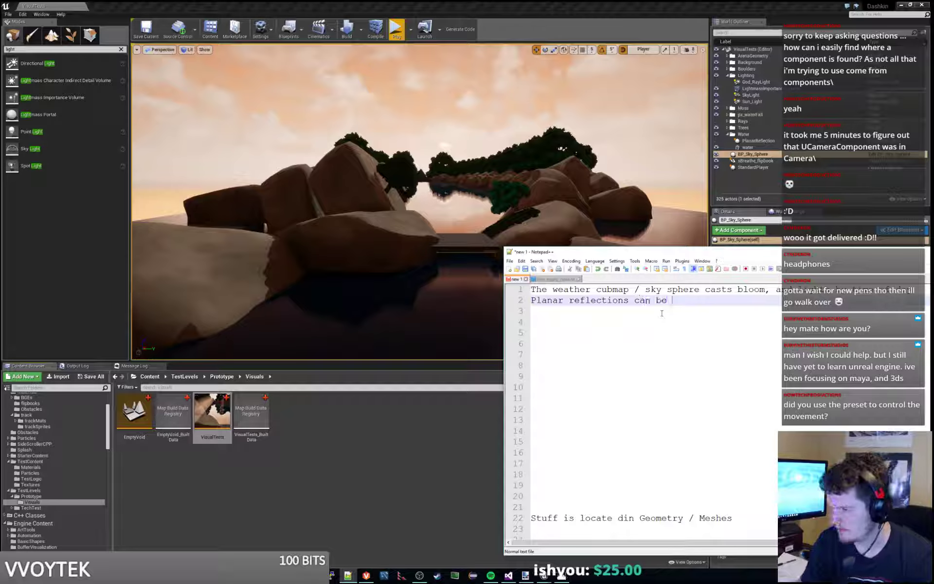
pyautogui.write(' very clear with the')
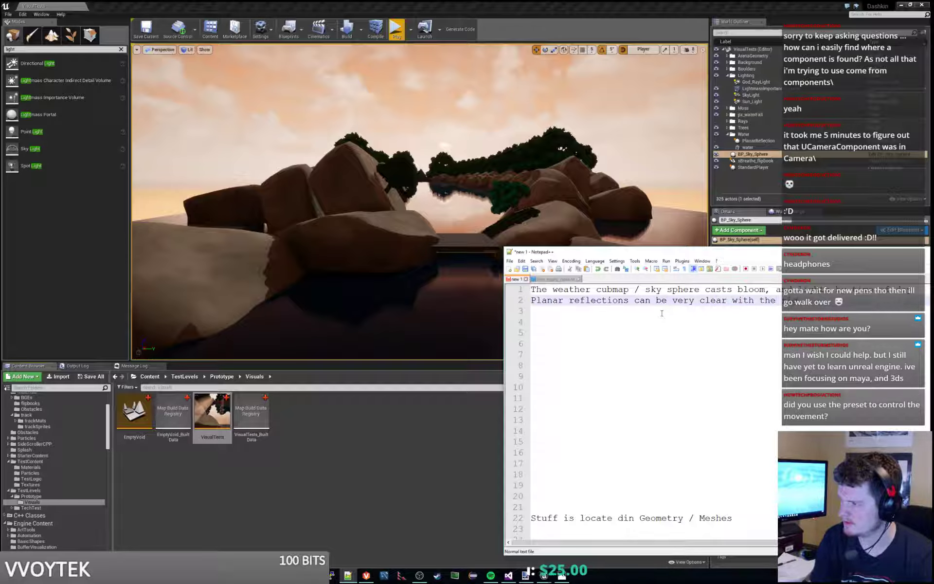
pyautogui.press('Return')
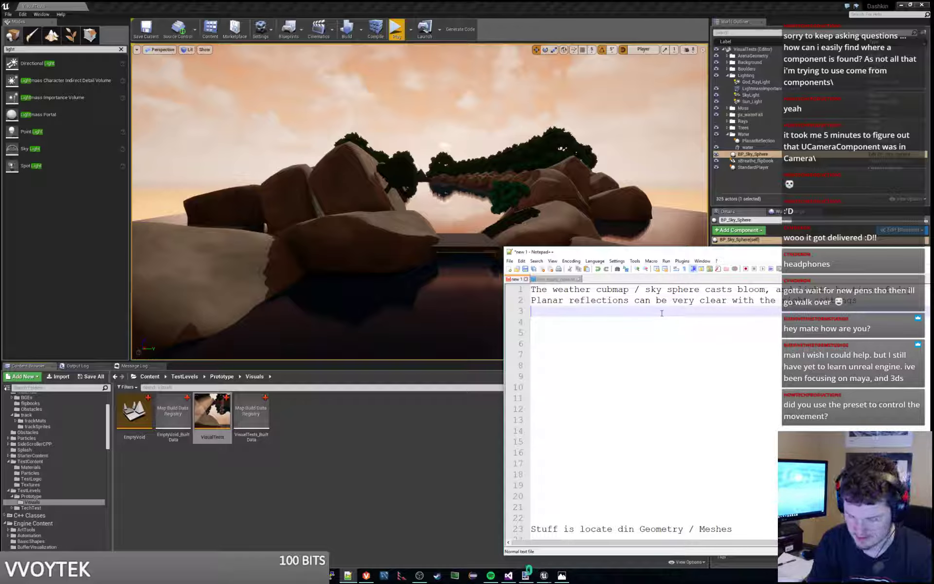
pyautogui.write('Part')
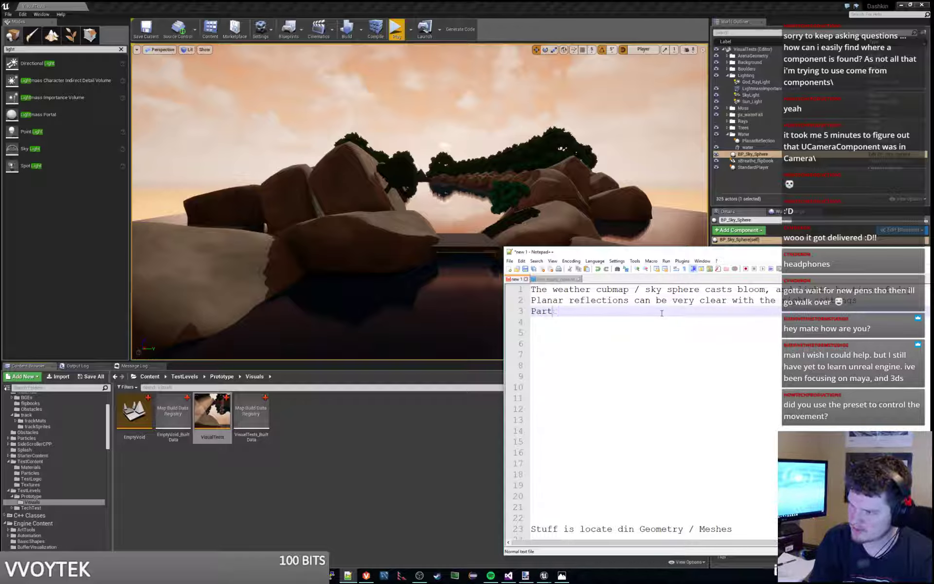
pyautogui.write('icle systems ')
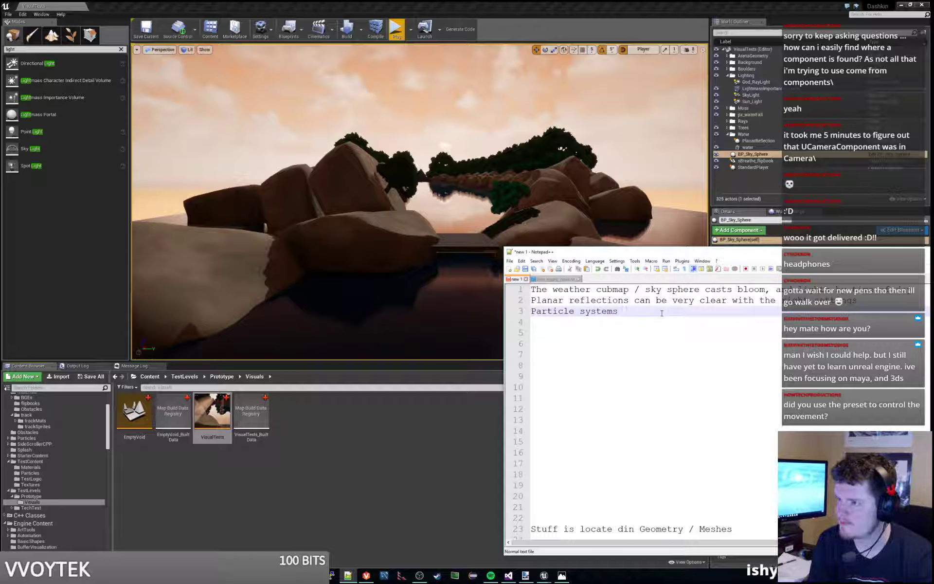
pyautogui.write("that aren't")
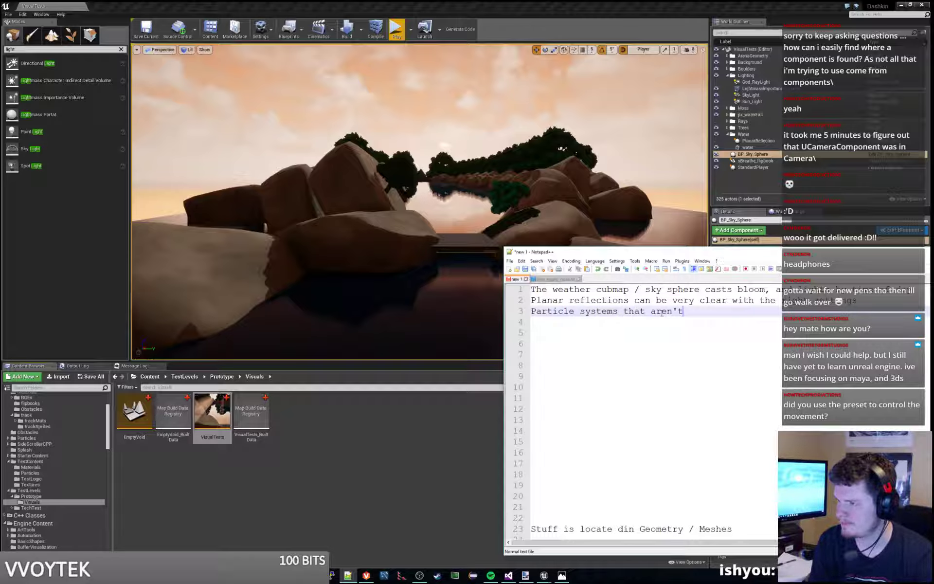
pyautogui.hotkey('shift', 'Home')
# Step: Write the third note line as "Things that aren't lit look awful with god rays"
pyautogui.write('Things')
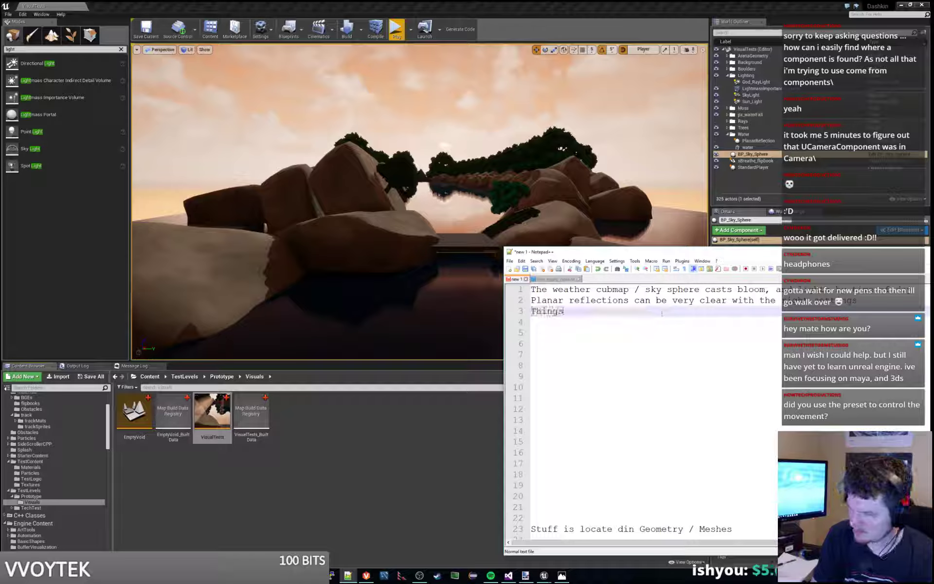
pyautogui.write(" that aren't lit")
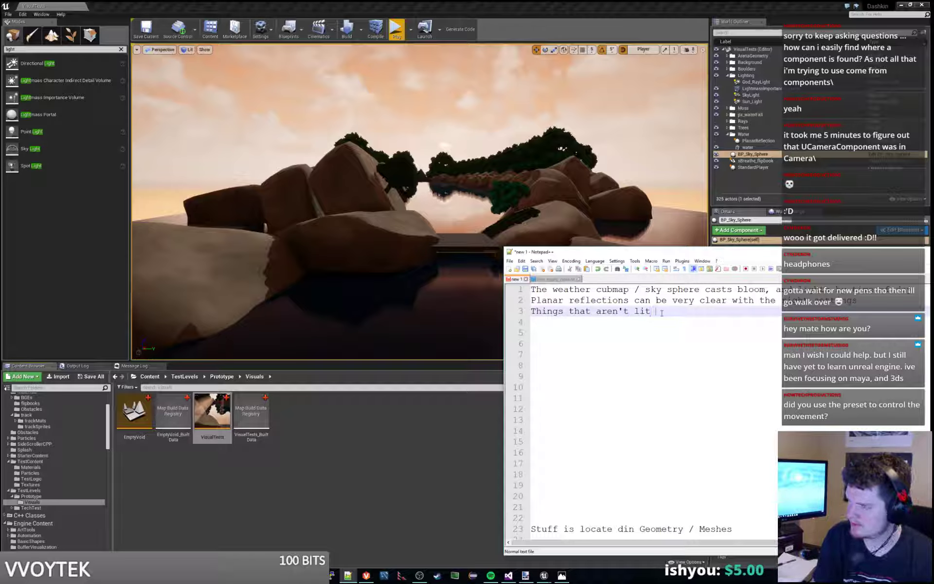
pyautogui.write(' look awful with god ')
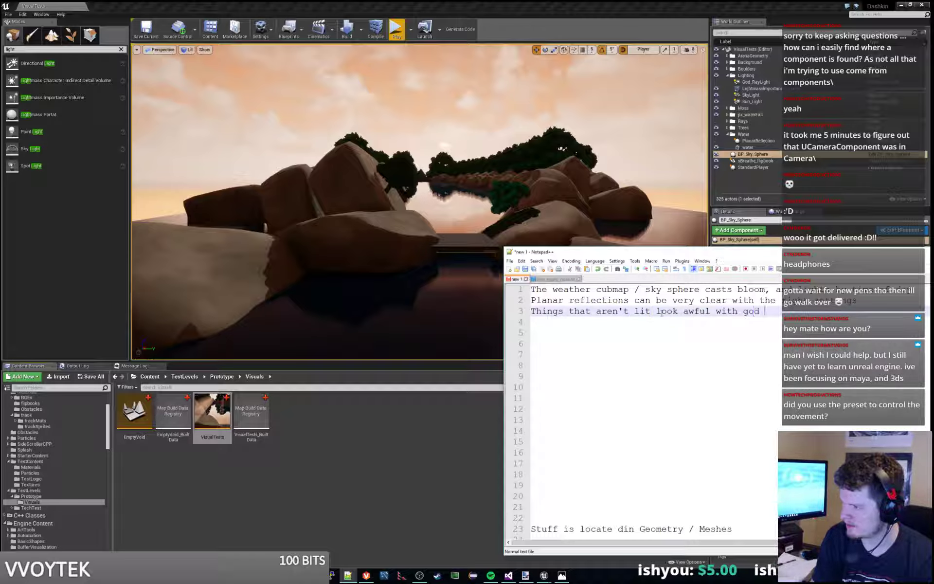
pyautogui.write('rays')
pyautogui.press('Return')
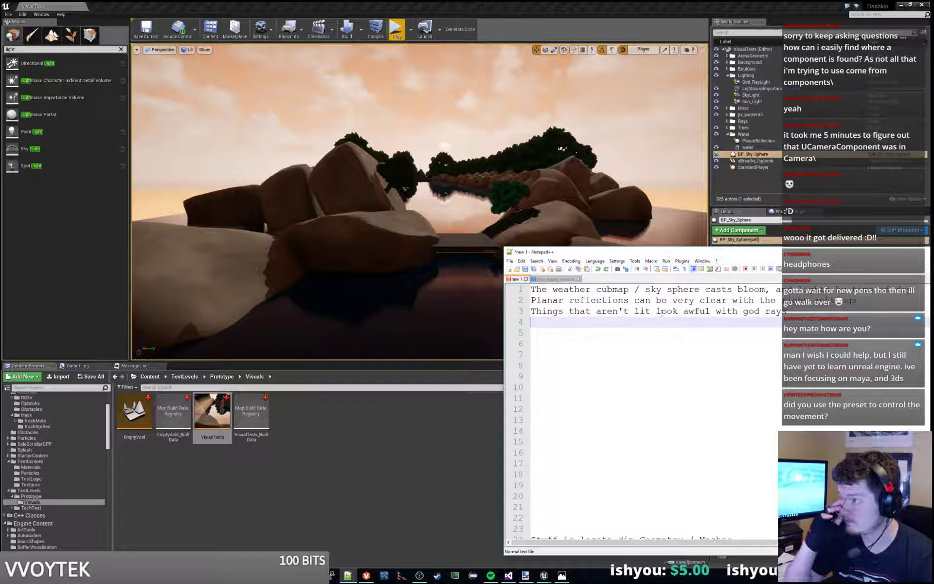
# Step: Add the fourth note line "You can configure god rays to be at a different angle if you use two directional lights"
pyautogui.write('You can conf')
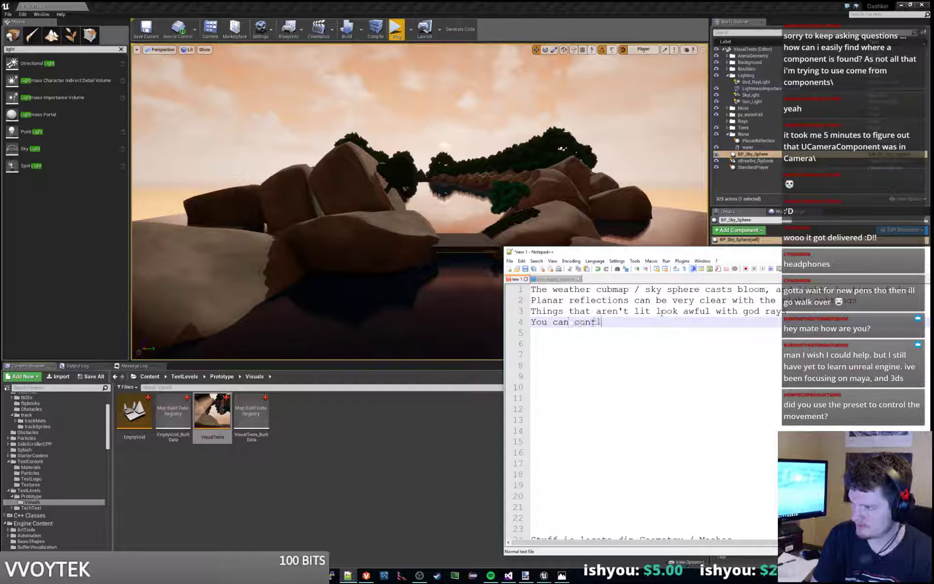
pyautogui.write('igure god rays ')
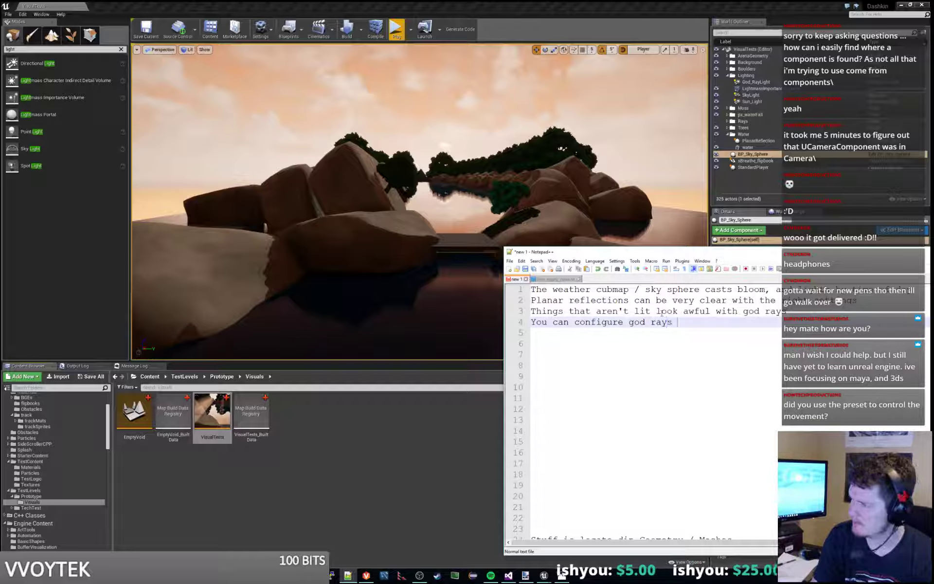
pyautogui.write('to be li a different an')
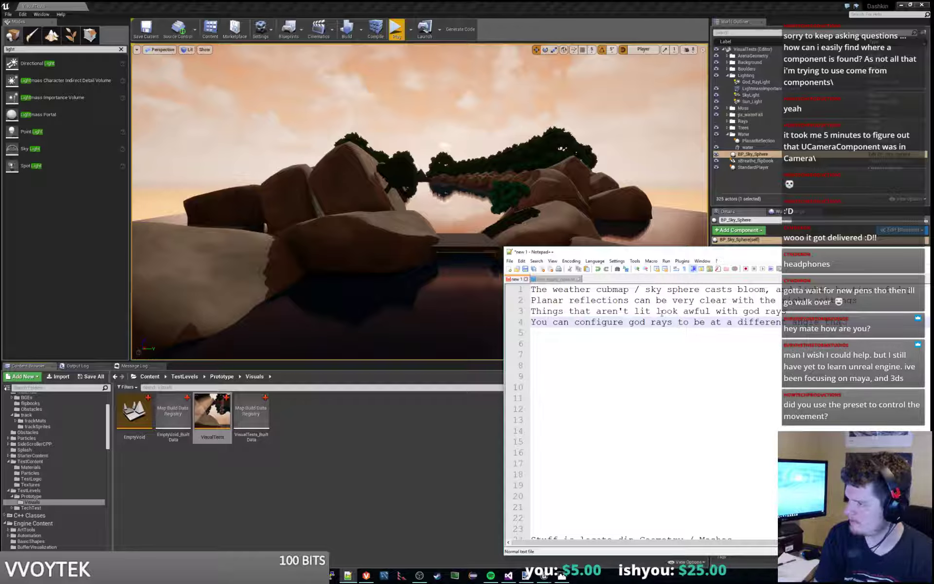
pyautogui.write('gle if you')
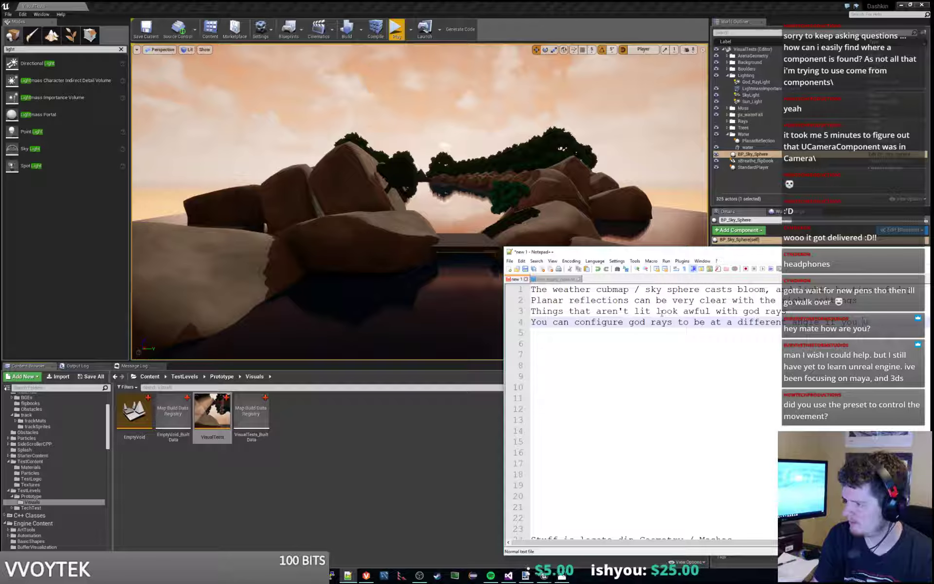
pyautogui.write('use two dire')
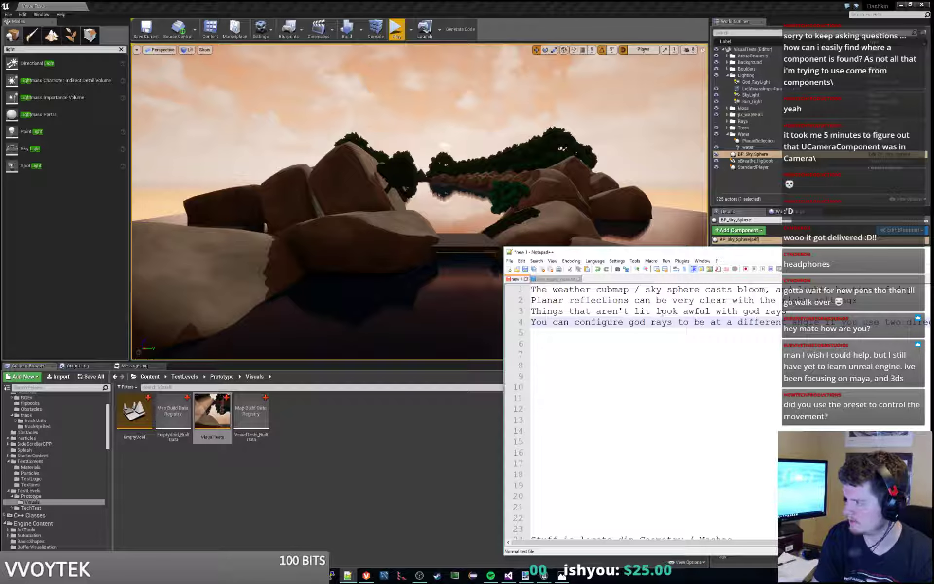
# Step: Move the notes window so the full lines show, insert "/ intensity as normal" after "angle" in the god rays note and start a new line
pyautogui.moveTo(741, 253); pyautogui.dragTo(483, 210)
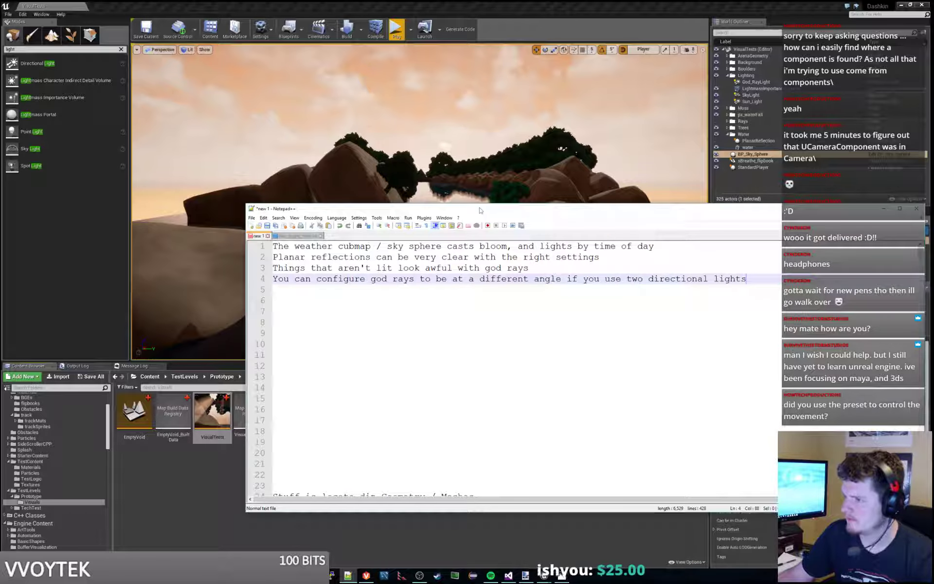
pyautogui.write('/ intens')
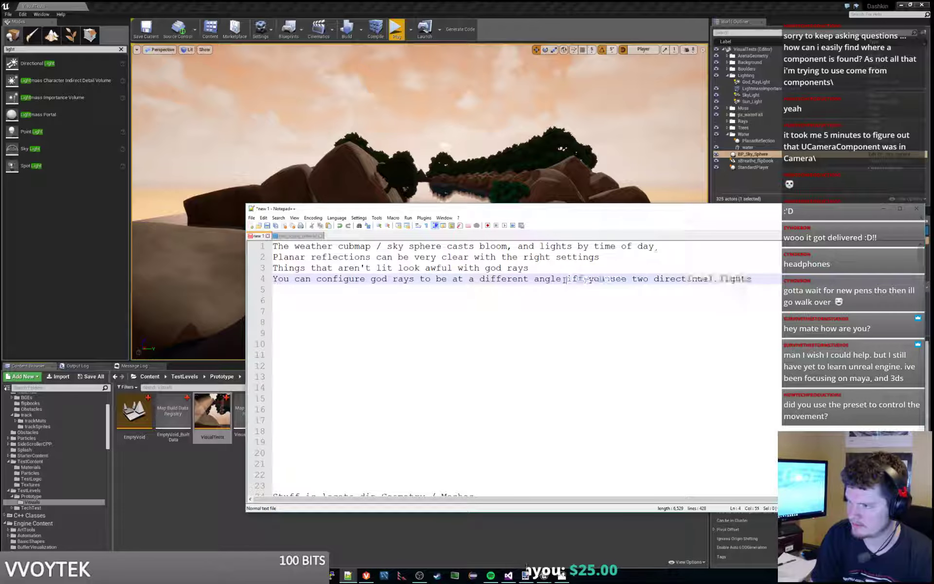
pyautogui.write('ity as normal')
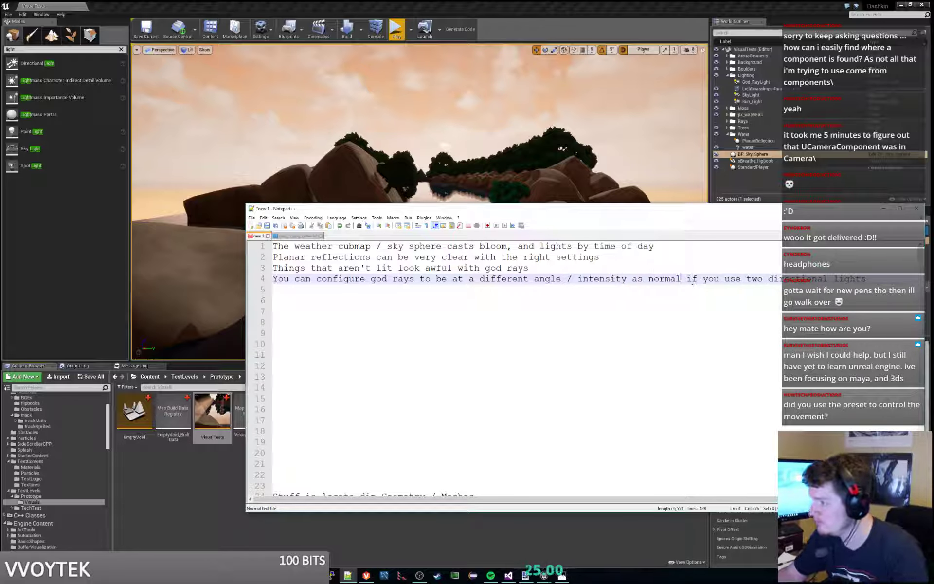
pyautogui.press('Return')
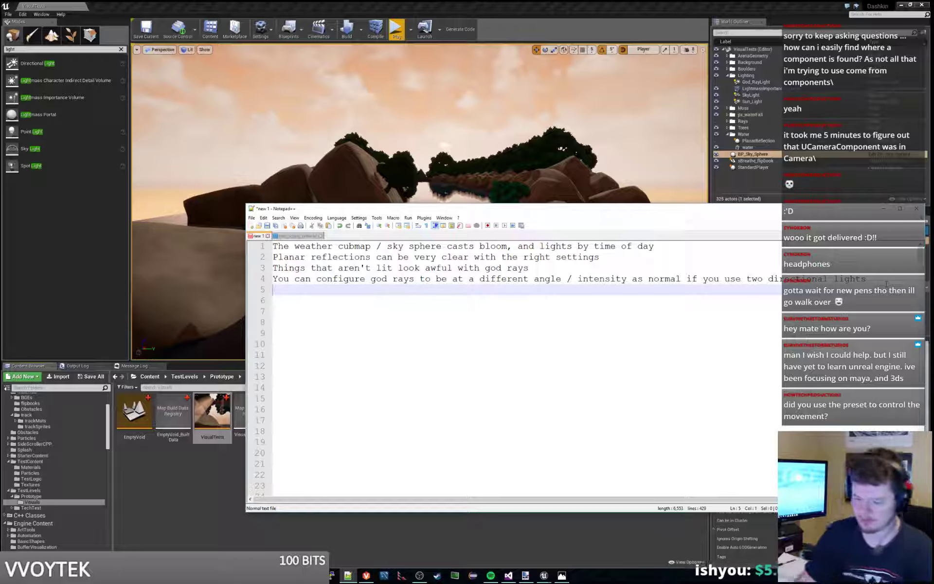
# Step: Add the note "The texture size of all our assets is WAY too big" on the fifth line
pyautogui.write('The texture ')
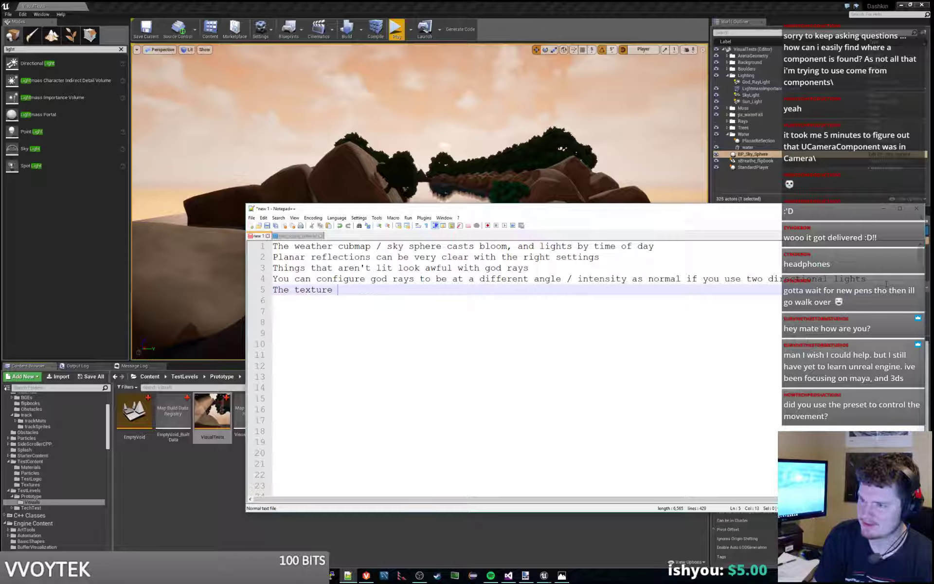
pyautogui.write('size of all our ')
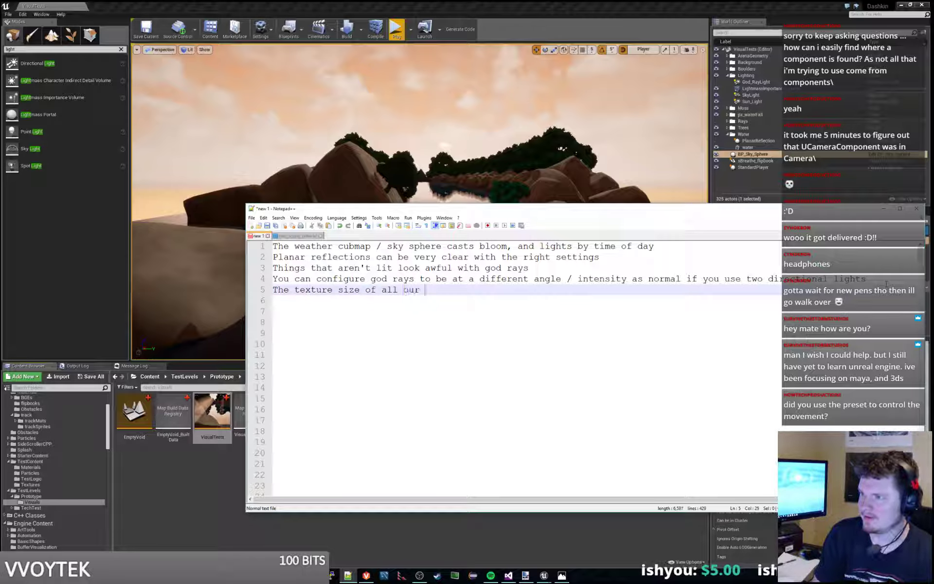
pyautogui.write('assets is WAY to')
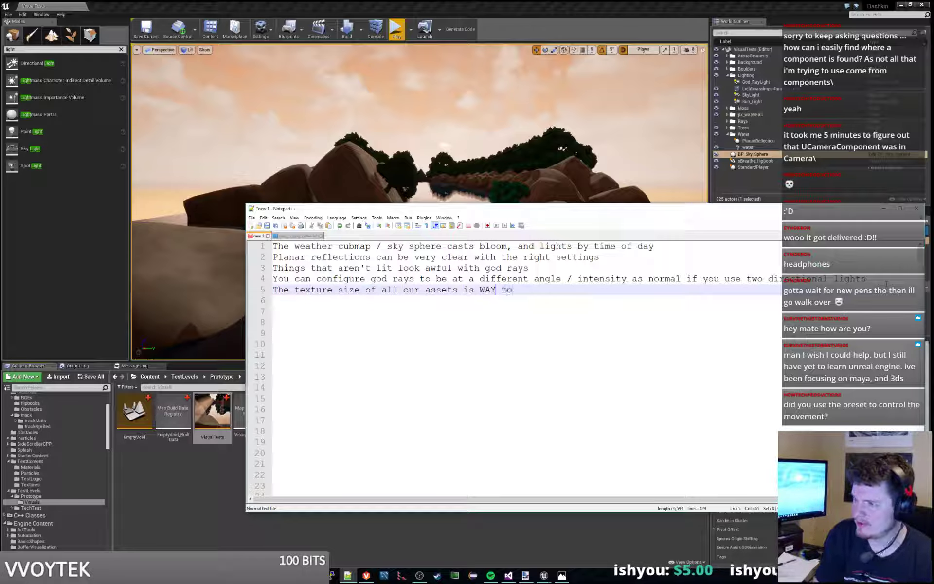
pyautogui.write('o big')
pyautogui.press('Return')
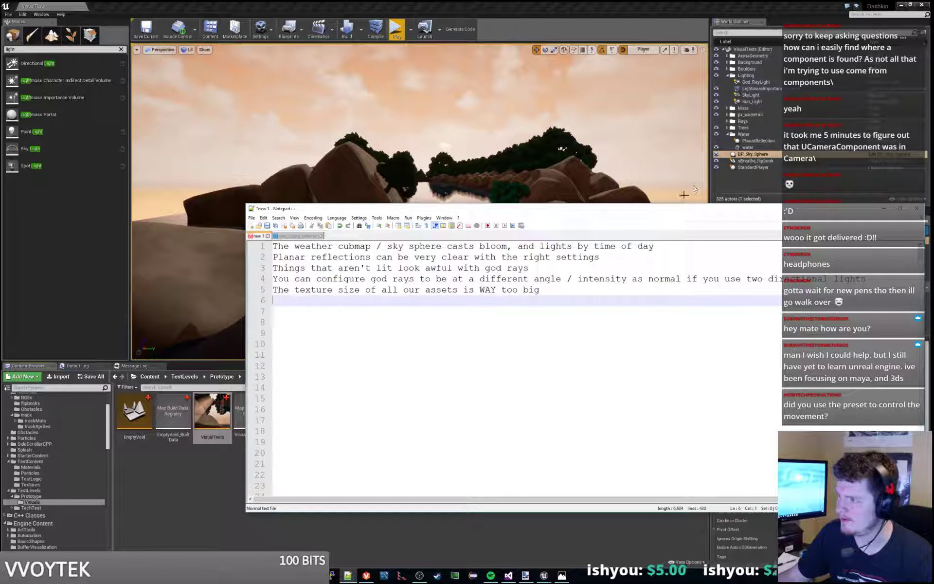
# Step: Move the notes window aside, return to the level editor and playtest the VisualTests level, walking the character across the platform
pyautogui.moveTo(652, 212); pyautogui.dragTo(660, 142)
pyautogui.click(632, 117)
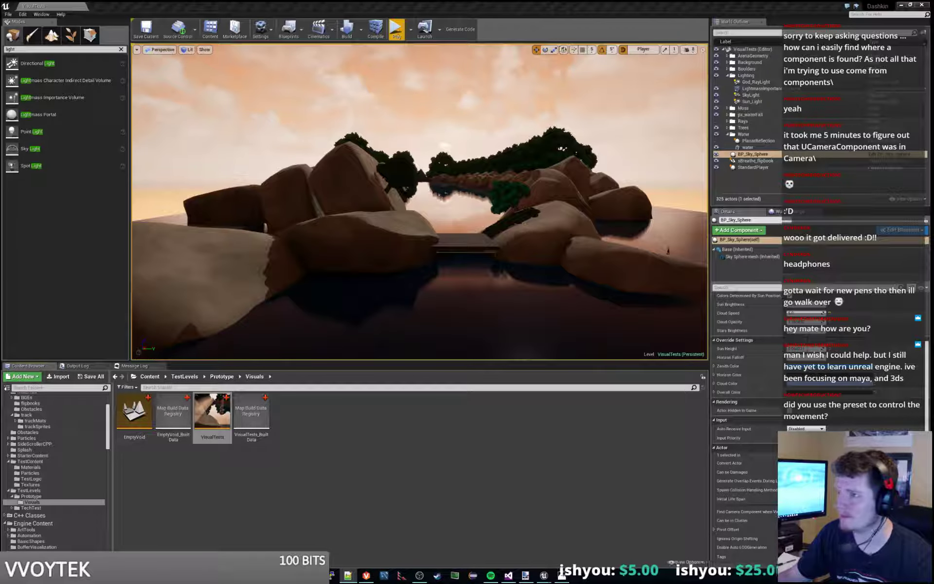
pyautogui.click(396, 30)
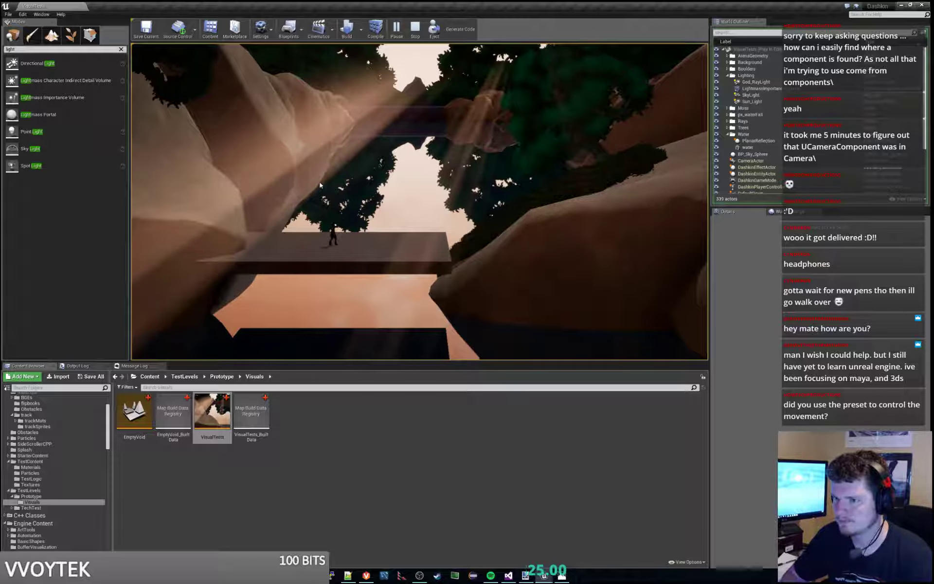
pyautogui.press('a')
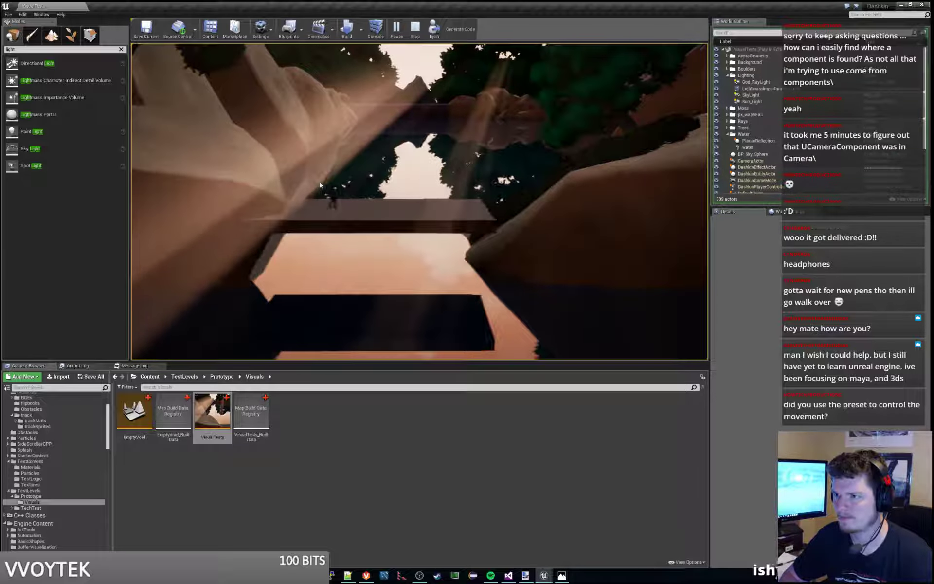
pyautogui.press('Escape')
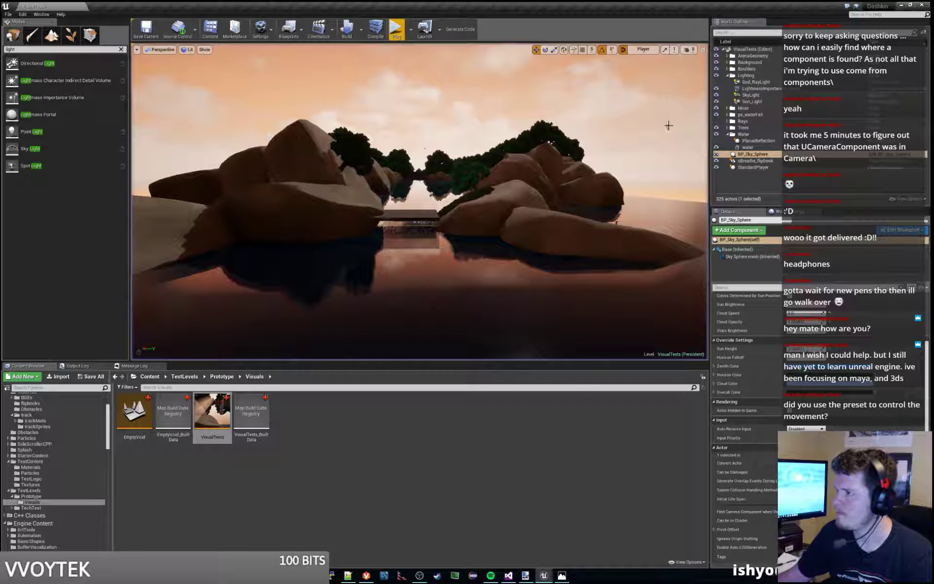
# Step: Select the PlanarReflection actor, review its settings and playtest the level to check the water reflections
pyautogui.click(759, 140)
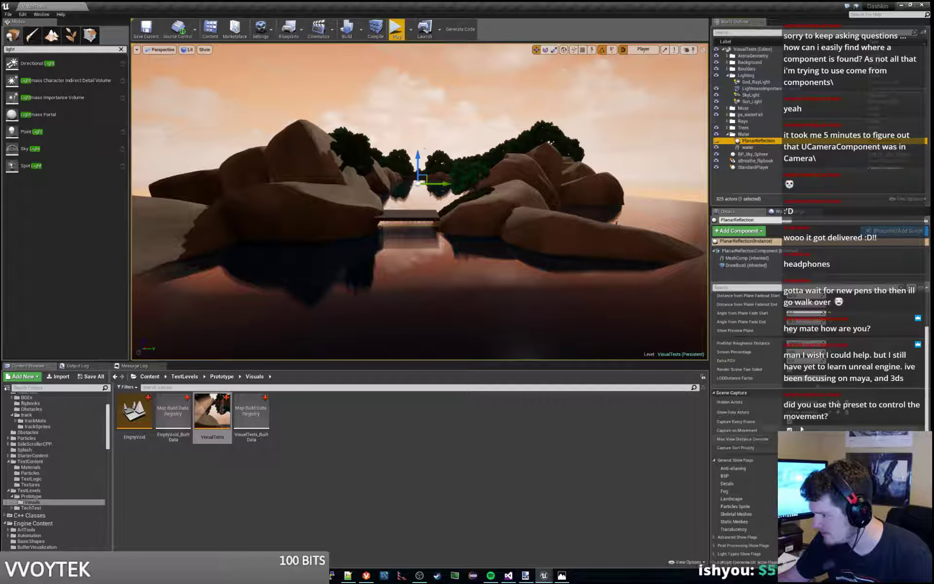
pyautogui.scroll(-1, 793, 418)
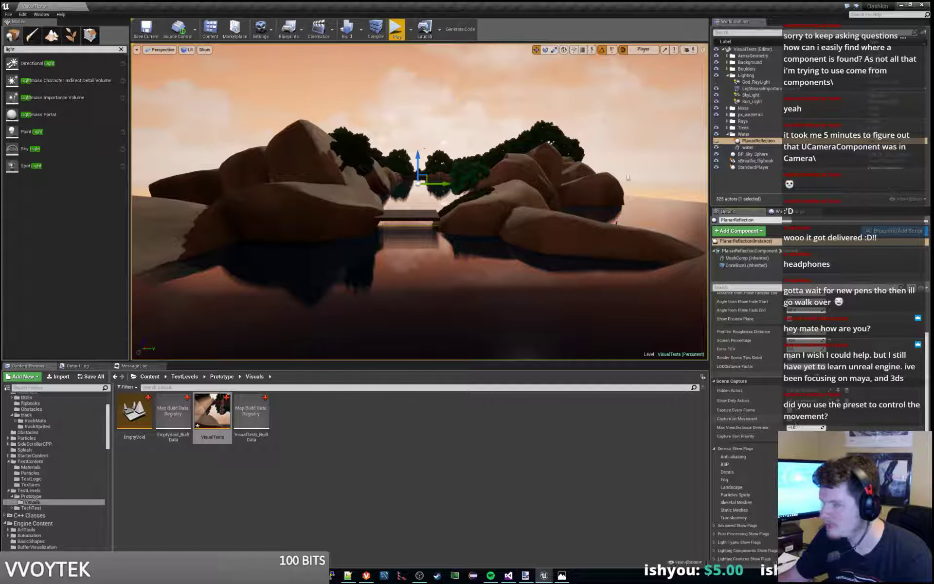
pyautogui.click(396, 30)
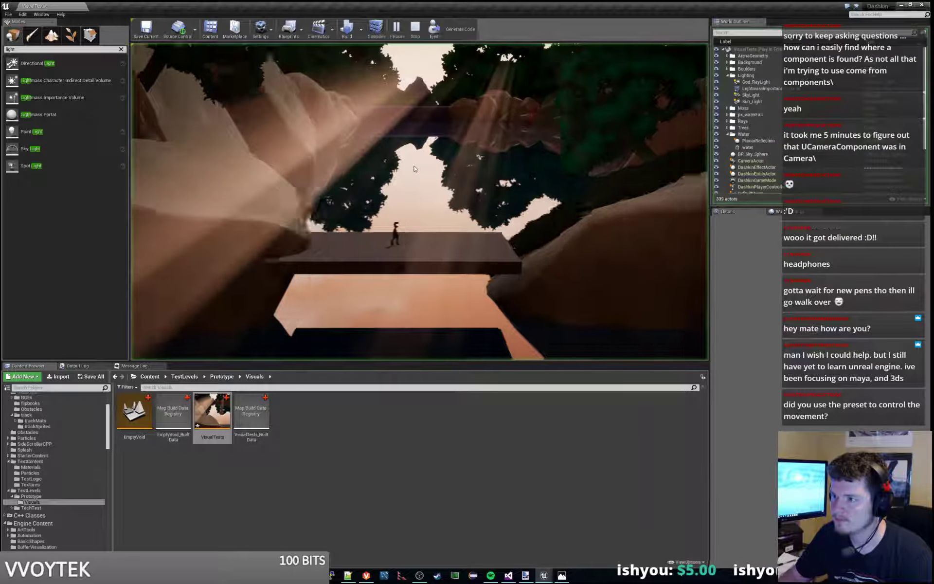
pyautogui.press('Escape')
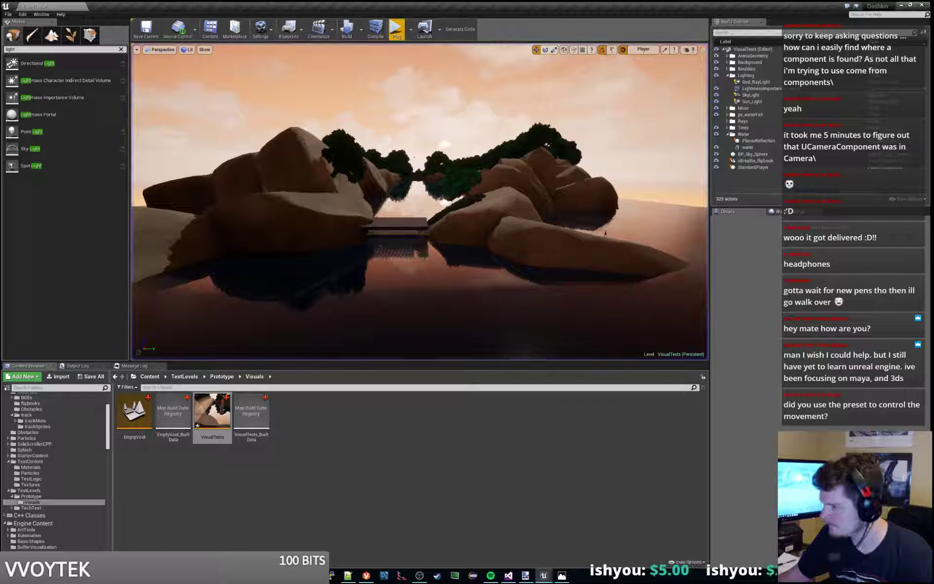
# Step: Turn off the PlanarReflection actor in its rendering settings and playtest the level by moving and jumping over the water
pyautogui.click(757, 140)
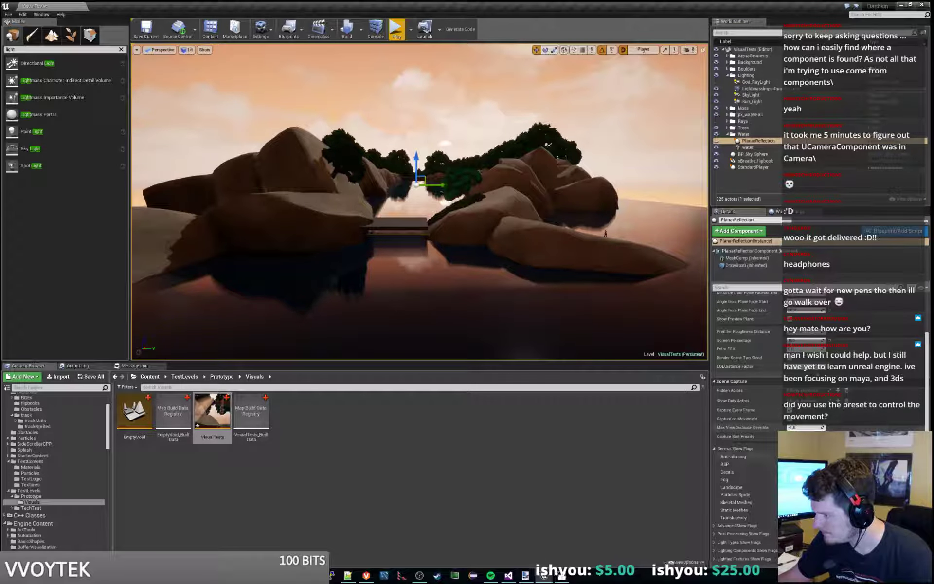
pyautogui.scroll(-5, 735, 462)
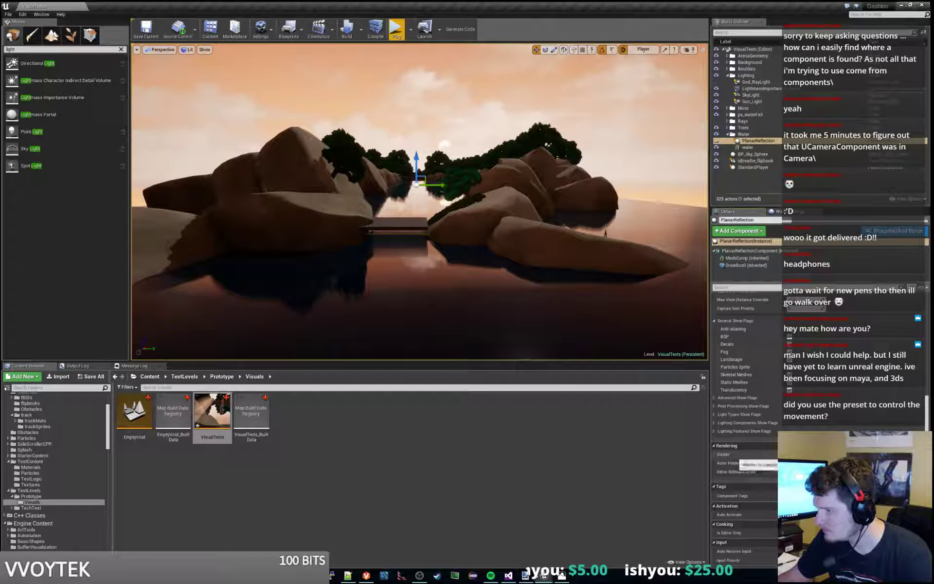
pyautogui.click(401, 33)
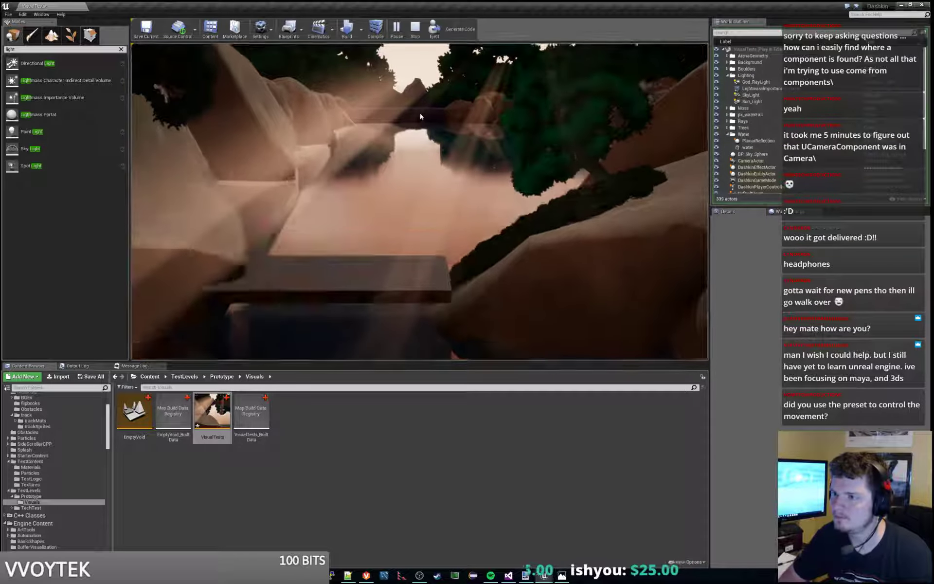
pyautogui.press('a')
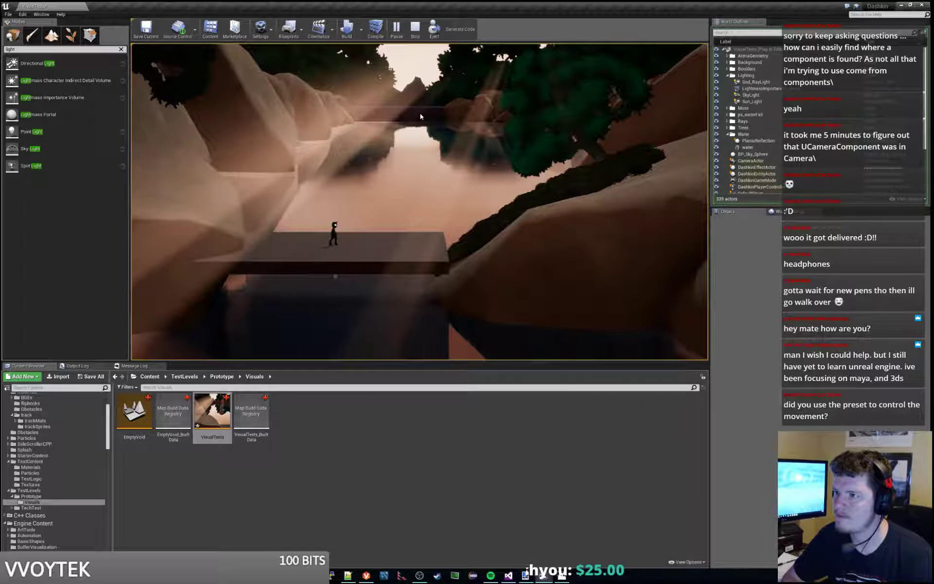
pyautogui.press('space')
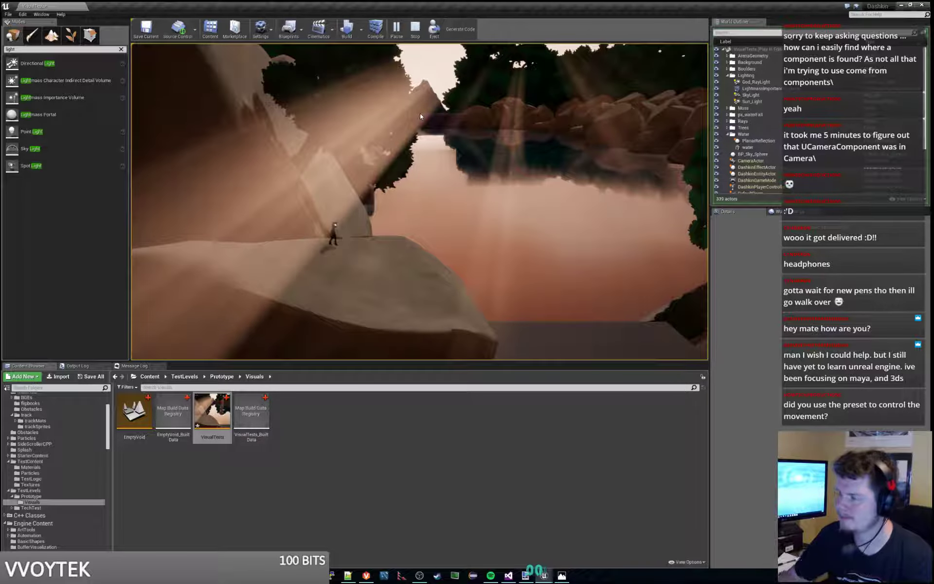
pyautogui.press('Escape')
# Step: Turn the PlanarReflection actor back on and playtest the level to compare the water reflections
pyautogui.click(759, 141)
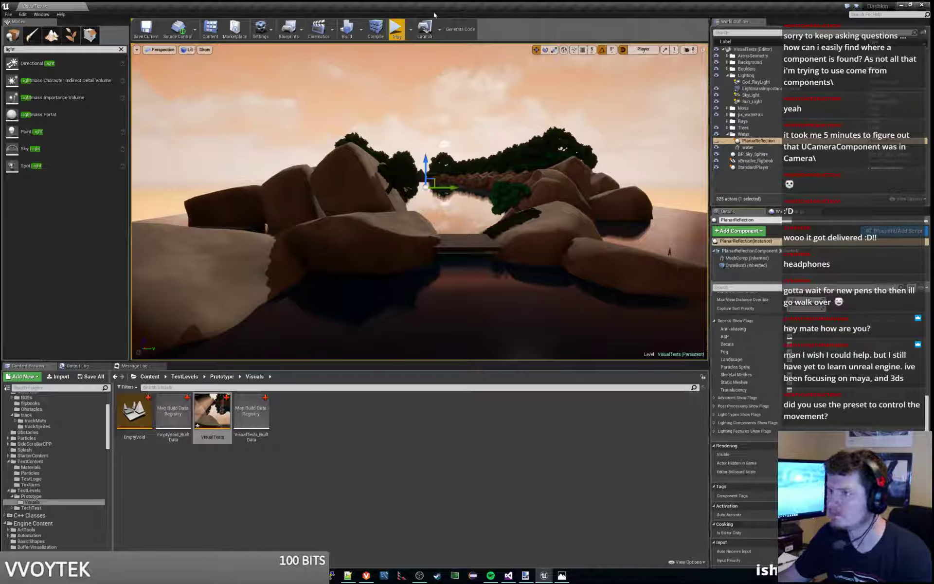
pyautogui.click(396, 29)
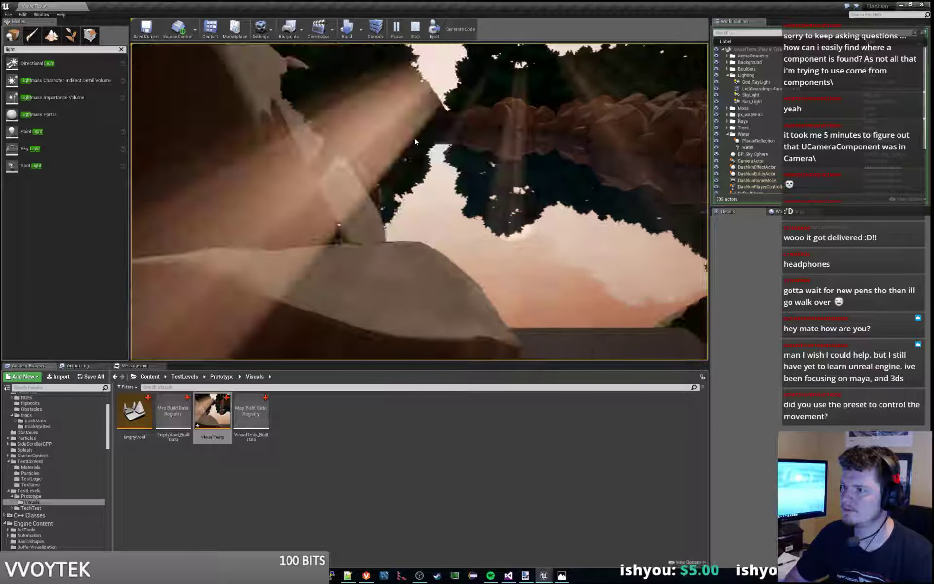
pyautogui.press('Escape')
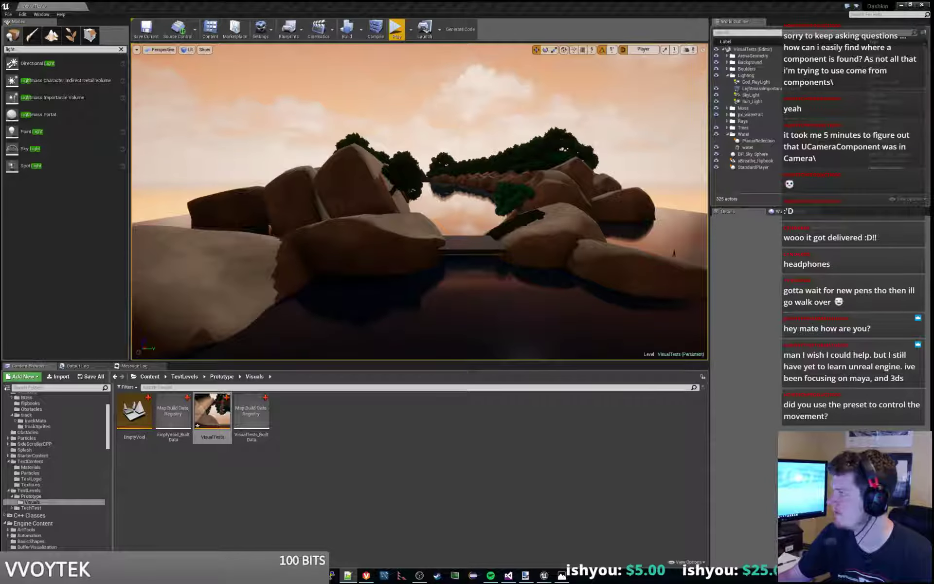
# Step: Switch to Notepad++ and add the sixth note line "Screen space reflections look awful with masked objects"
pyautogui.hotkey('alt', 'Tab')
pyautogui.click(407, 267)
pyautogui.press('Up')
pyautogui.press('Up')
pyautogui.press('Up')
pyautogui.write('Sc')
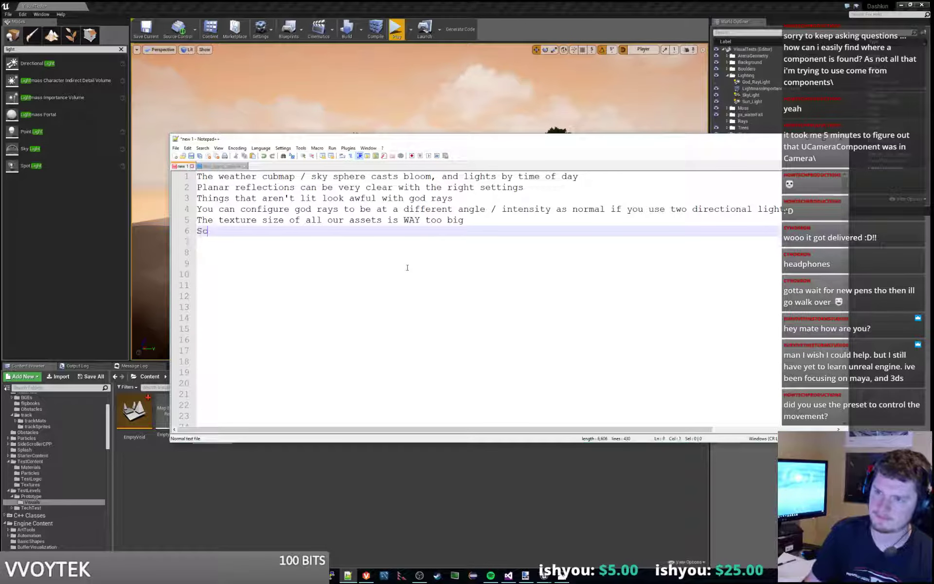
pyautogui.write('reen space reflec')
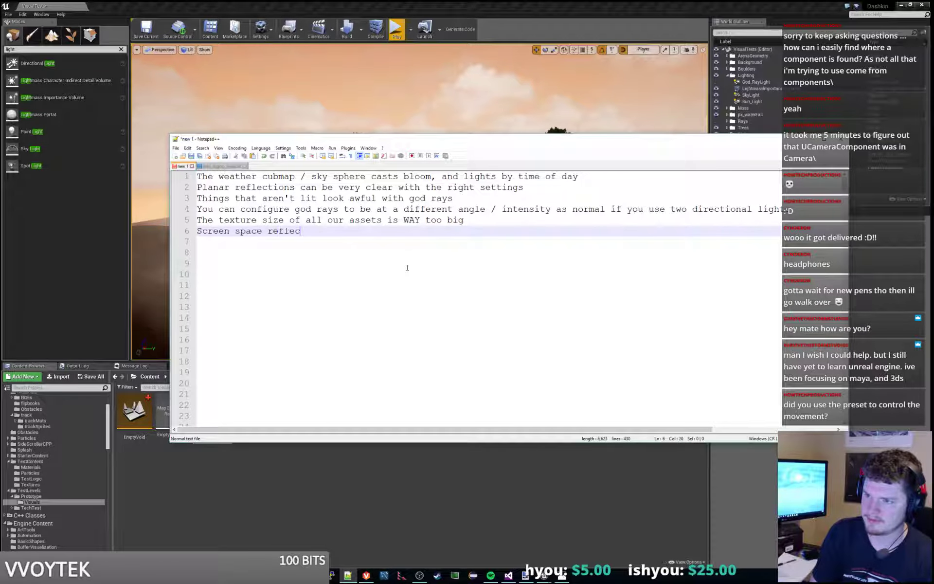
pyautogui.write('tions look awful ')
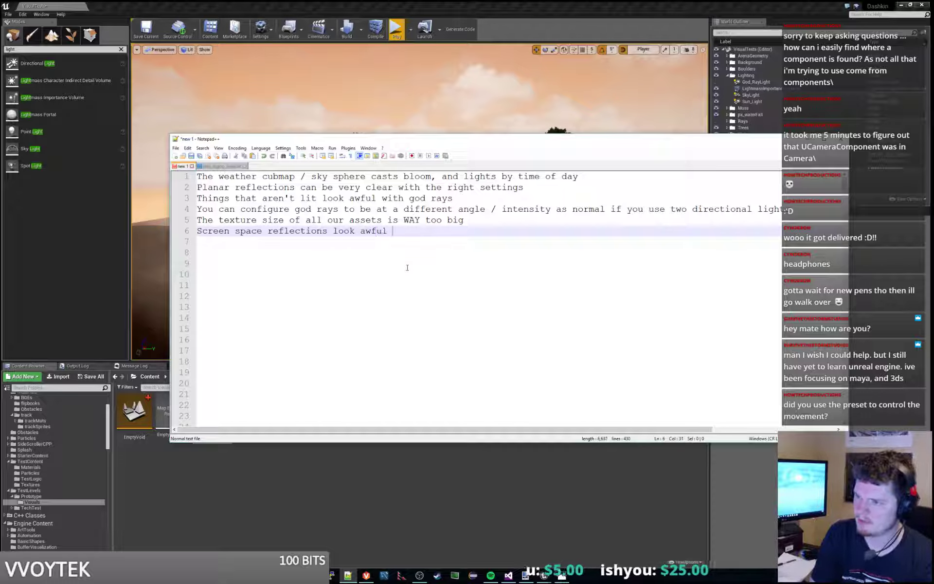
pyautogui.write('with masked objects')
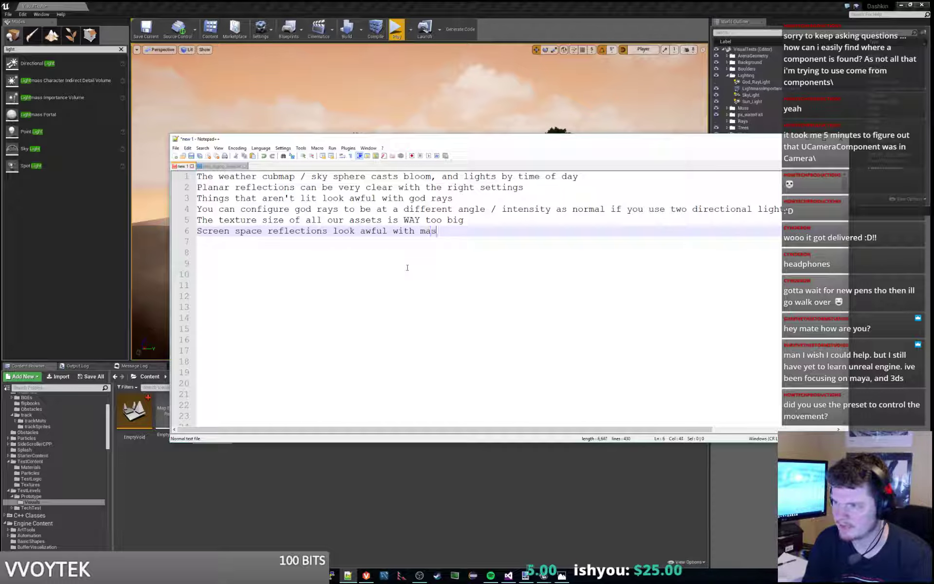
pyautogui.press('Return')
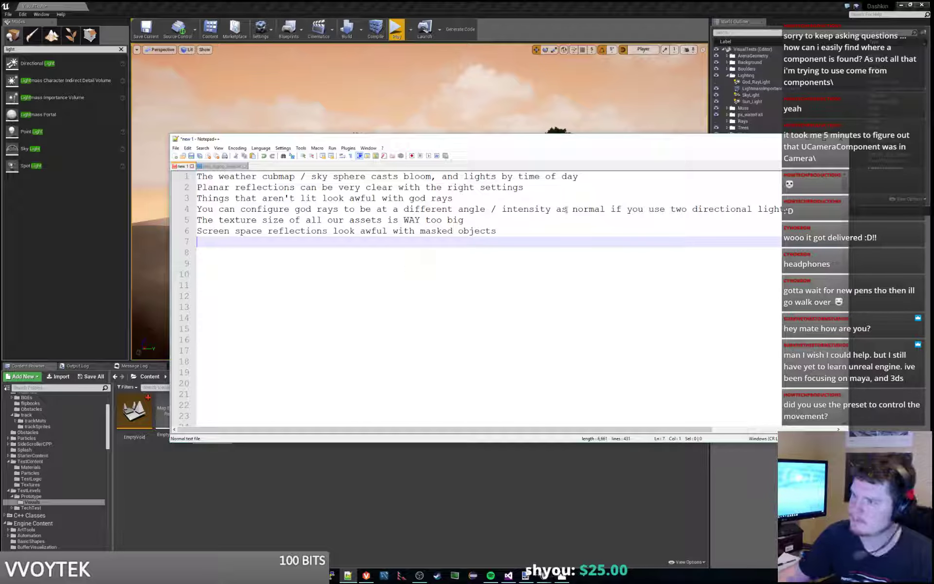
# Step: Bring up the darkwood_170206.jpg reference image in Photos and reposition its window to compare it with the level
pyautogui.hotkey('alt', 'Tab')
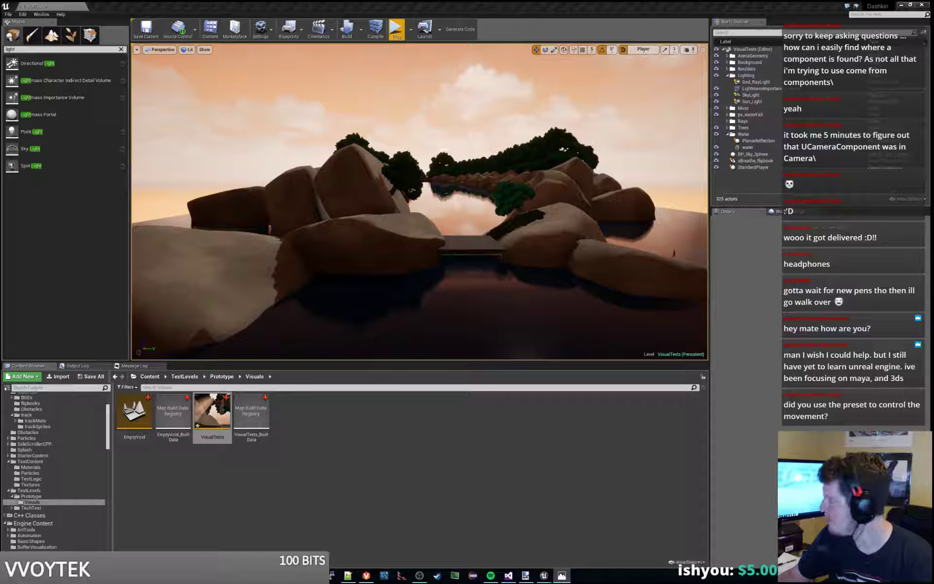
pyautogui.click(562, 576)
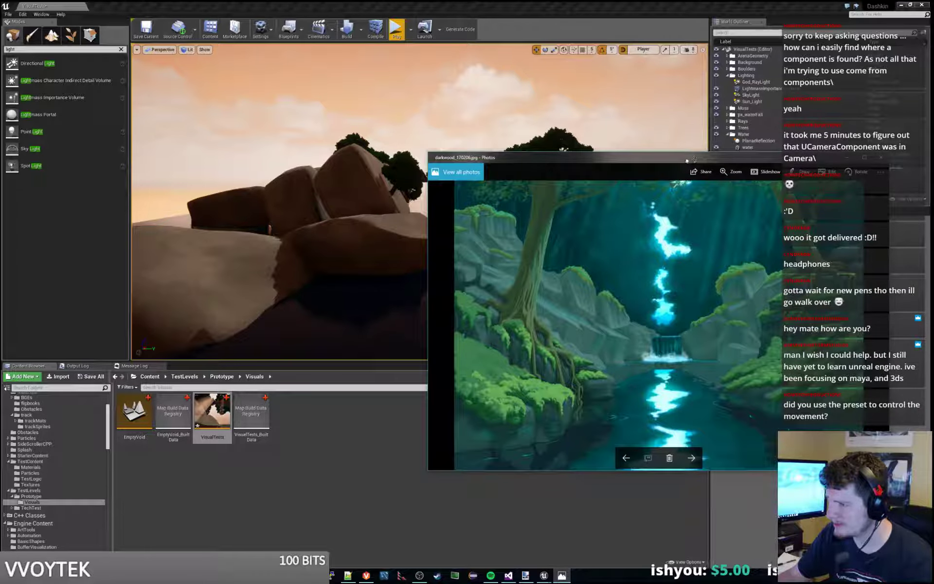
pyautogui.moveTo(687, 160); pyautogui.dragTo(673, 185)
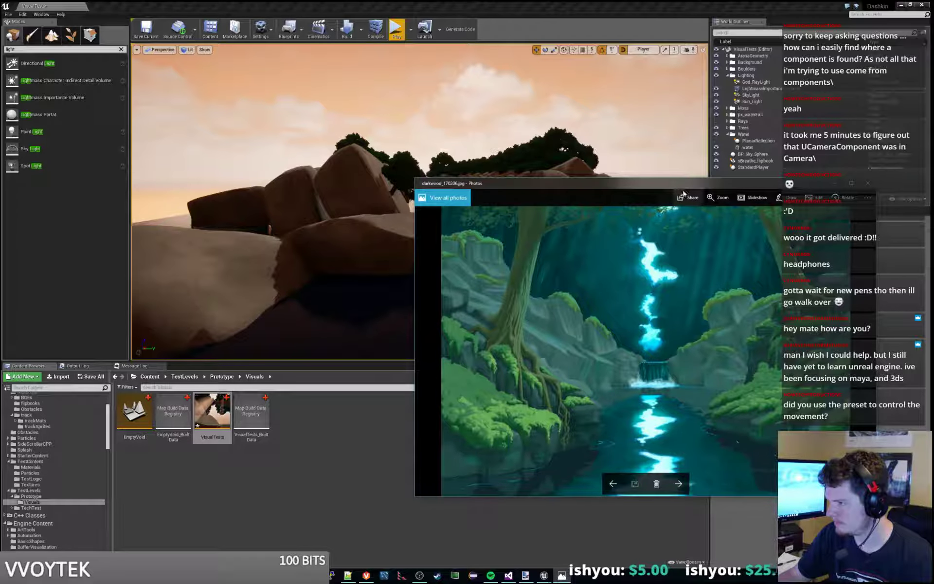
pyautogui.moveTo(668, 187); pyautogui.dragTo(933, 221)
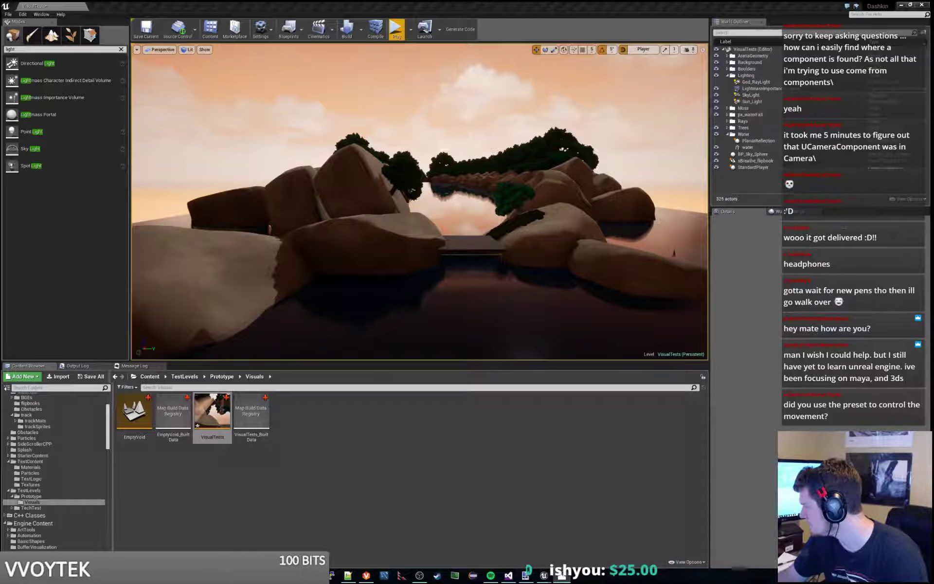
pyautogui.moveTo(933, 204); pyautogui.dragTo(746, 197)
# Step: Bring the Notepad++ window back beside the reference image and write "God rays can only come toward the camera" on the seventh line
pyautogui.moveTo(933, 87); pyautogui.dragTo(407, 52)
pyautogui.write('G')
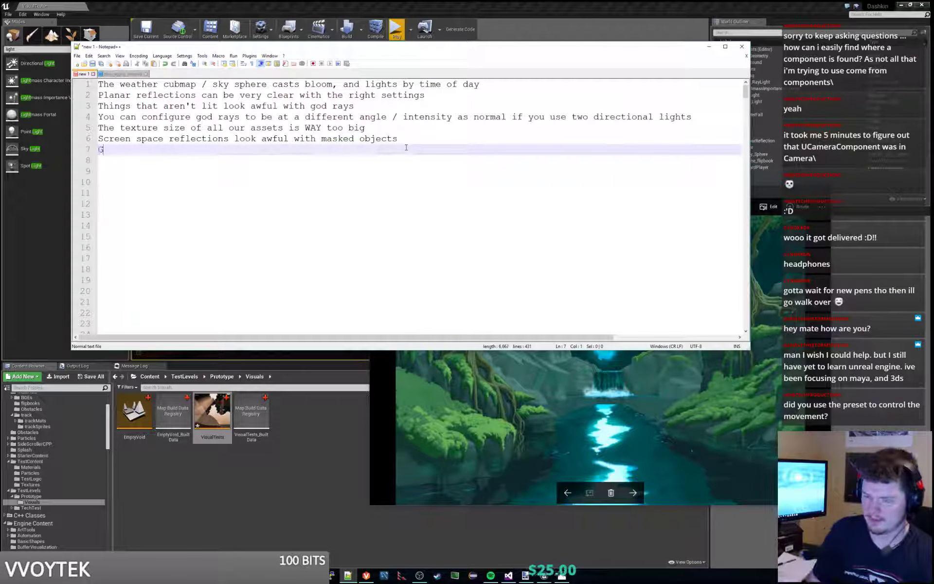
pyautogui.write('od rays can only d')
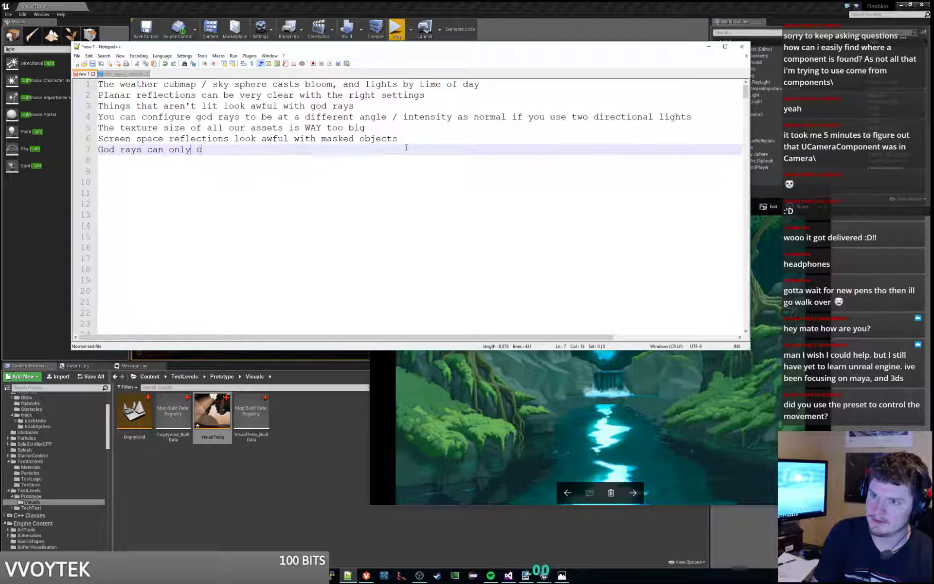
pyautogui.press('BackSpace')
pyautogui.write('come toward the')
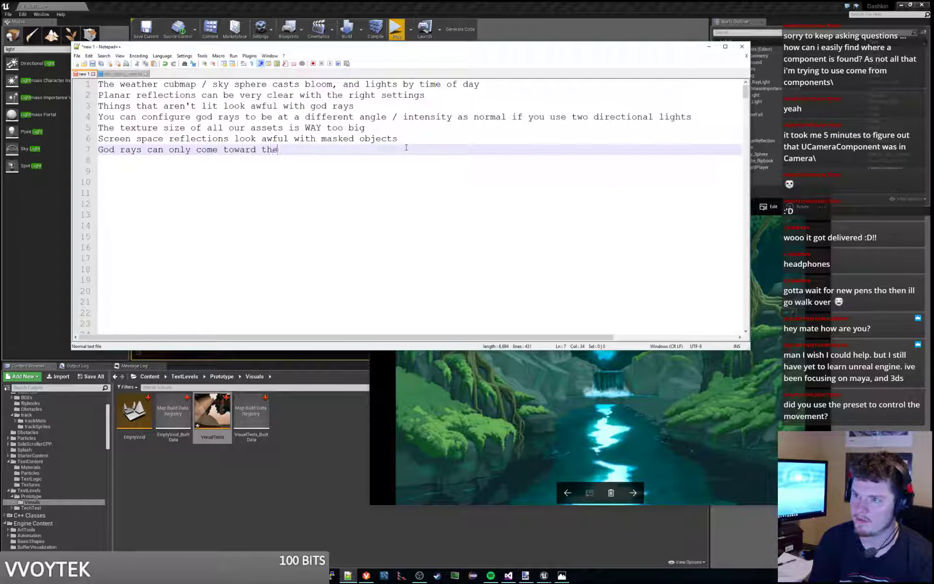
pyautogui.write(' camera')
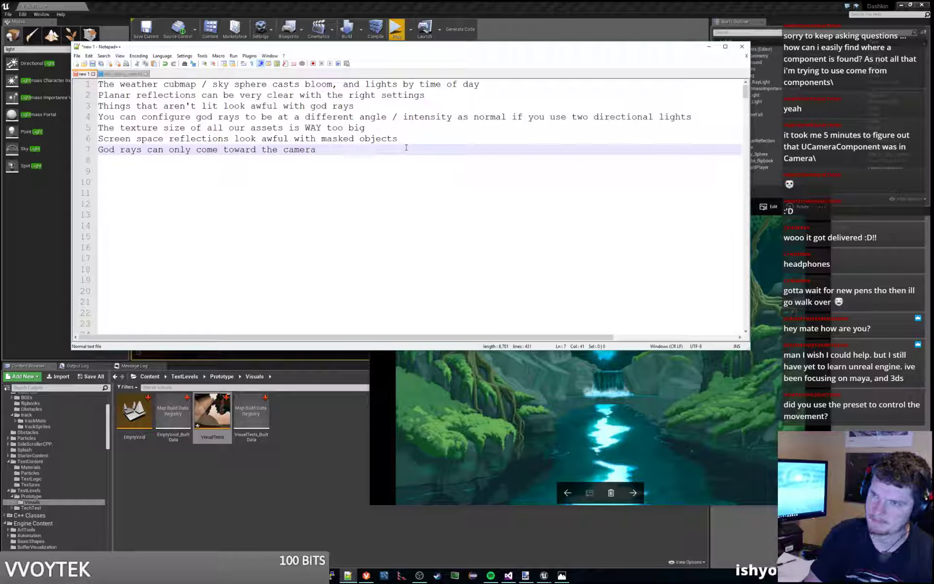
# Step: Move the new god rays note directly below "Things that aren't lit look awful with god rays", add a blank line after it and start a new last line
pyautogui.hotkey('shift', 'Home')
pyautogui.hotkey('ctrl', 'x')
pyautogui.press('Up')
pyautogui.press('Up')
pyautogui.press('Up')
pyautogui.press('Up')
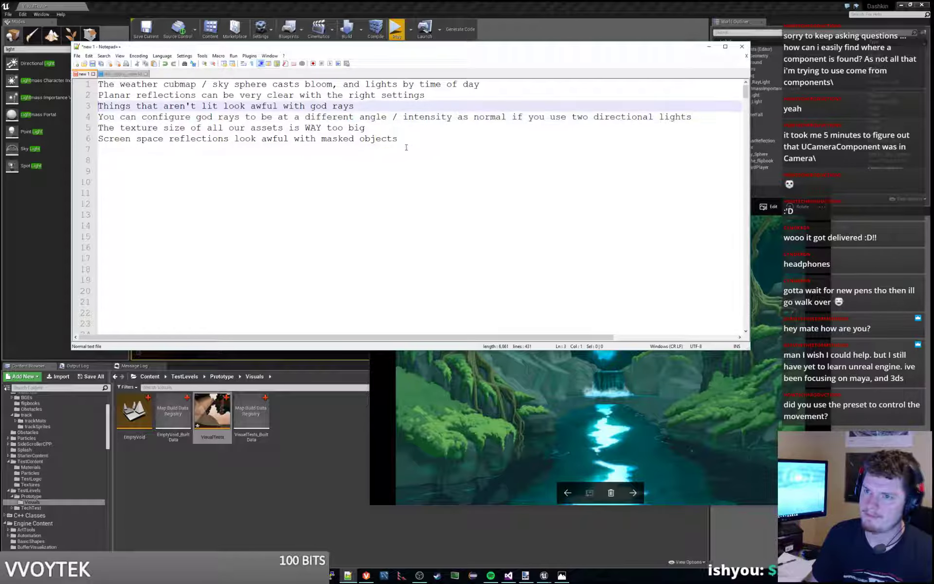
pyautogui.press('End')
pyautogui.press('Return')
pyautogui.hotkey('ctrl', 'v')
pyautogui.press('Return')
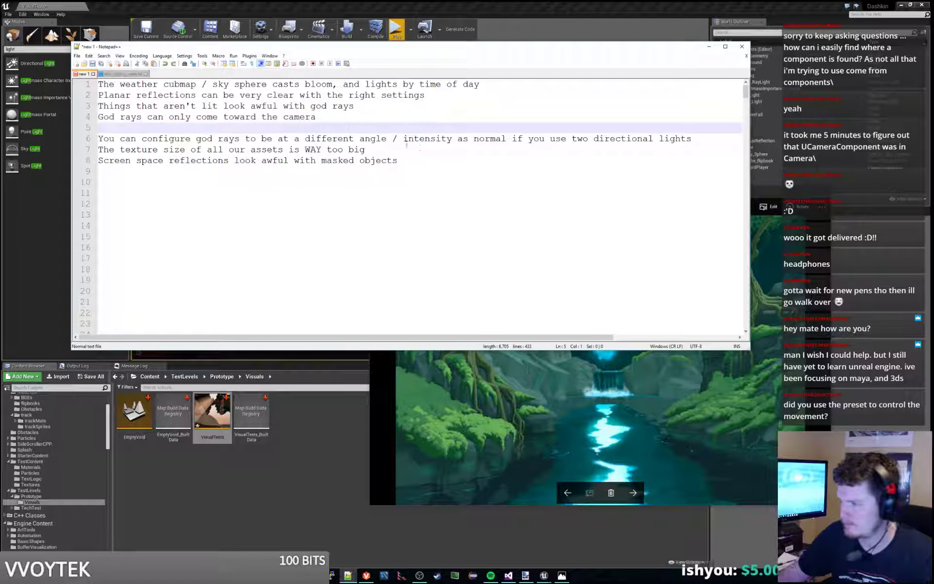
pyautogui.click(432, 159)
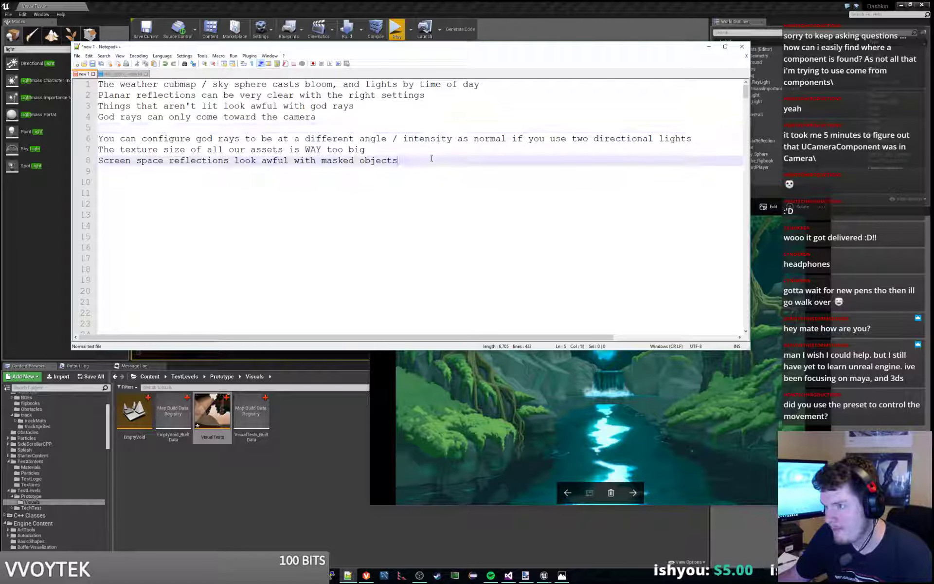
pyautogui.press('Return')
# Step: Switch to the darkwood_170206.jpg reference image and examine the mossy rocks up close, then view the whole painting again
pyautogui.click(693, 363)
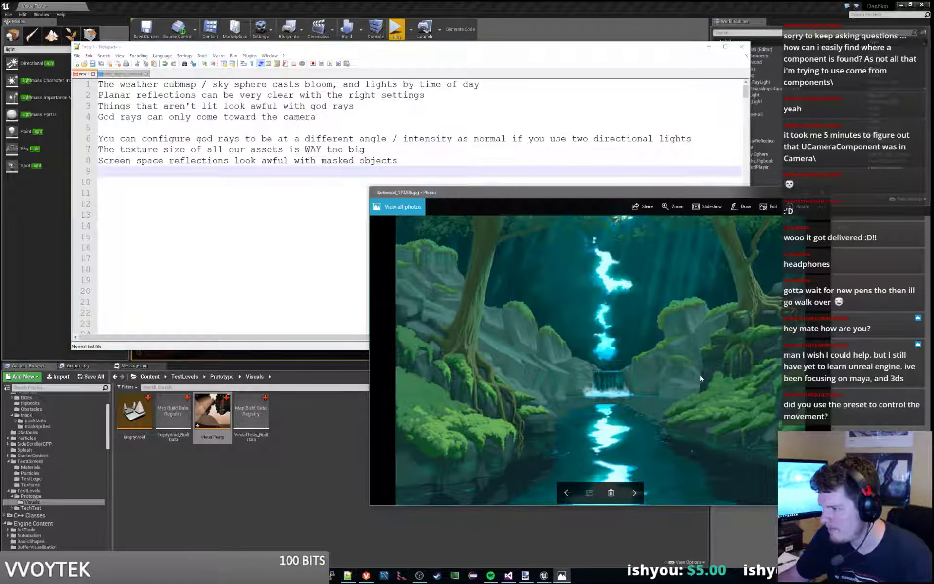
pyautogui.scroll(5, 694, 363)
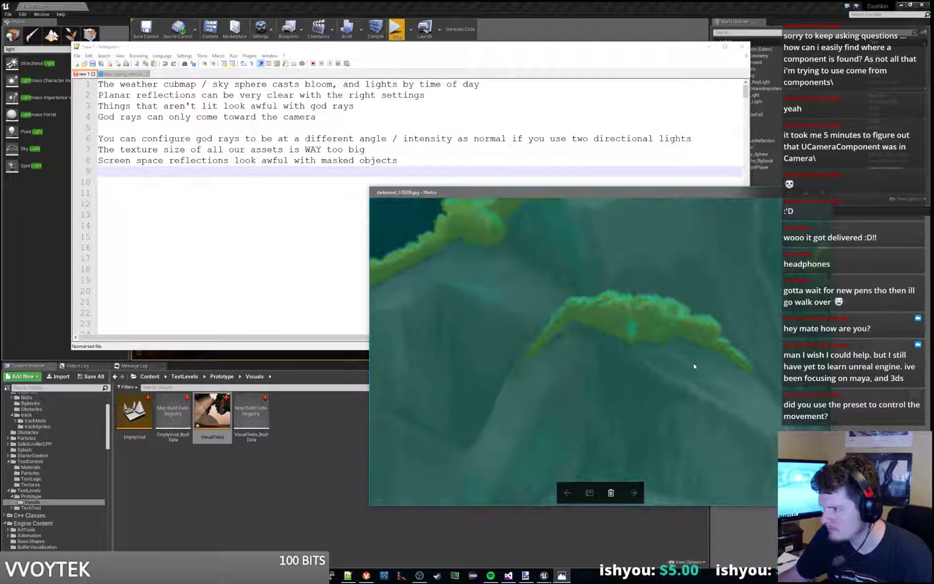
pyautogui.scroll(-5, 693, 363)
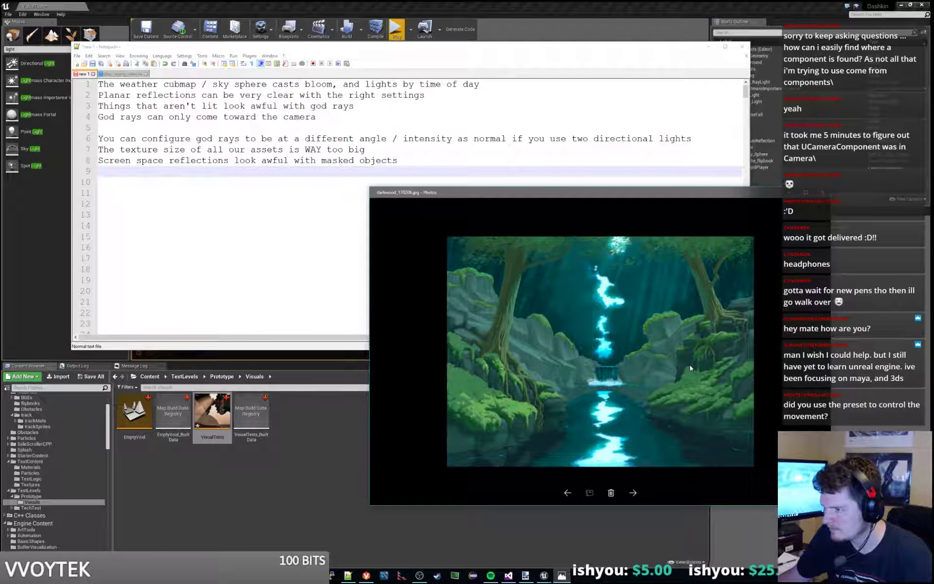
# Step: Take a closer look at the darkwood_170206.jpg painting, close it, and switch back to the VisualTests level in Unreal Editor
pyautogui.scroll(1, 690, 368)
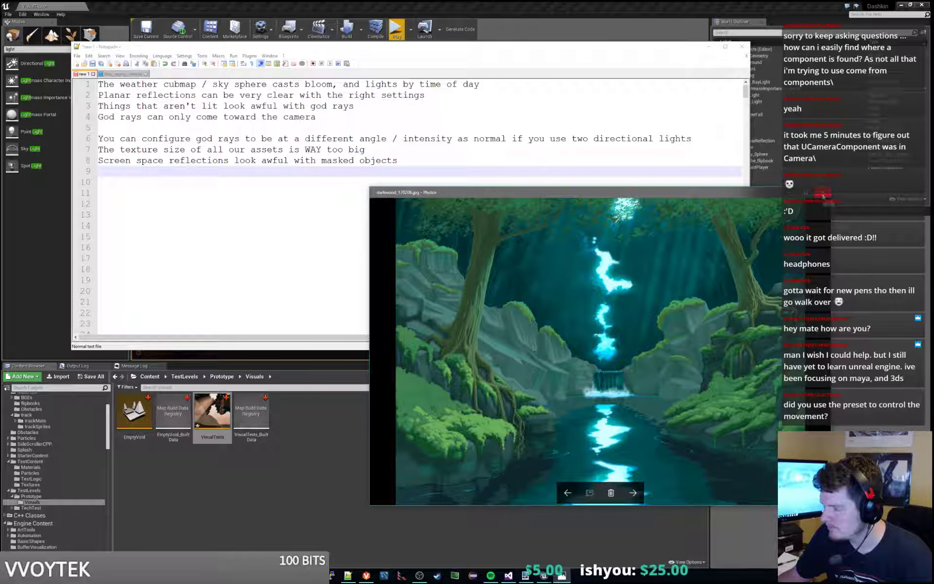
pyautogui.click(823, 193)
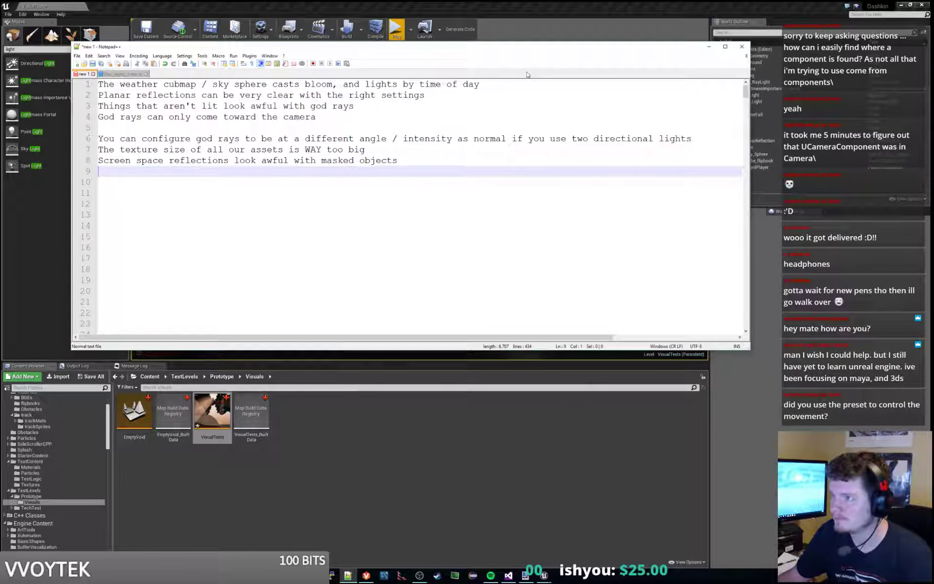
pyautogui.click(478, 40)
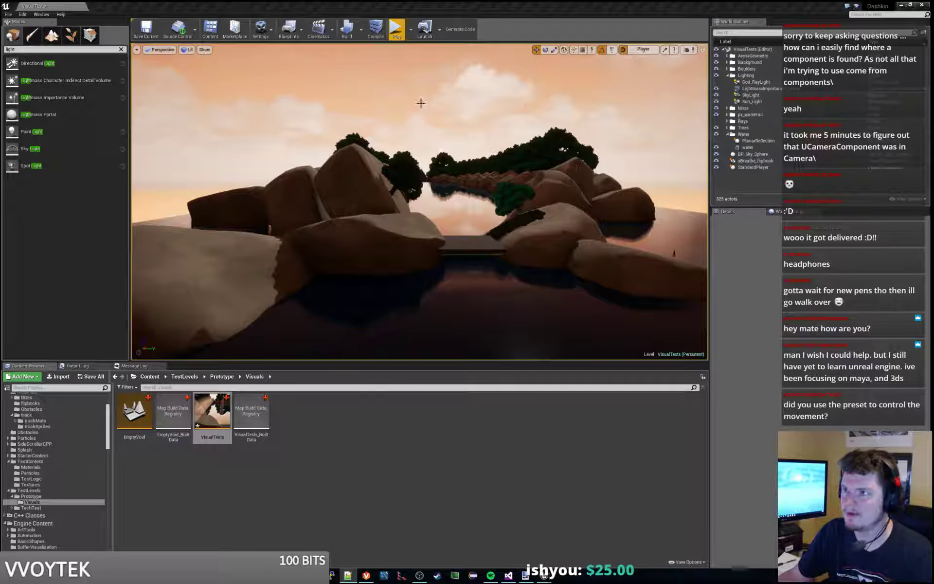
# Step: Select the BP_Sky_Sphere in the level, then run a brief playtest to view the god rays and end it
pyautogui.click(421, 103)
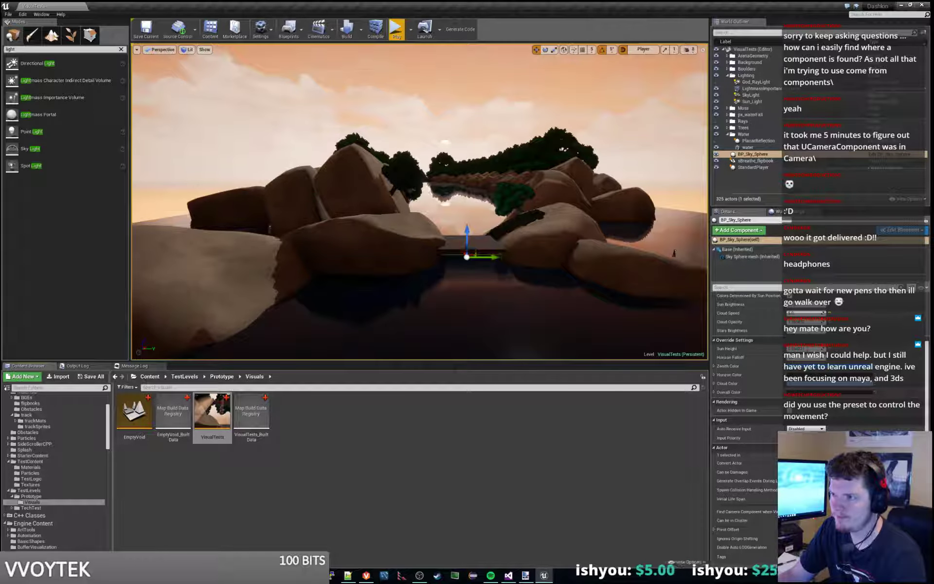
pyautogui.click(396, 30)
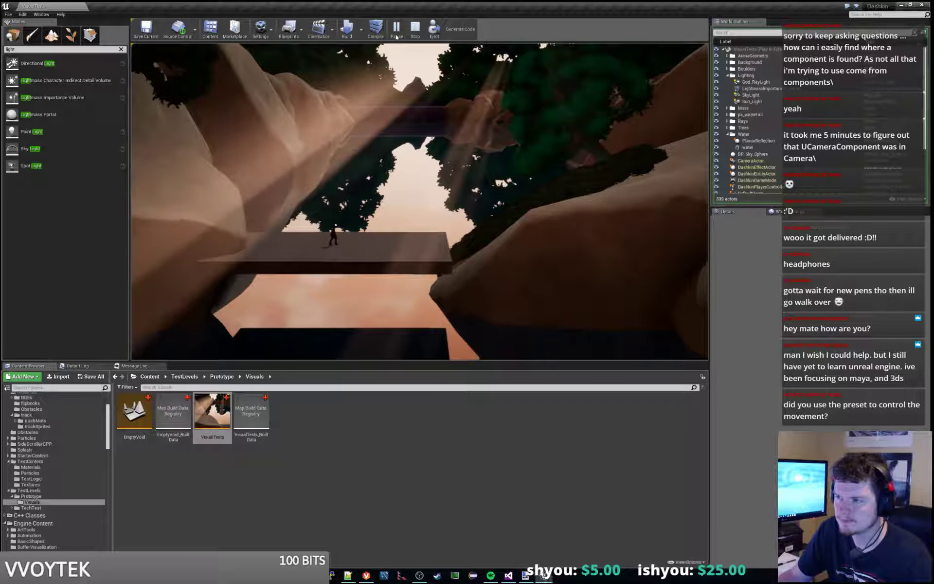
pyautogui.press('Escape')
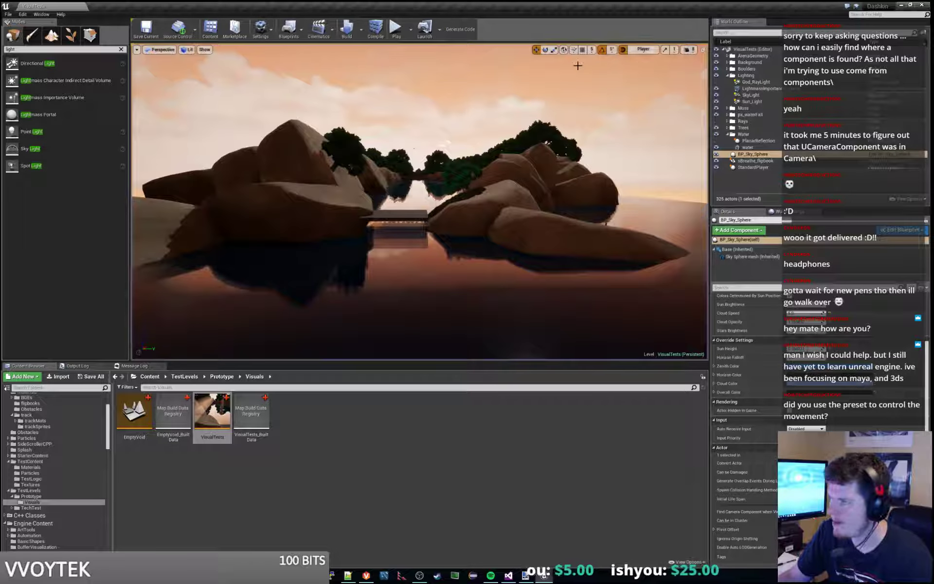